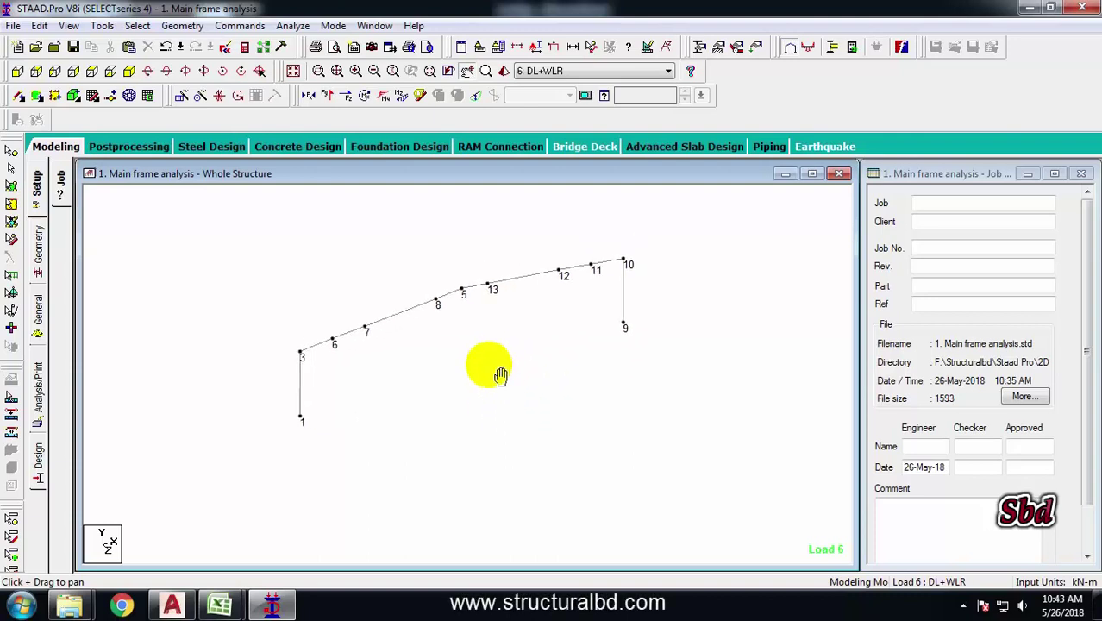
Step: Examine the gable-end section with intermediate columns in the AutoCAD steel shed drawing, and return to STAAD.Pro
{"action": "scroll", "coordinate": [498, 382], "scroll_direction": "up", "scroll_amount": 2}
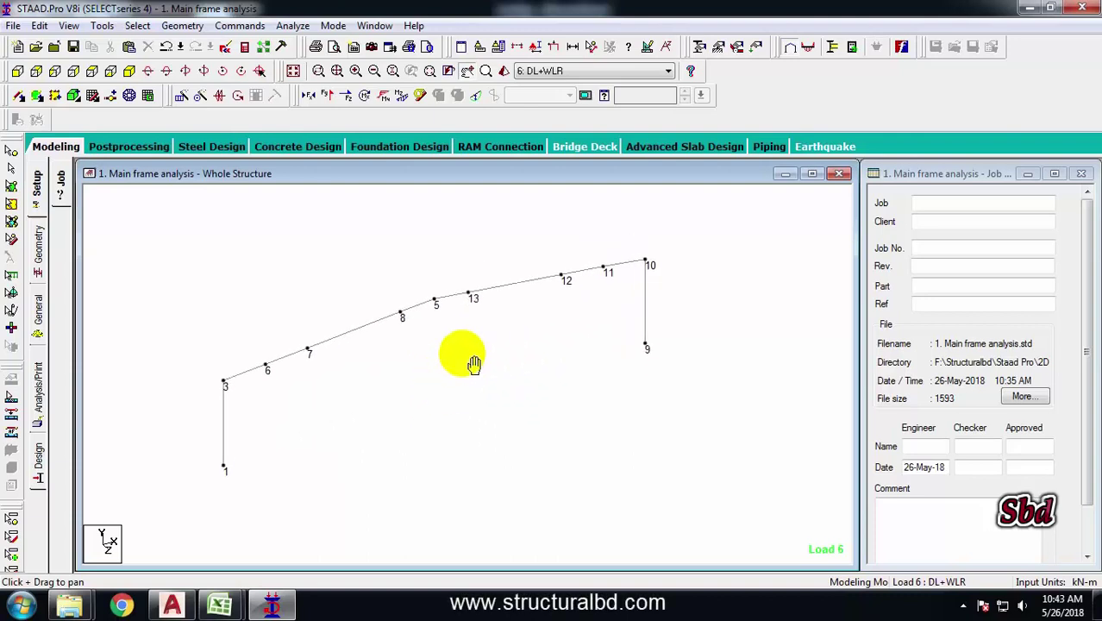
{"action": "left_click", "coordinate": [175, 603]}
{"action": "scroll", "coordinate": [518, 293], "scroll_direction": "down", "scroll_amount": 4}
{"action": "scroll", "coordinate": [560, 302], "scroll_direction": "up", "scroll_amount": 4}
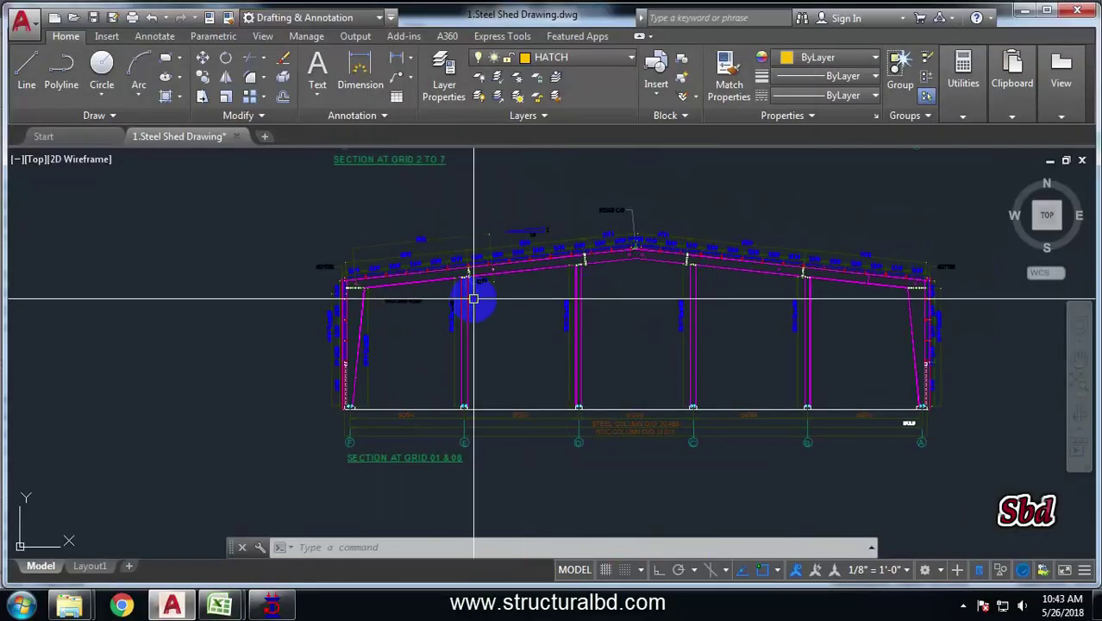
{"action": "left_click", "coordinate": [841, 360]}
{"action": "left_click", "coordinate": [433, 328]}
{"action": "key", "text": "Escape"}
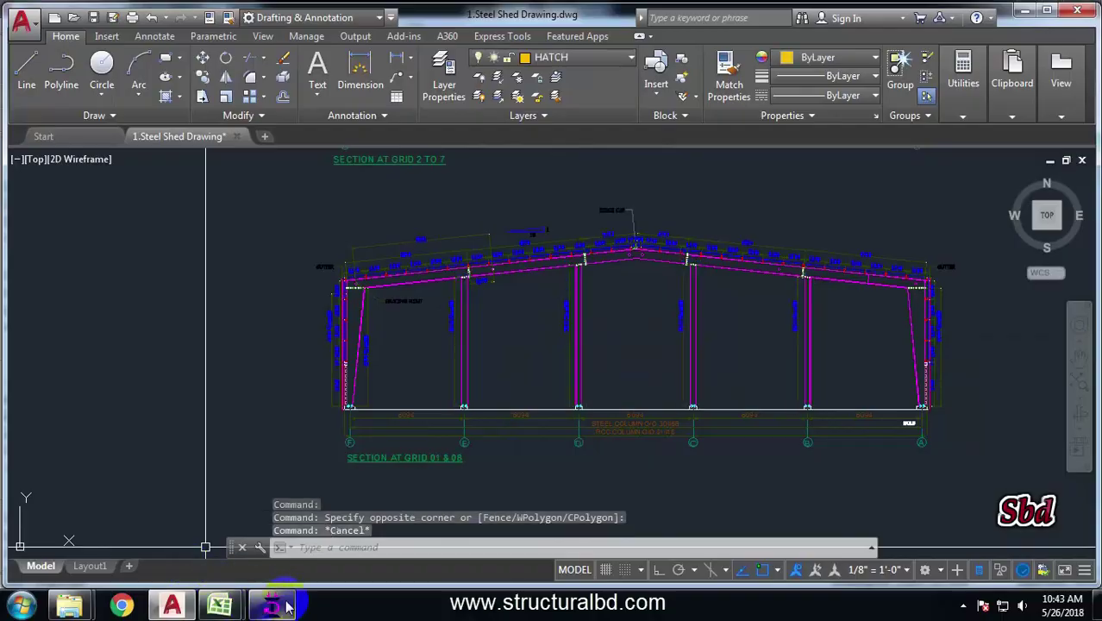
{"action": "left_click", "coordinate": [274, 604]}
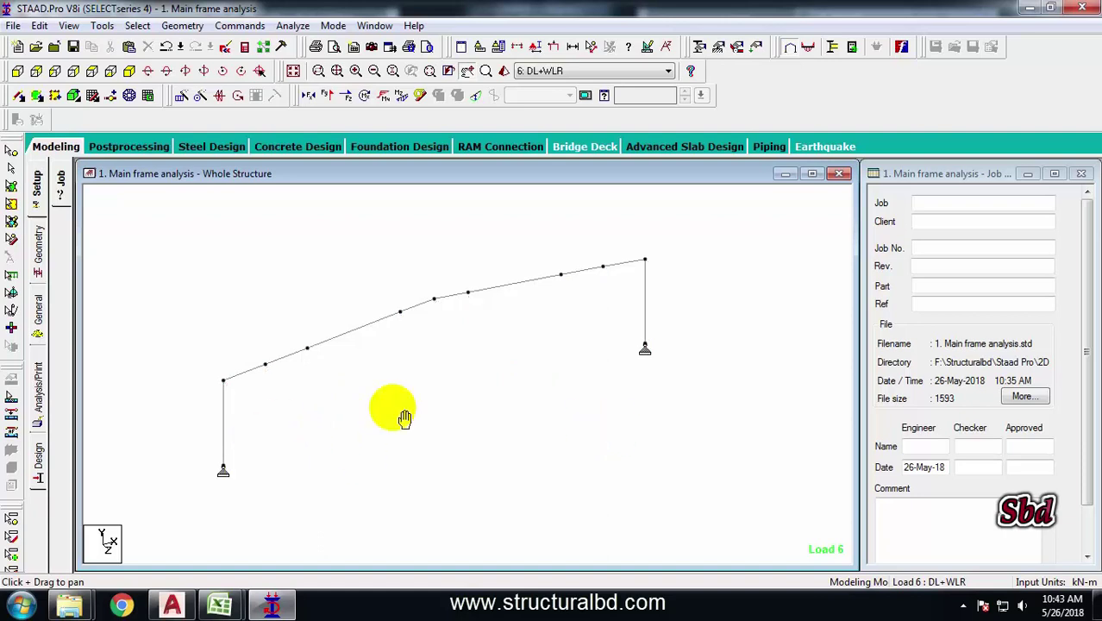
Step: Save the frame model under the new file name "1. Gable frame analysis"
{"action": "left_click_drag", "start_coordinate": [407, 405], "coordinate": [382, 384]}
{"action": "scroll", "coordinate": [384, 387], "scroll_direction": "down", "scroll_amount": 1}
{"action": "left_click", "coordinate": [13, 25]}
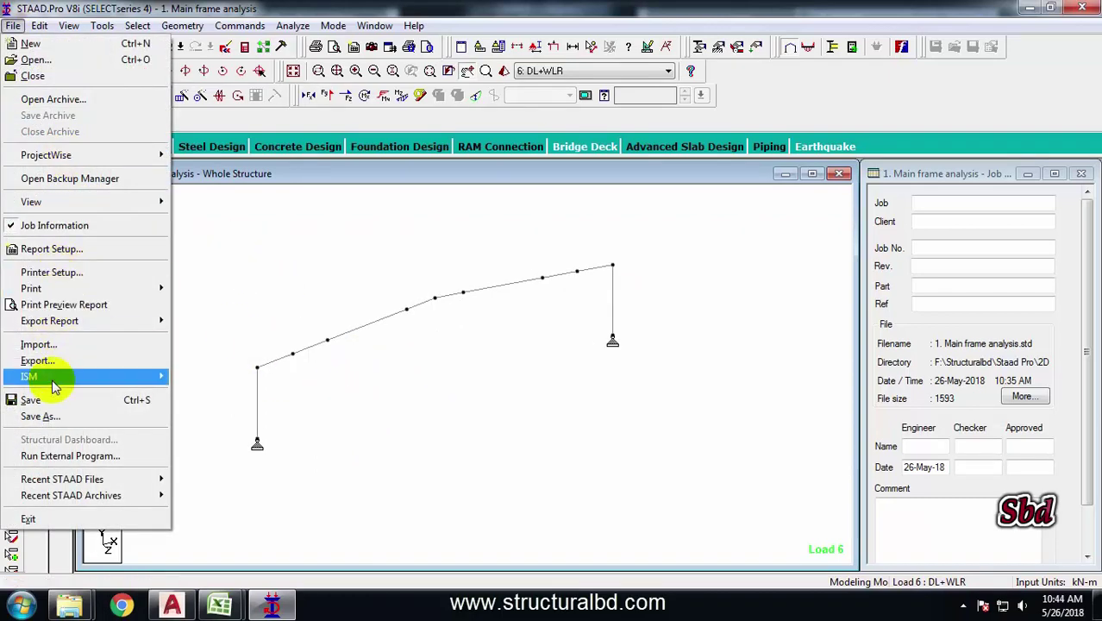
{"action": "left_click", "coordinate": [74, 417]}
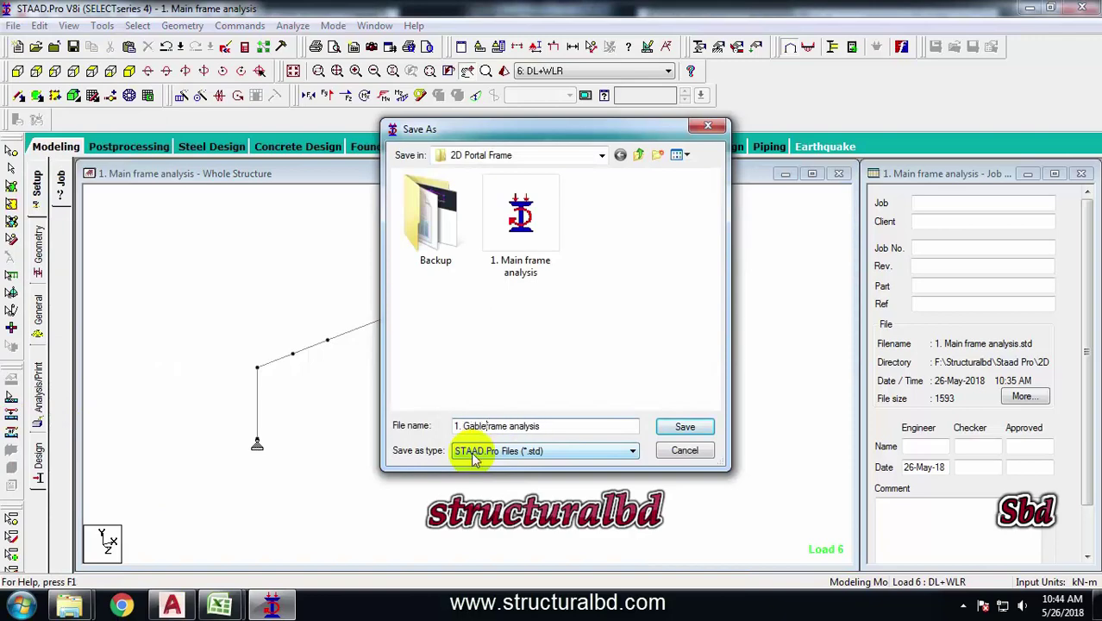
{"action": "left_click", "coordinate": [685, 425]}
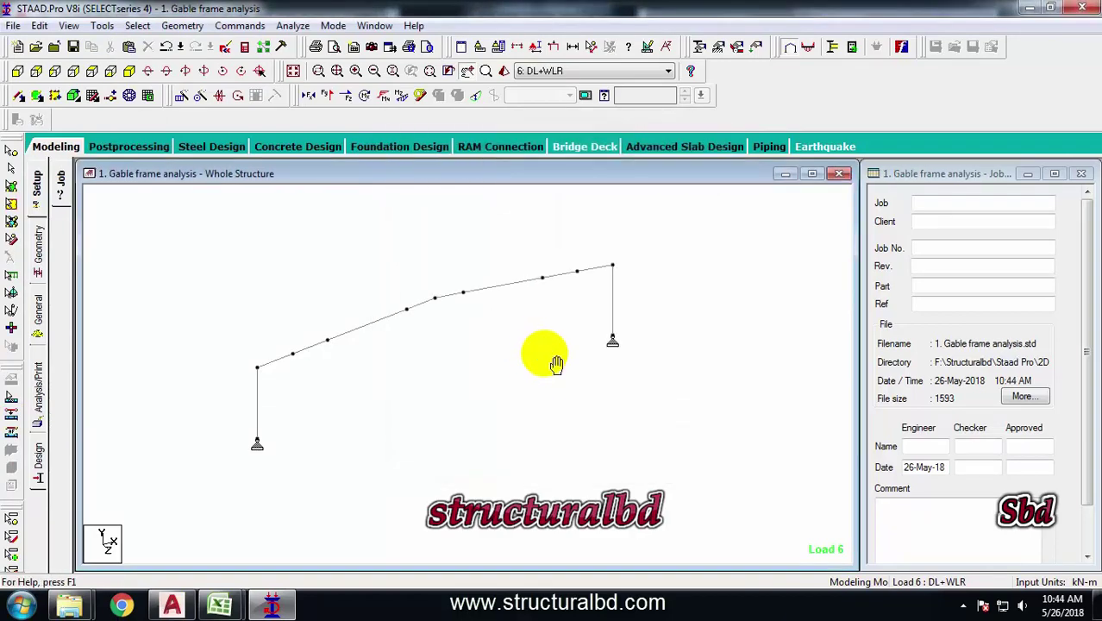
Step: Add a beam between the two column base supports, accepting deletion of the existing result files
{"action": "left_click", "coordinate": [19, 99]}
{"action": "left_click", "coordinate": [257, 444]}
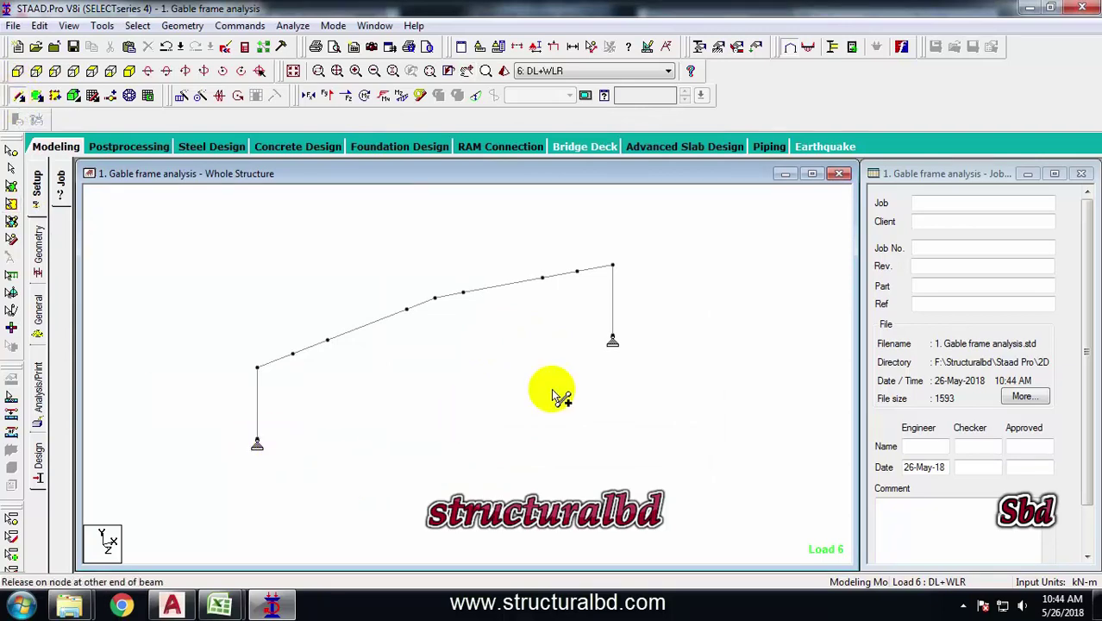
{"action": "left_click", "coordinate": [611, 342]}
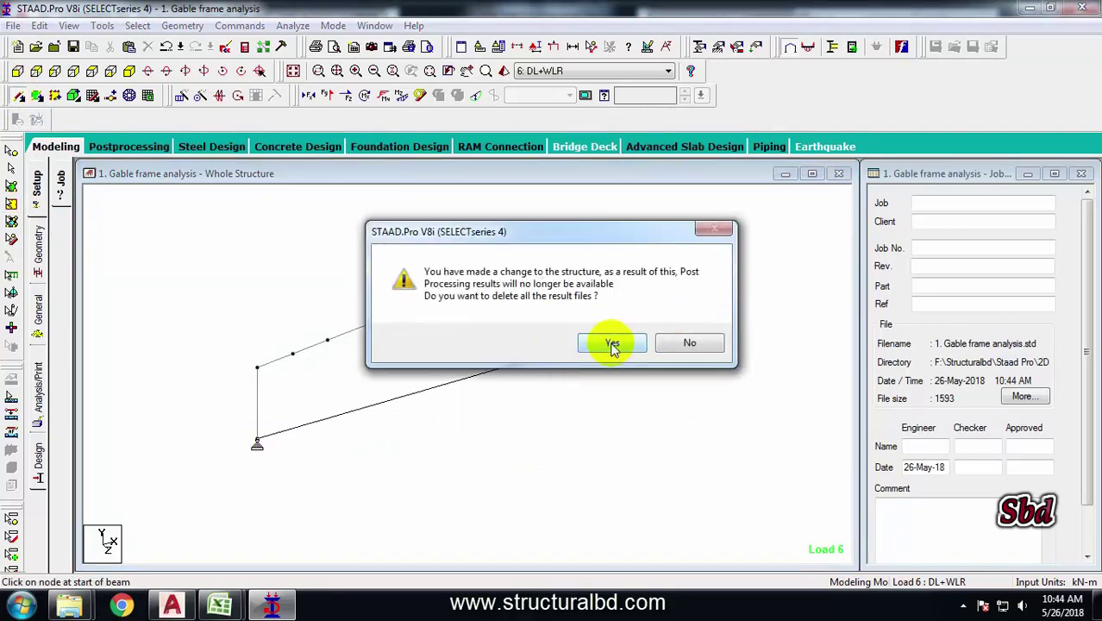
{"action": "left_click", "coordinate": [611, 343]}
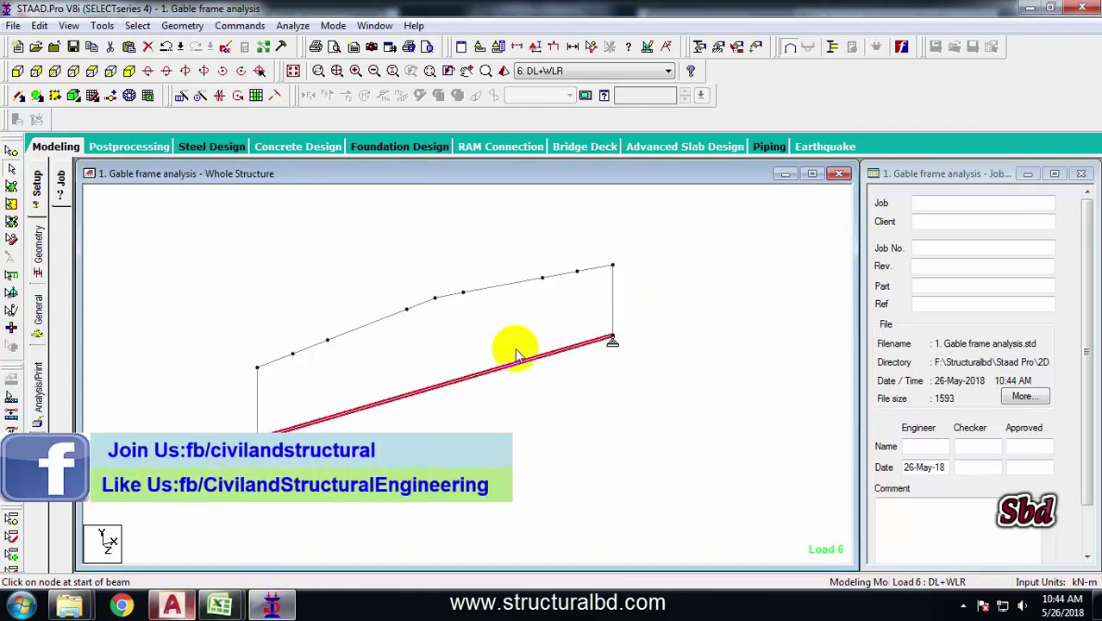
{"action": "key", "text": "Escape"}
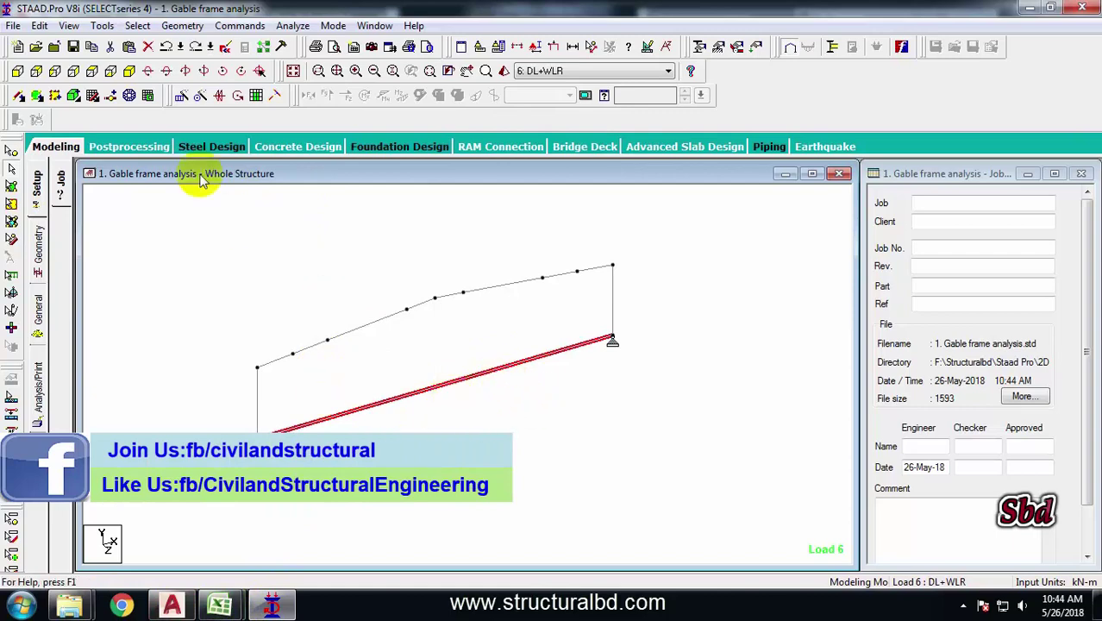
Step: Insert 4 evenly spaced nodes into the beam connecting the two column bases
{"action": "left_click", "coordinate": [110, 95]}
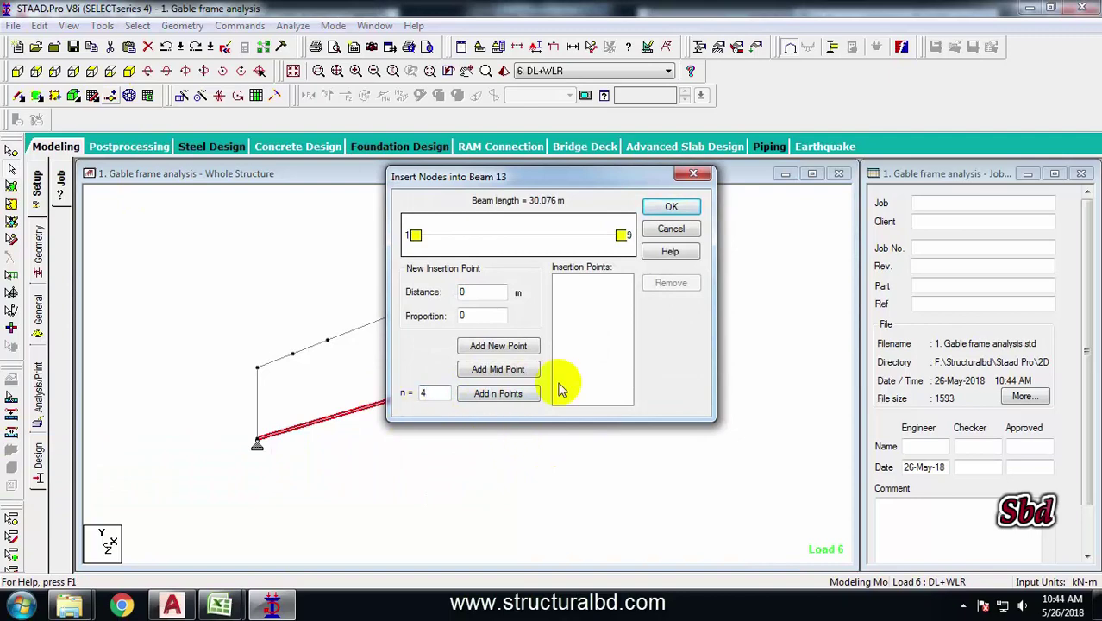
{"action": "left_click", "coordinate": [498, 394]}
{"action": "left_click", "coordinate": [662, 208]}
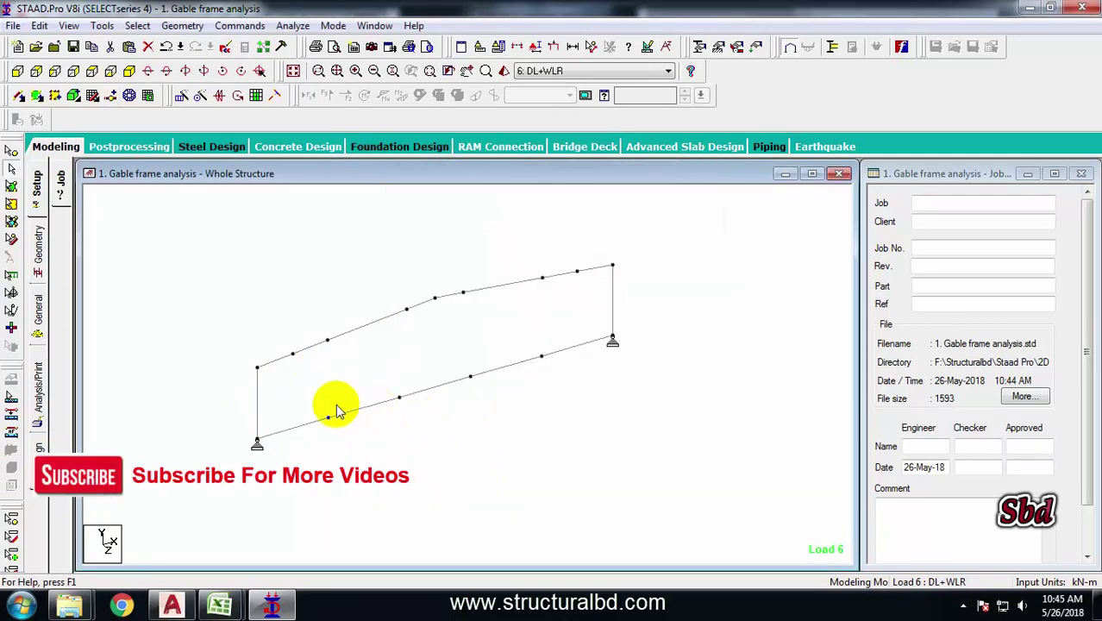
Step: Translationally repeat the four intermediate base nodes in the Y direction with one 8 m step and linked steps to generate the gable columns
{"action": "left_click", "coordinate": [11, 152]}
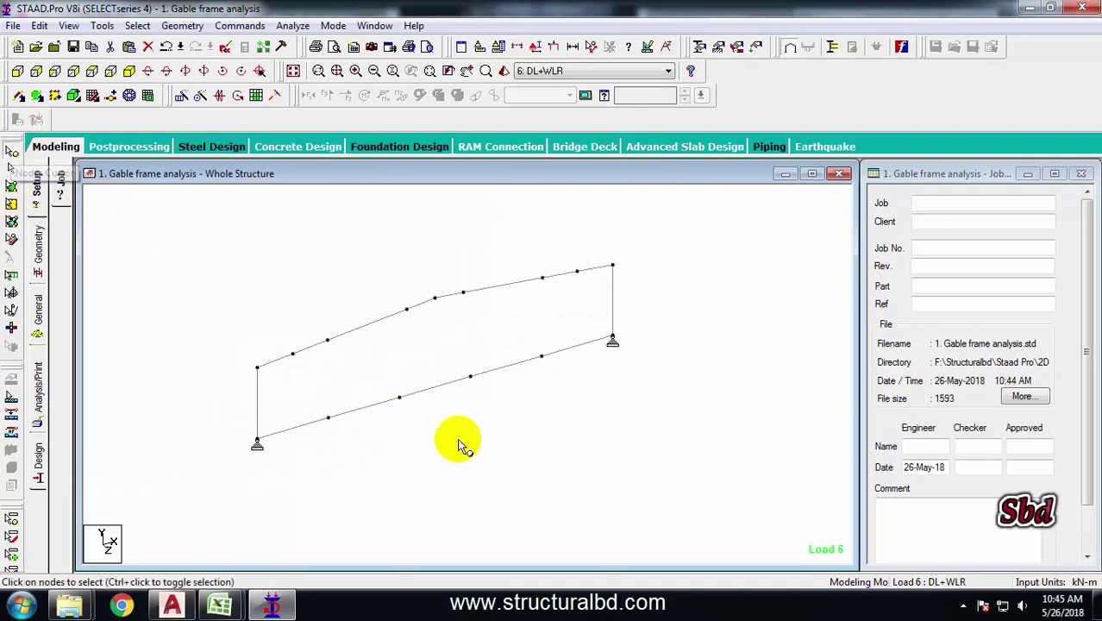
{"action": "left_click_drag", "start_coordinate": [314, 374], "coordinate": [395, 465]}
{"action": "left_click_drag", "start_coordinate": [423, 348], "coordinate": [608, 401], "text": "ctrl"}
{"action": "left_click_drag", "start_coordinate": [360, 393], "coordinate": [436, 431], "text": "ctrl"}
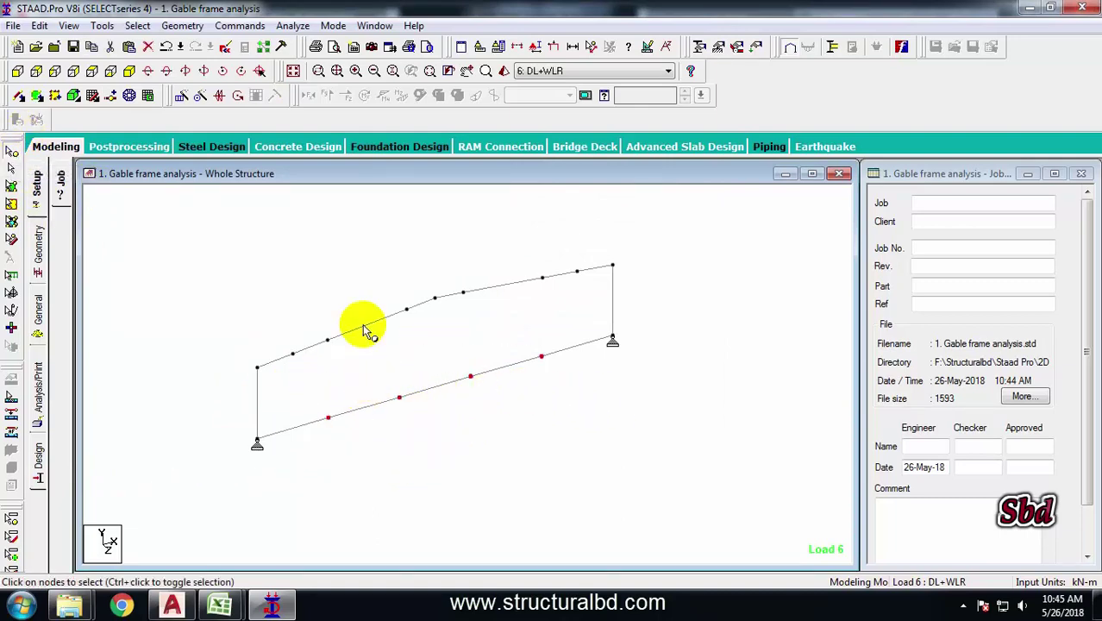
{"action": "left_click", "coordinate": [181, 96]}
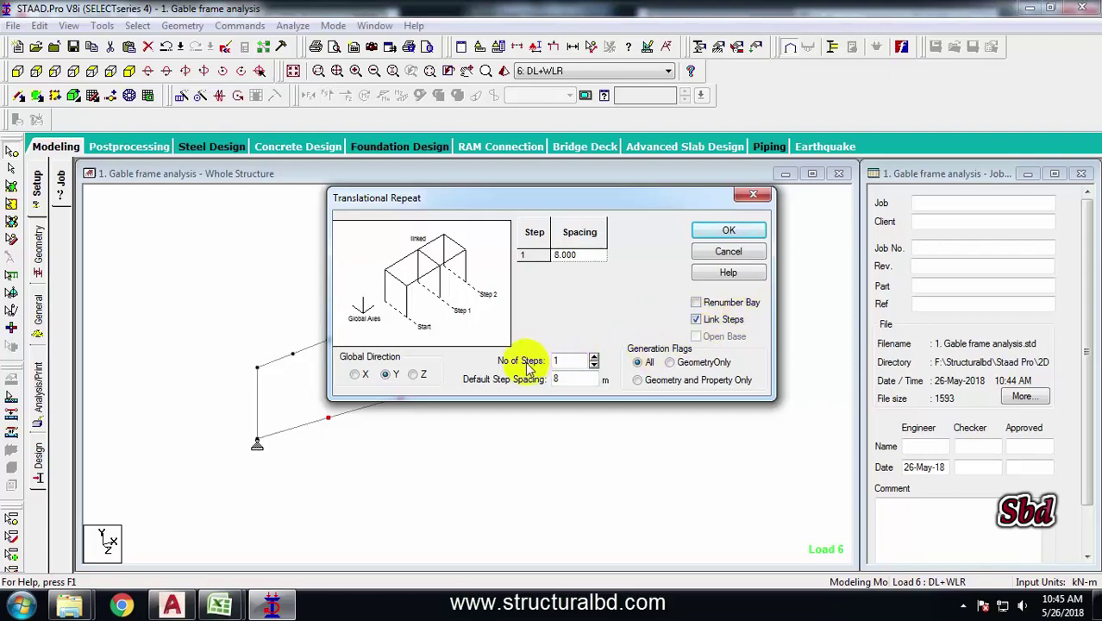
{"action": "left_click", "coordinate": [727, 229]}
Step: Intersect the four intermediate columns with the rafter members they cross, using a tolerance of 0 m
{"action": "scroll", "coordinate": [482, 351], "scroll_direction": "up", "scroll_amount": 5}
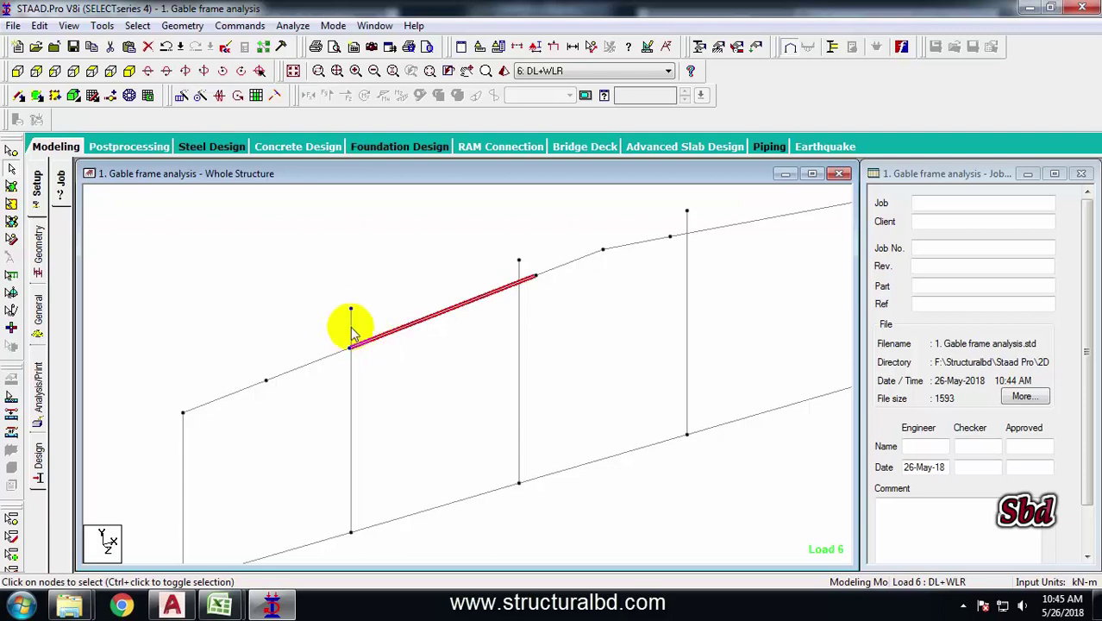
{"action": "left_click", "coordinate": [518, 264], "text": "ctrl"}
{"action": "middle_click_drag", "start_coordinate": [667, 265], "coordinate": [547, 311]}
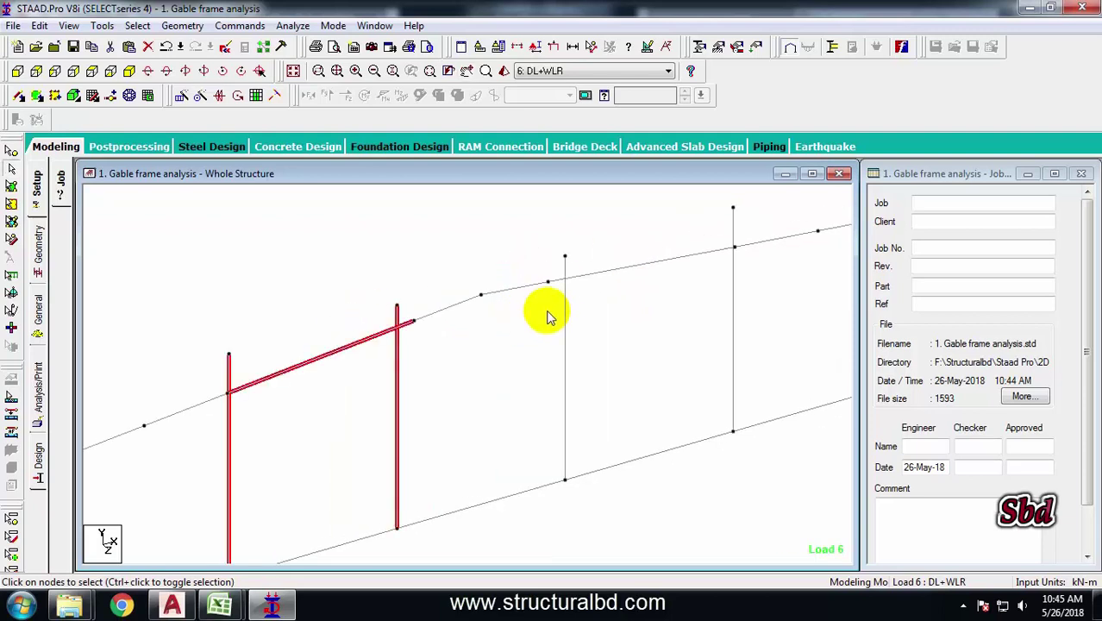
{"action": "left_click", "coordinate": [562, 310], "text": "ctrl"}
{"action": "left_click", "coordinate": [595, 271], "text": "ctrl"}
{"action": "middle_click_drag", "start_coordinate": [634, 298], "coordinate": [560, 308]}
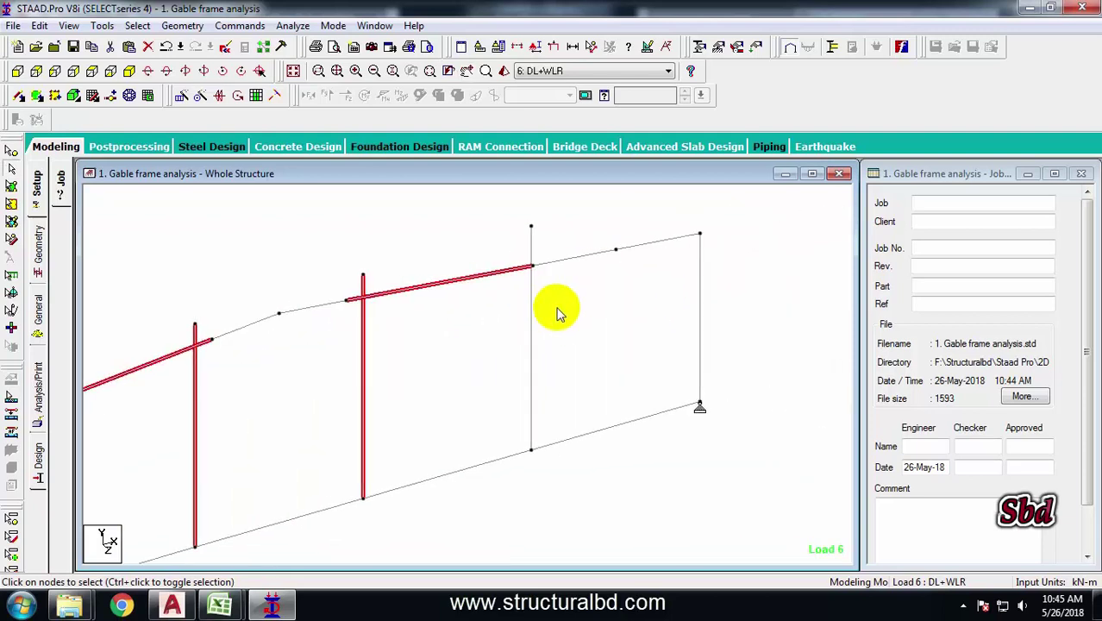
{"action": "left_click", "coordinate": [530, 310], "text": "ctrl"}
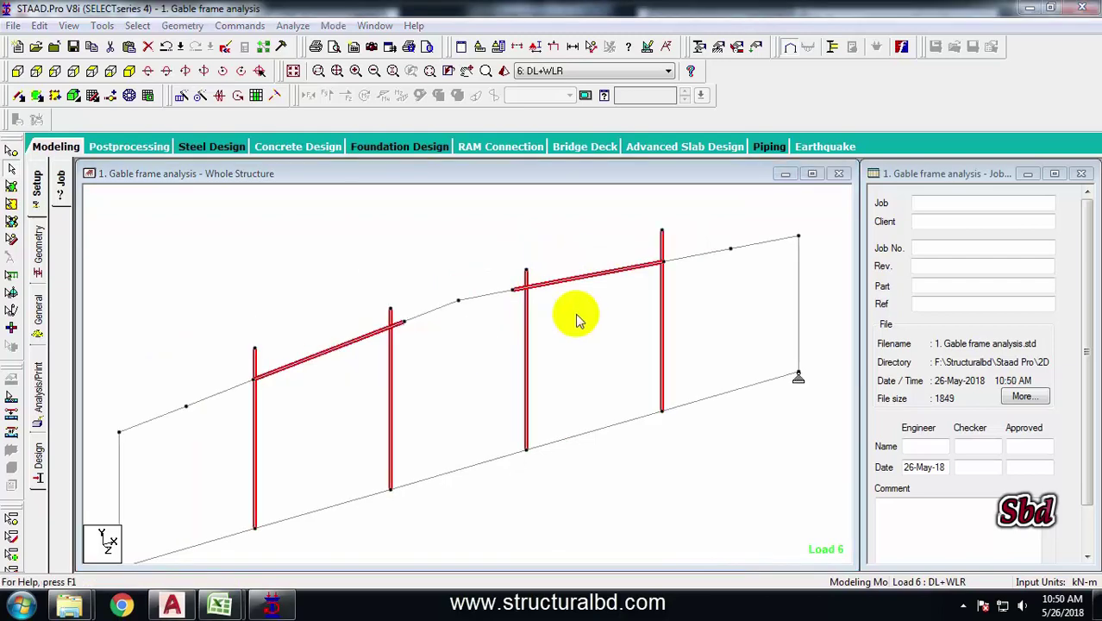
{"action": "left_click", "coordinate": [182, 25]}
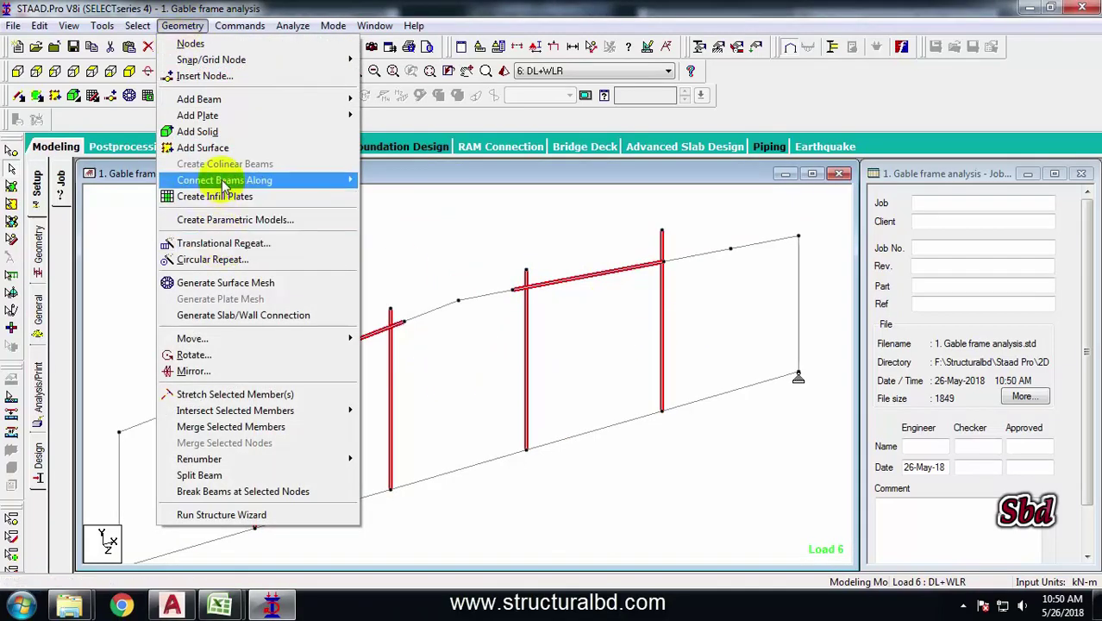
{"action": "mouse_move", "coordinate": [255, 414]}
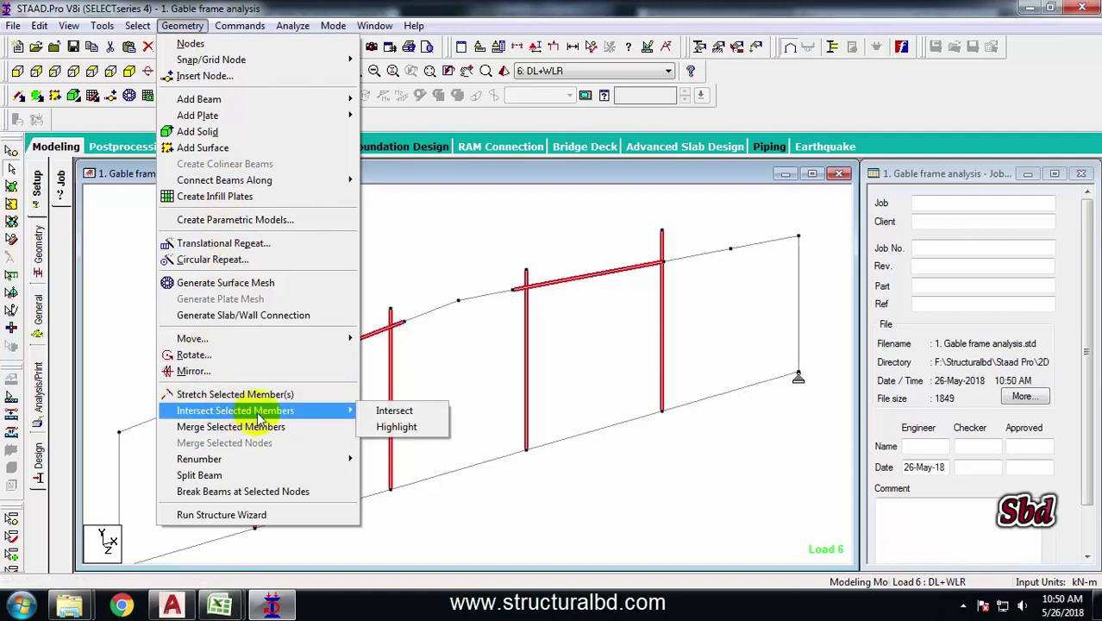
{"action": "left_click", "coordinate": [384, 411]}
{"action": "left_click", "coordinate": [483, 331]}
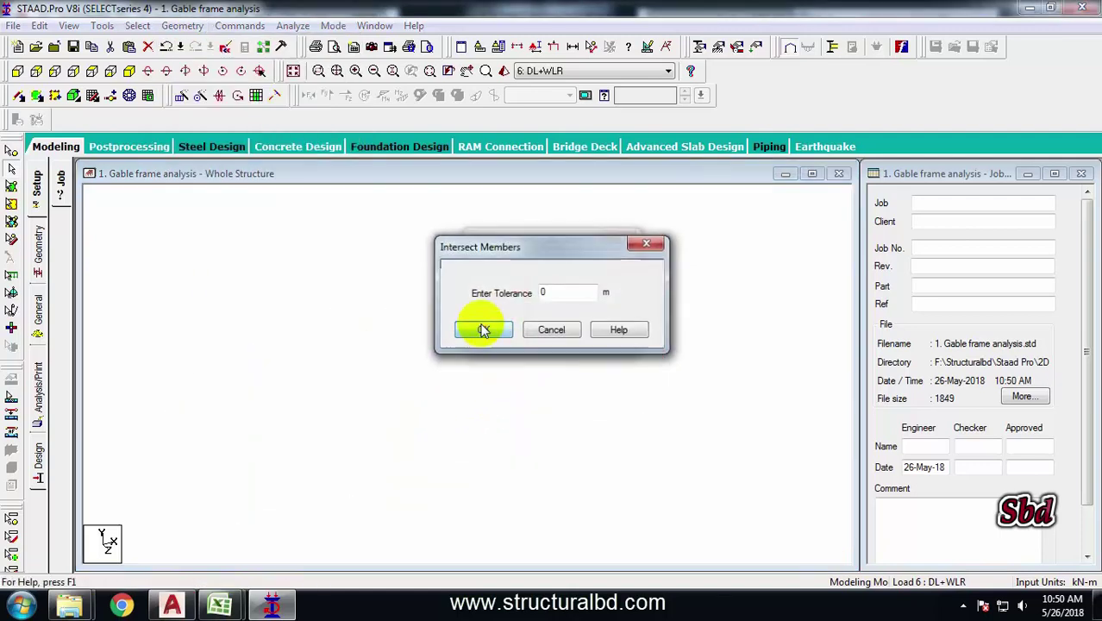
{"action": "left_click", "coordinate": [595, 340]}
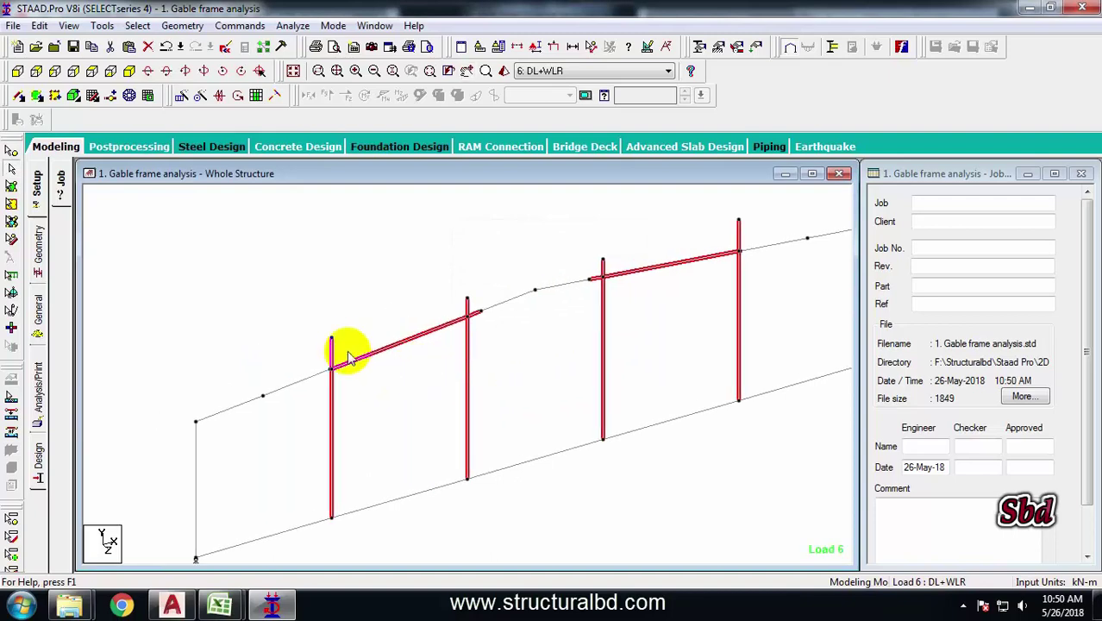
Step: Delete the four column stubs projecting above the rafters together with their orphaned nodes
{"action": "left_click", "coordinate": [603, 266], "text": "ctrl"}
{"action": "middle_click_drag", "start_coordinate": [749, 235], "coordinate": [629, 257]}
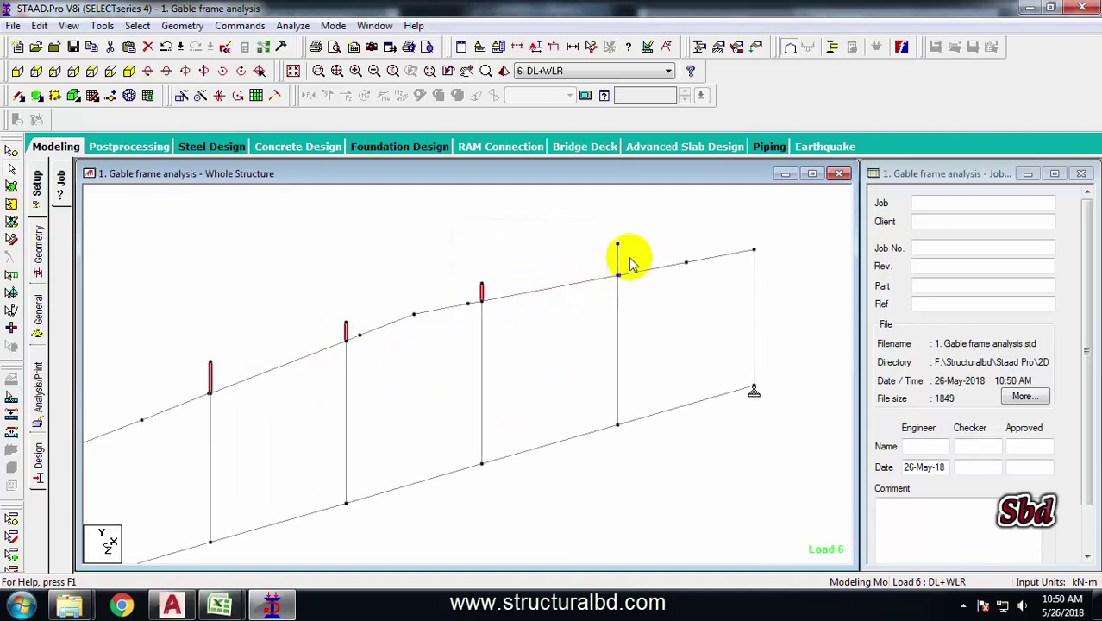
{"action": "key", "text": "Delete"}
{"action": "left_click", "coordinate": [628, 338]}
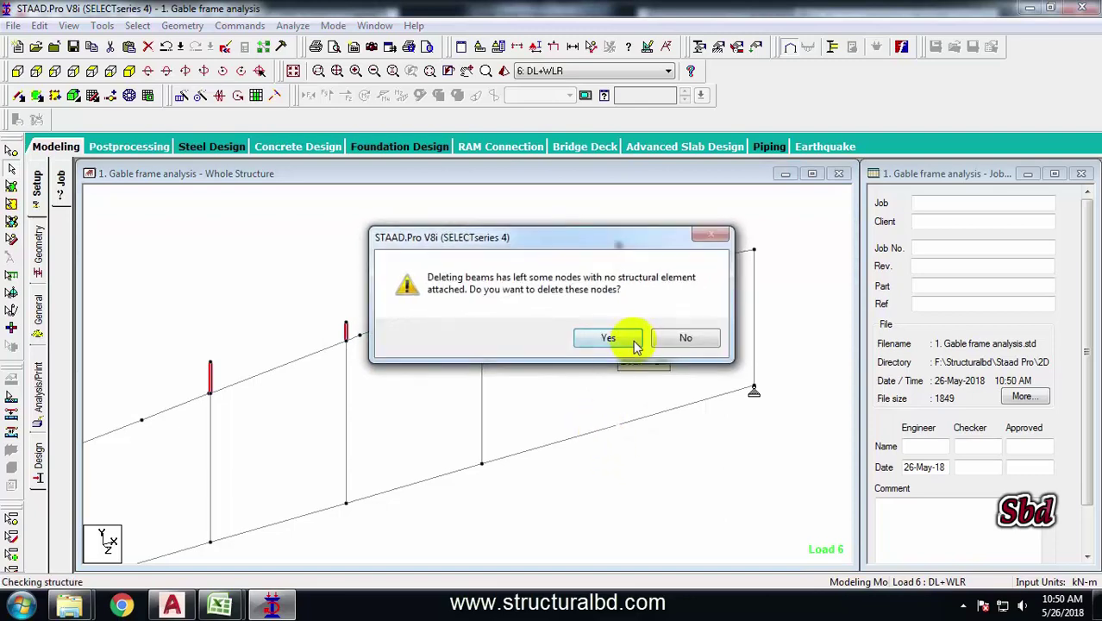
{"action": "left_click", "coordinate": [631, 341]}
Step: Delete all the temporary beam segments running along the base between the column bottoms
{"action": "left_click", "coordinate": [603, 425]}
{"action": "left_click", "coordinate": [652, 410], "text": "ctrl"}
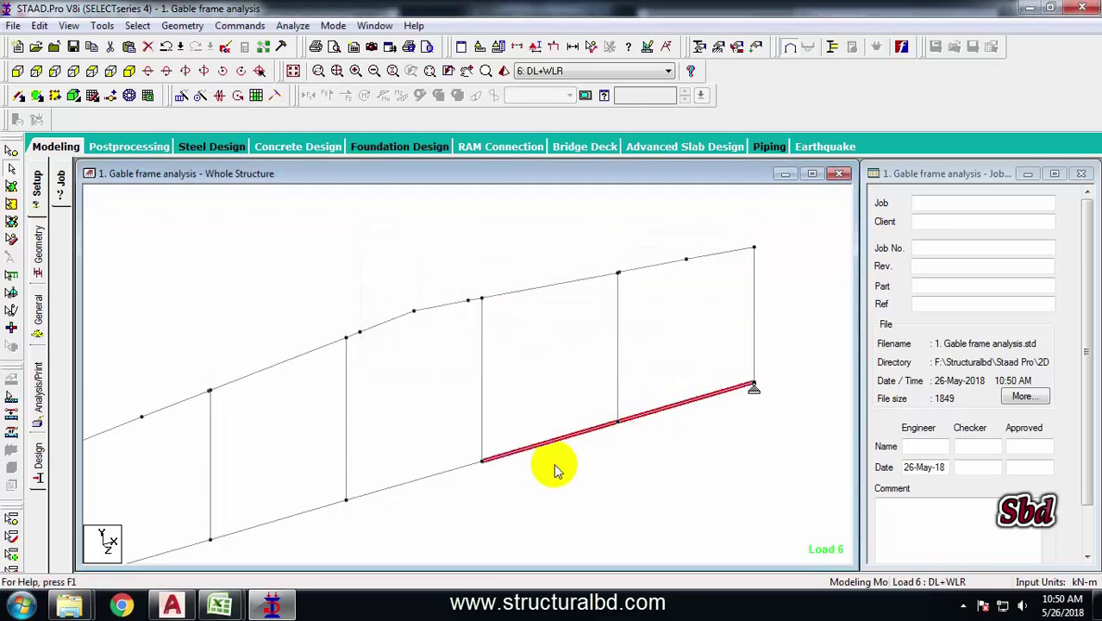
{"action": "middle_click_drag", "start_coordinate": [465, 497], "coordinate": [529, 390]}
{"action": "left_click", "coordinate": [500, 368], "text": "ctrl"}
{"action": "left_click", "coordinate": [363, 405], "text": "ctrl"}
{"action": "left_click", "coordinate": [239, 454], "text": "ctrl"}
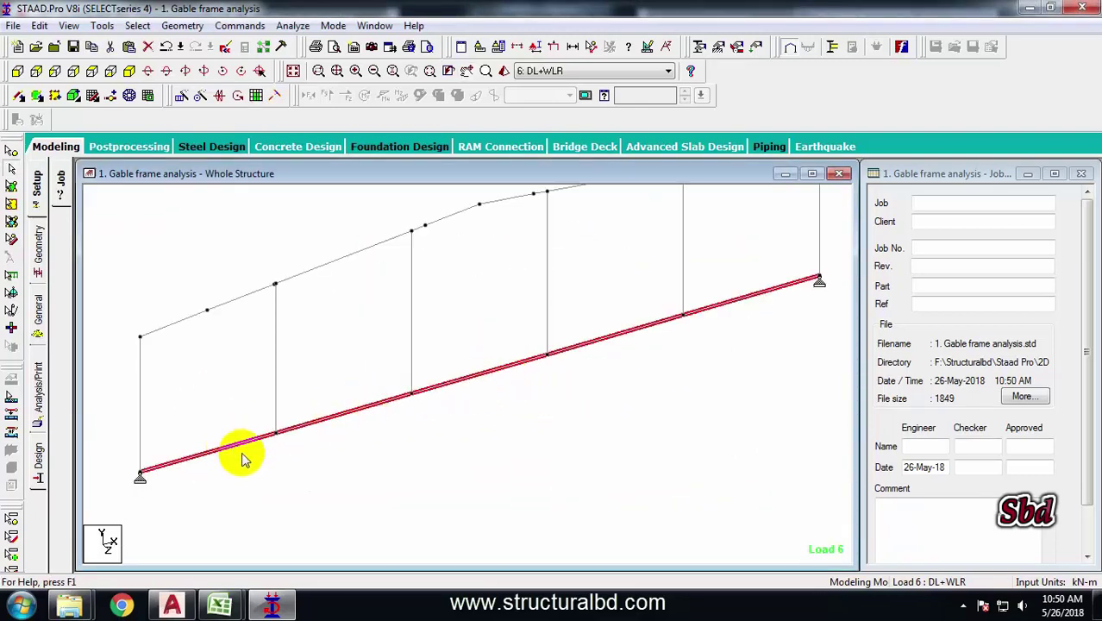
{"action": "key", "text": "Delete"}
{"action": "left_click", "coordinate": [610, 338]}
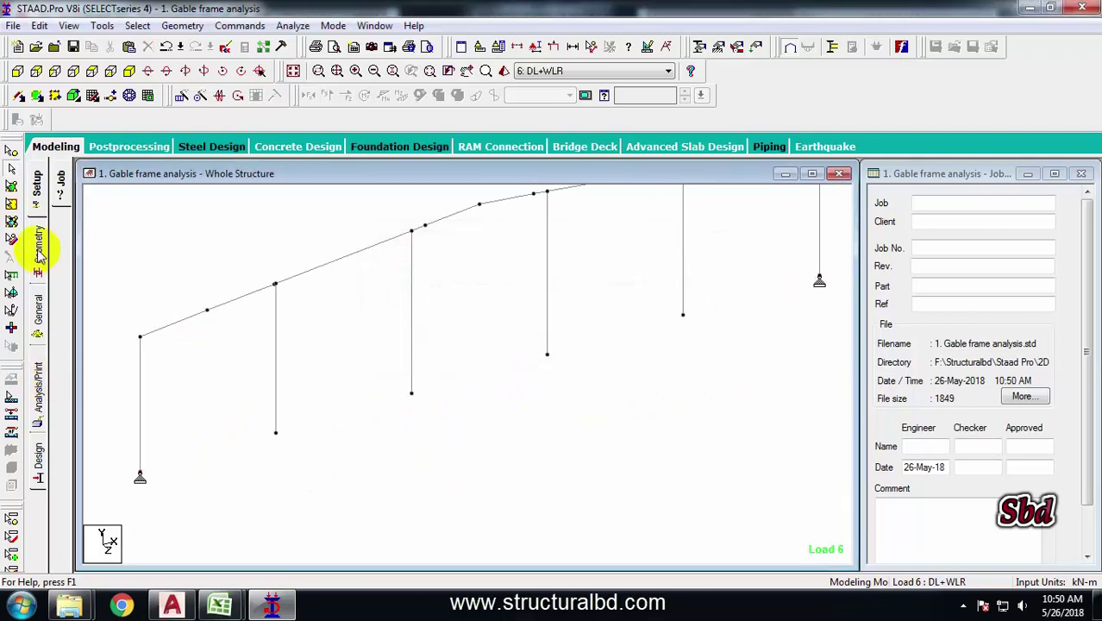
Step: Start defining a steel Tapered I section with 0.3 m depth at the start and end nodes and a 0.008 m thick web
{"action": "left_click", "coordinate": [38, 303]}
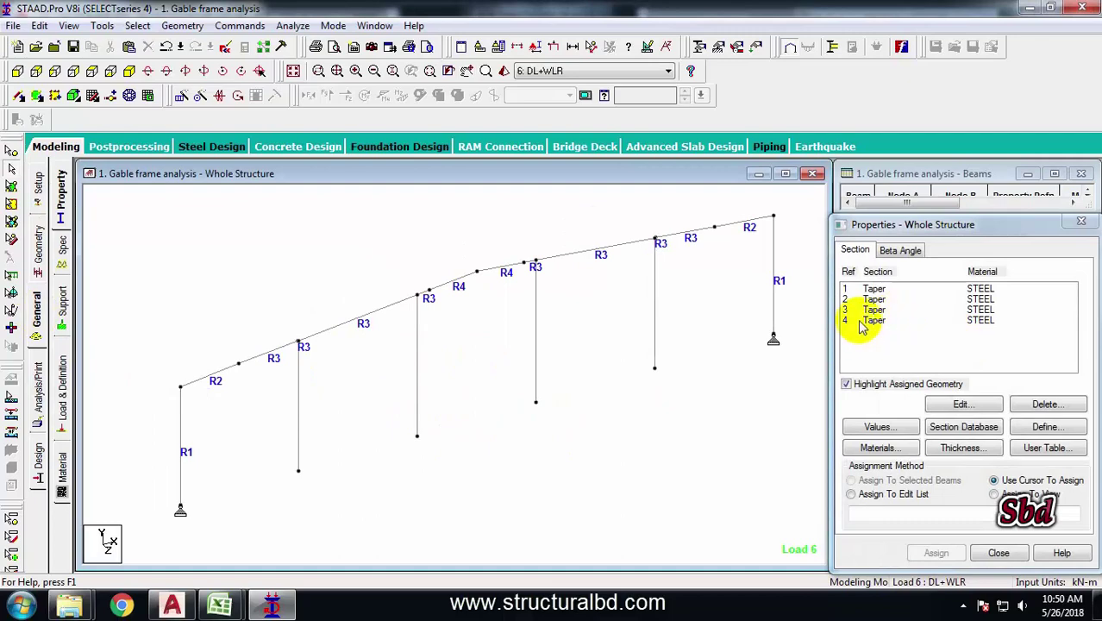
{"action": "left_click", "coordinate": [1043, 431]}
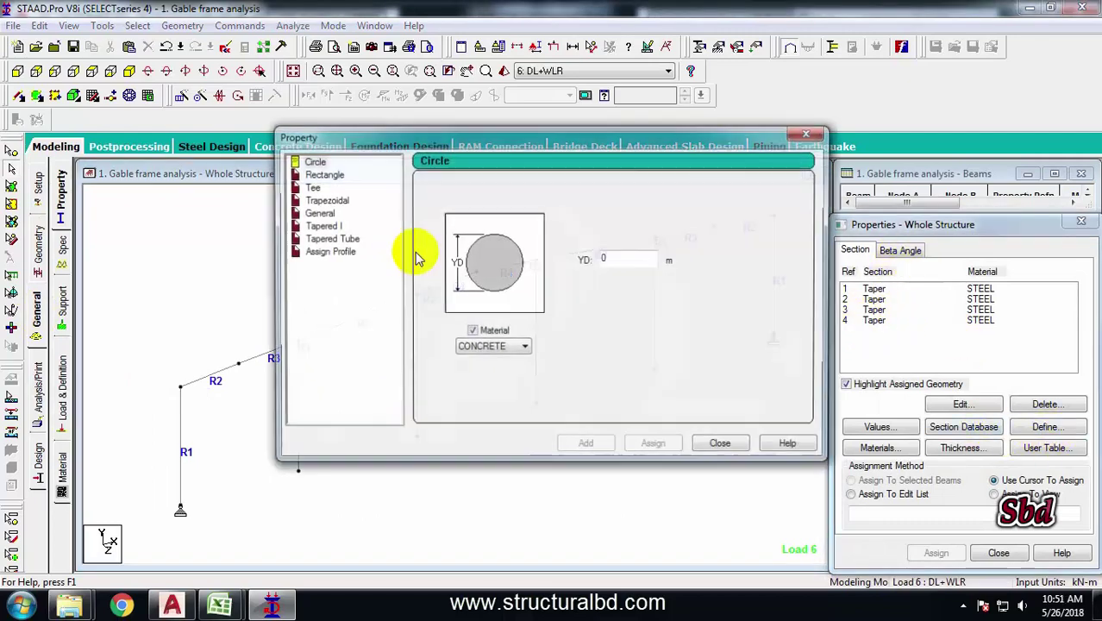
{"action": "left_click", "coordinate": [319, 225]}
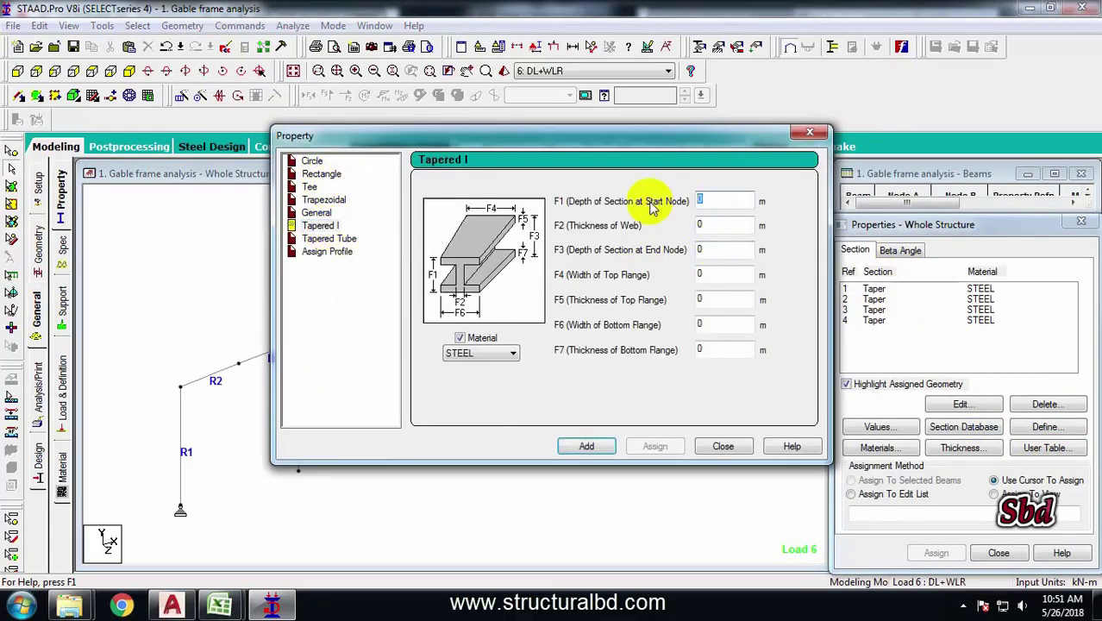
{"action": "left_click_drag", "start_coordinate": [743, 229], "coordinate": [656, 247]}
{"action": "type", "text": ".008"}
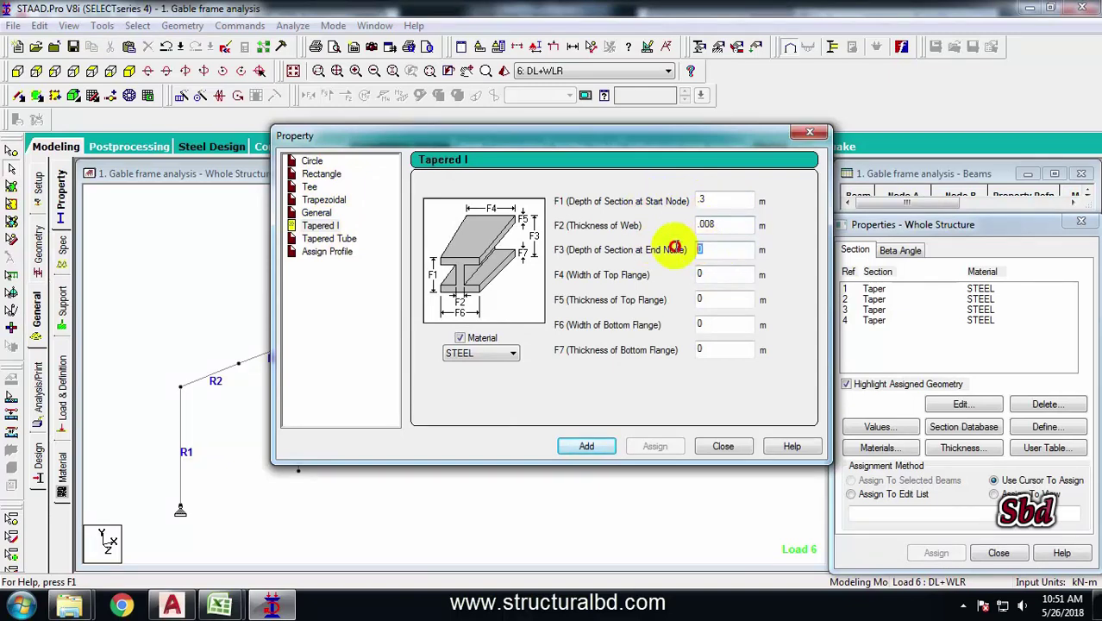
{"action": "left_click_drag", "start_coordinate": [716, 274], "coordinate": [648, 274]}
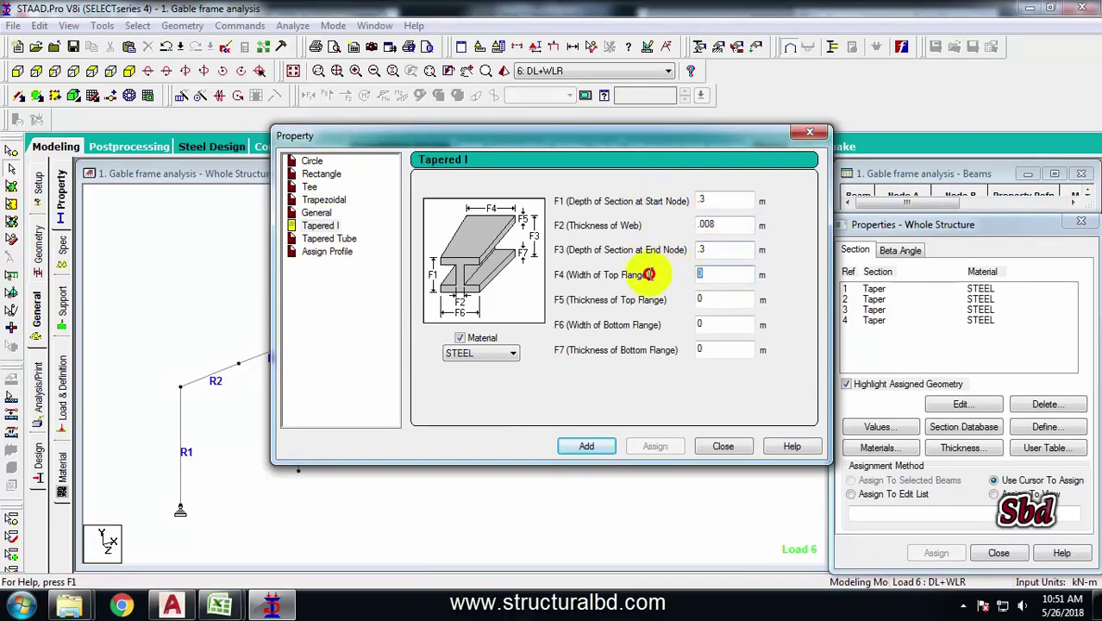
Step: Set the tapered section's top flange to 0.2 m wide and 0.01 m thick, and add it to the section list
{"action": "type", "text": ".2"}
{"action": "key", "text": "Tab"}
{"action": "type", "text": ".2"}
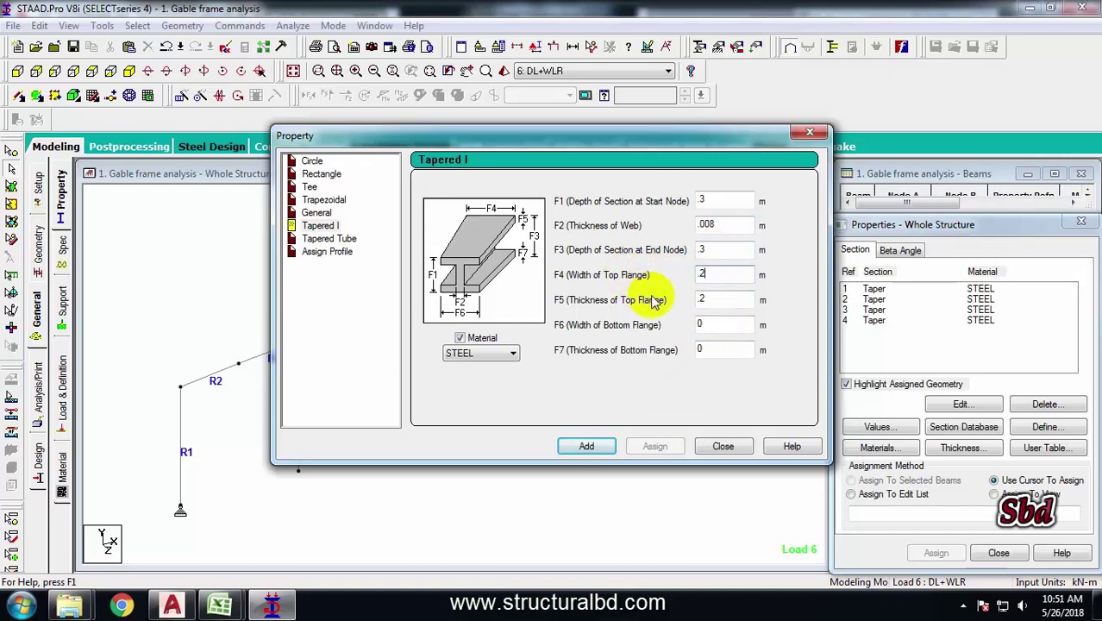
{"action": "key", "text": "BackSpace"}
{"action": "type", "text": "01"}
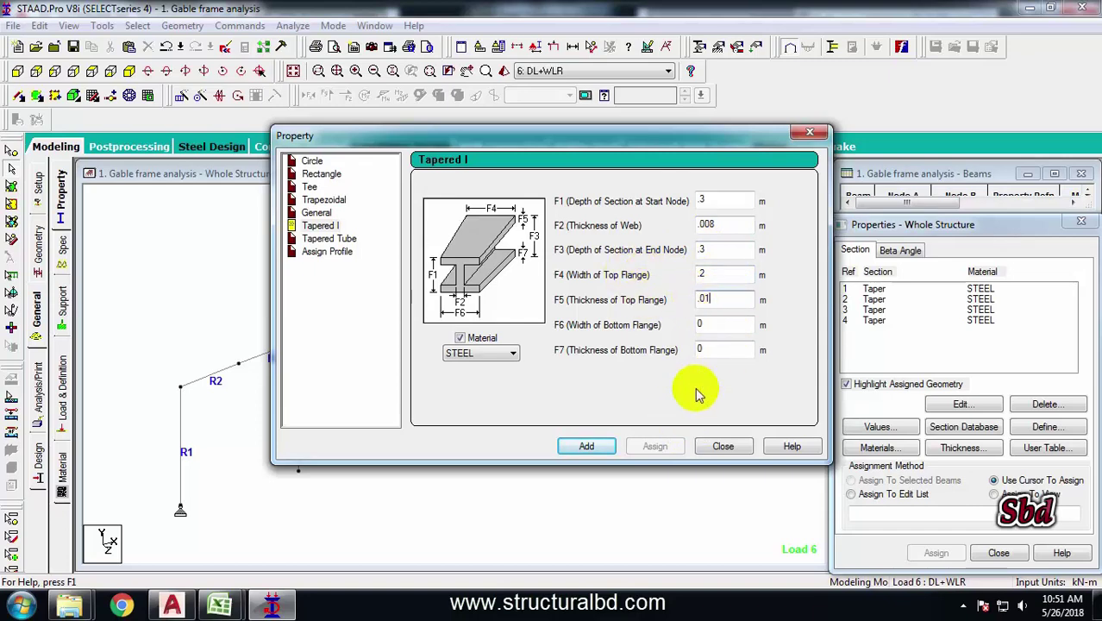
{"action": "left_click", "coordinate": [588, 446]}
{"action": "left_click", "coordinate": [723, 448]}
Step: Assign the new tapered section, reference 5, to the four intermediate columns as selected beams
{"action": "left_click", "coordinate": [302, 393]}
{"action": "left_click", "coordinate": [420, 366], "text": "ctrl"}
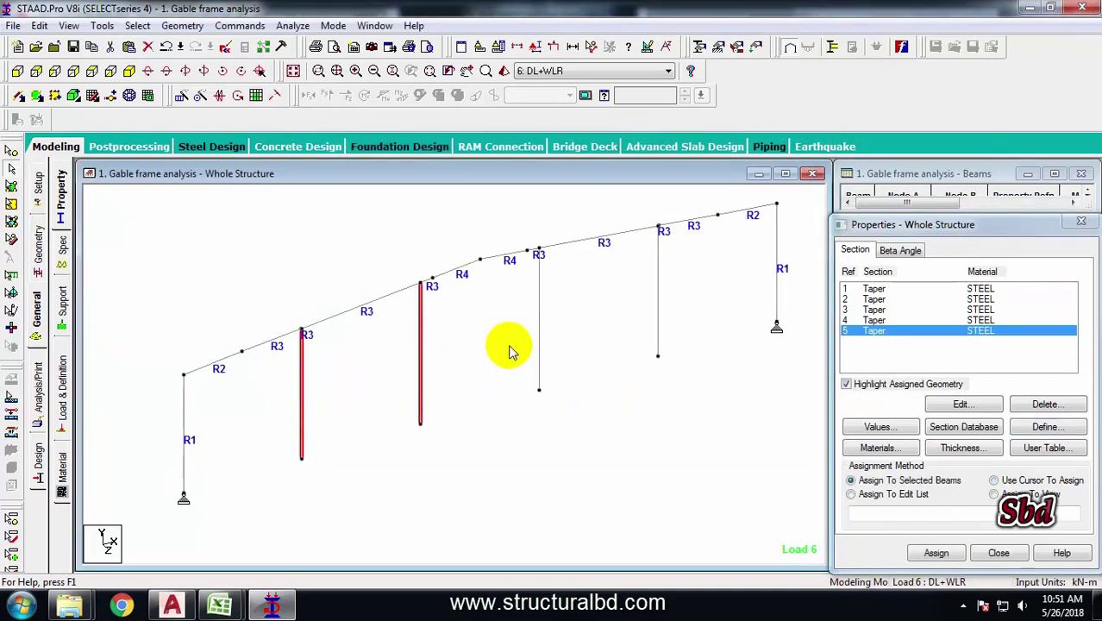
{"action": "left_click", "coordinate": [658, 321], "text": "ctrl"}
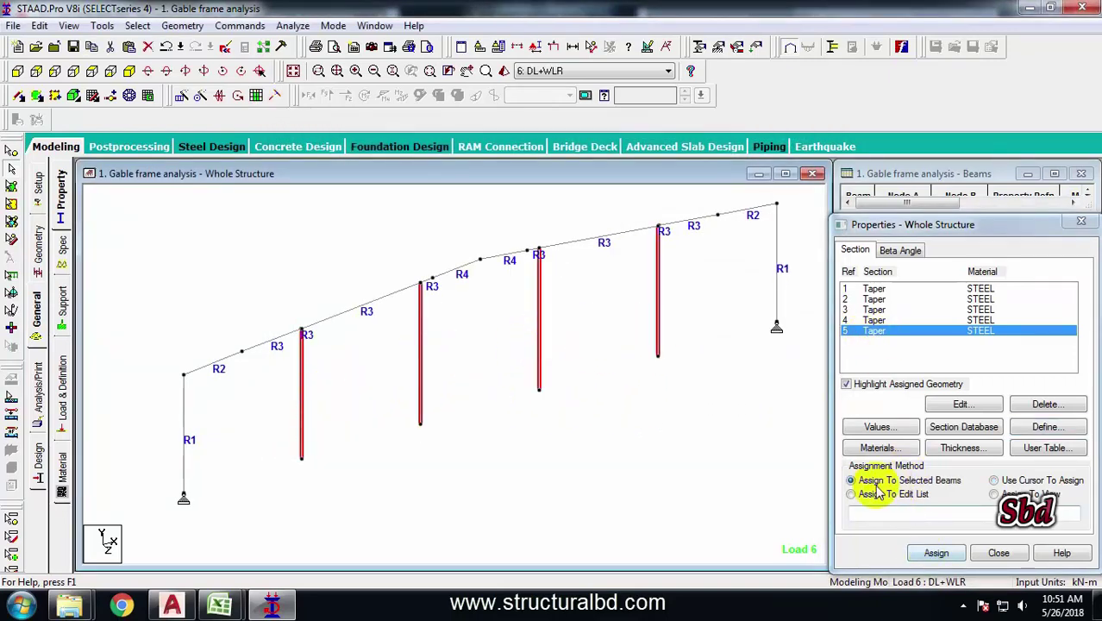
{"action": "left_click", "coordinate": [938, 553]}
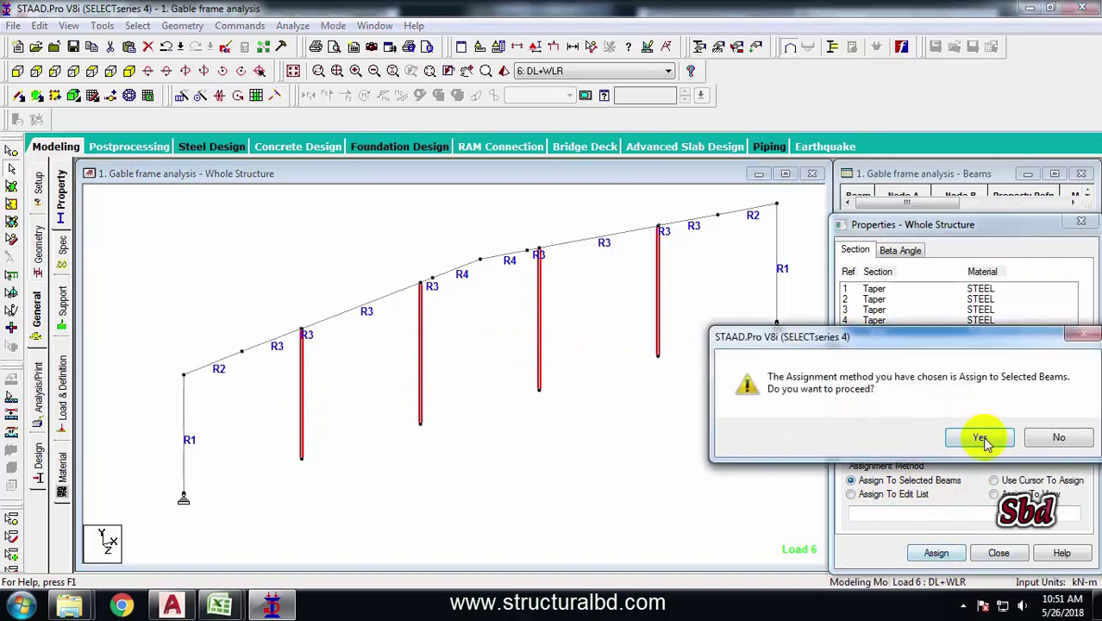
{"action": "left_click", "coordinate": [978, 438]}
Step: Assign Support 2 to the base nodes of the four intermediate columns
{"action": "left_click", "coordinate": [62, 303]}
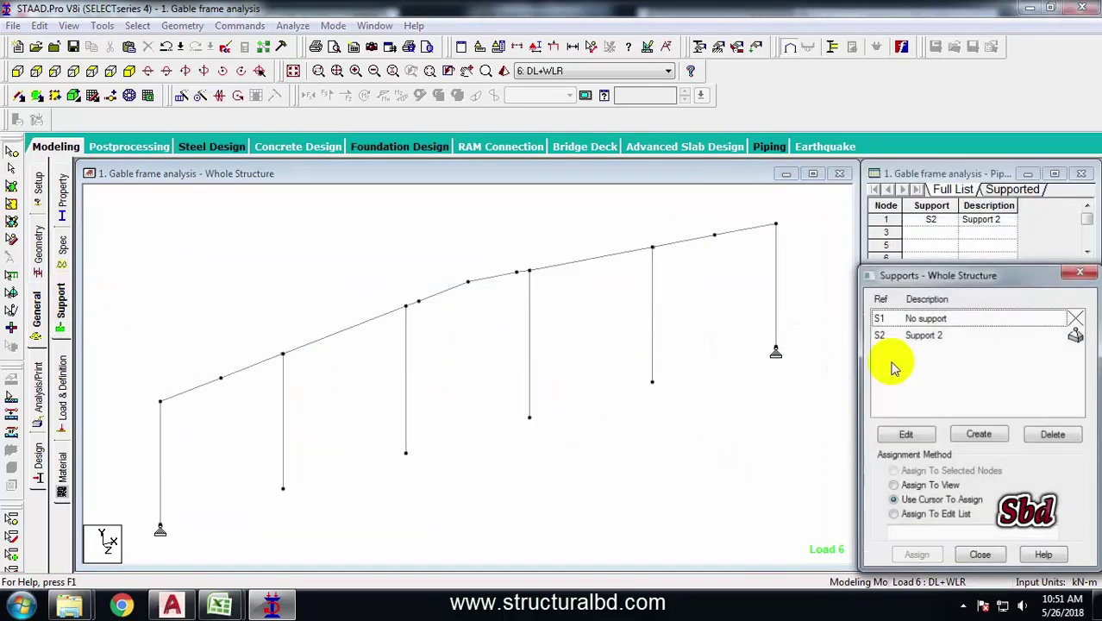
{"action": "left_click", "coordinate": [922, 335]}
{"action": "left_click_drag", "start_coordinate": [262, 406], "coordinate": [319, 432]}
{"action": "left_click_drag", "start_coordinate": [376, 362], "coordinate": [447, 390], "text": "ctrl"}
{"action": "left_click_drag", "start_coordinate": [468, 303], "coordinate": [657, 293], "text": "ctrl"}
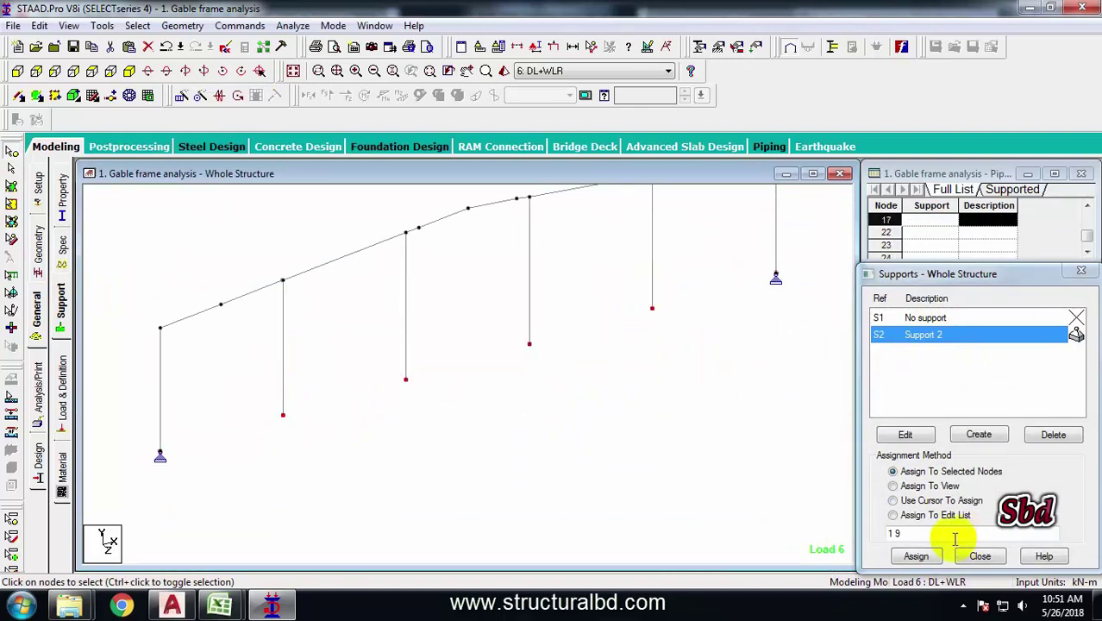
{"action": "left_click", "coordinate": [915, 555]}
{"action": "left_click", "coordinate": [979, 463]}
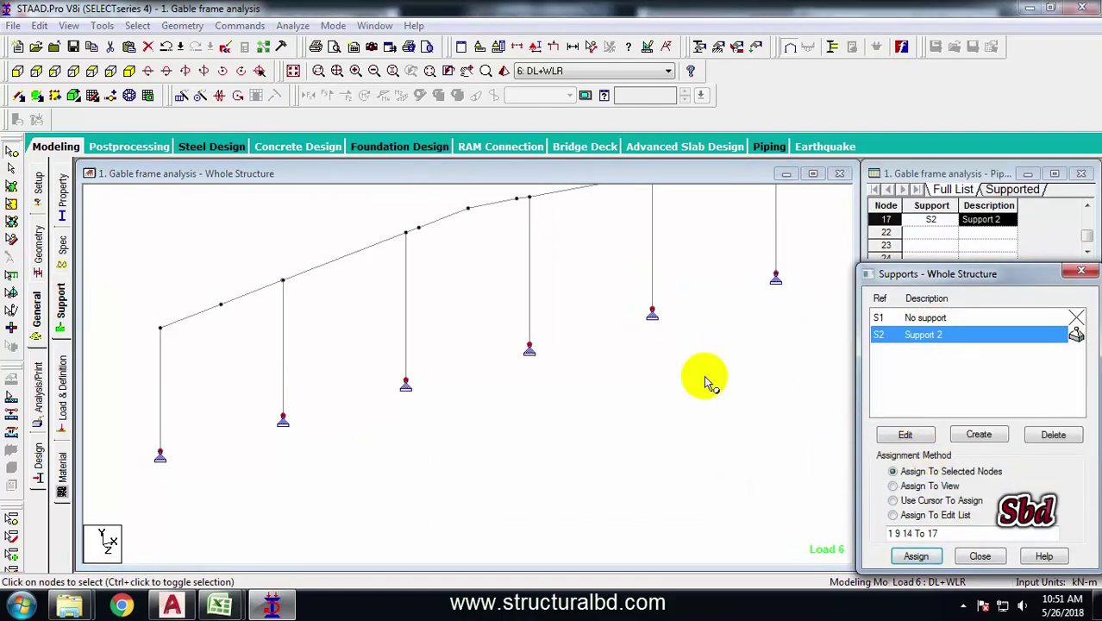
Step: Display the whole frame with full 3D sections to check the column shapes
{"action": "scroll", "coordinate": [629, 369], "scroll_direction": "down", "scroll_amount": 1}
{"action": "middle_click_drag", "start_coordinate": [624, 399], "coordinate": [617, 429]}
{"action": "middle_click_drag", "start_coordinate": [488, 338], "coordinate": [501, 376]}
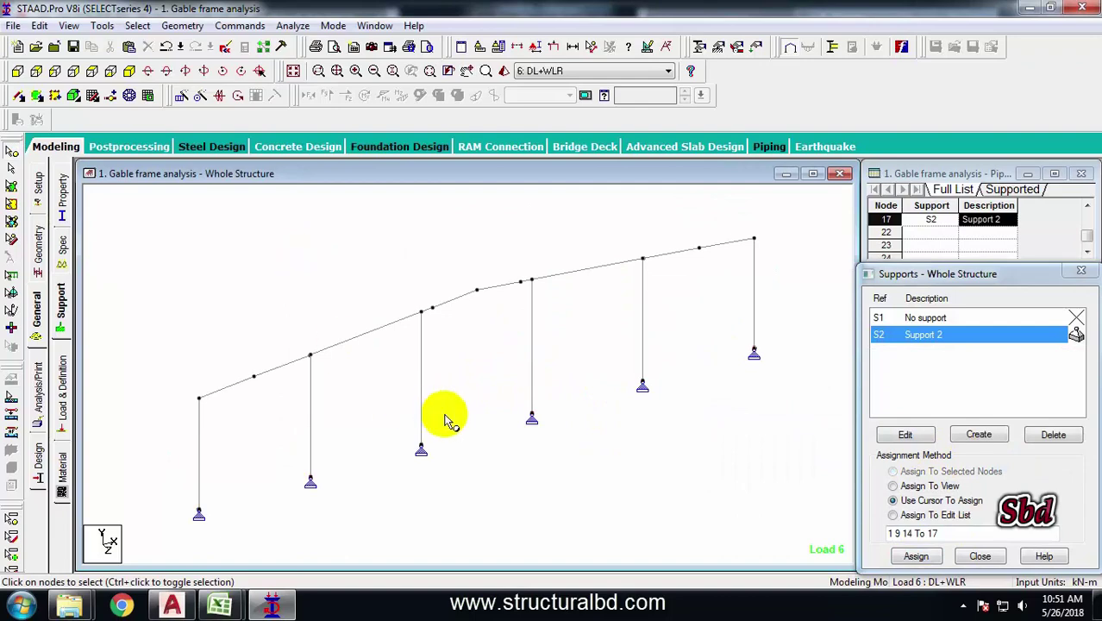
{"action": "middle_click_drag", "start_coordinate": [444, 415], "coordinate": [439, 396]}
{"action": "left_click", "coordinate": [536, 49]}
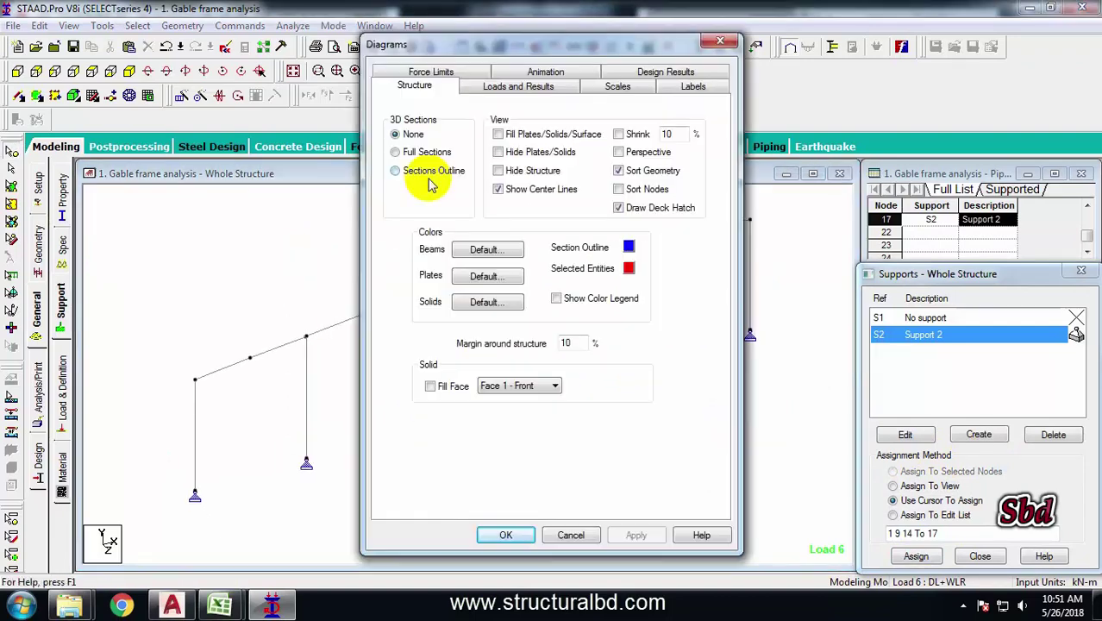
{"action": "left_click", "coordinate": [429, 172]}
{"action": "left_click", "coordinate": [635, 535]}
{"action": "left_click", "coordinate": [506, 534]}
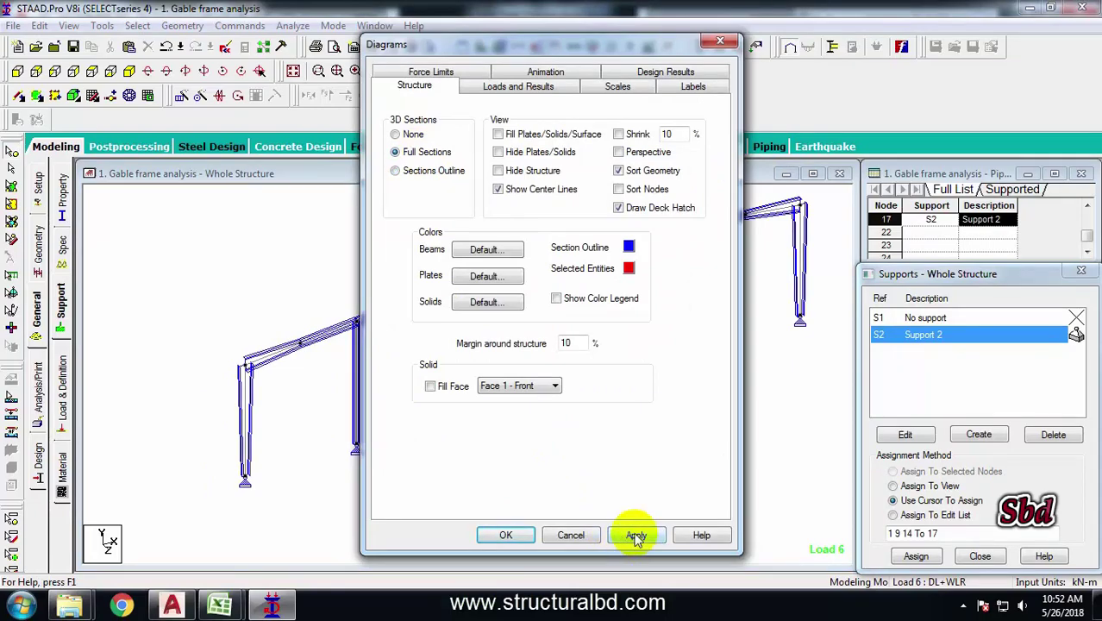
{"action": "left_click", "coordinate": [635, 536]}
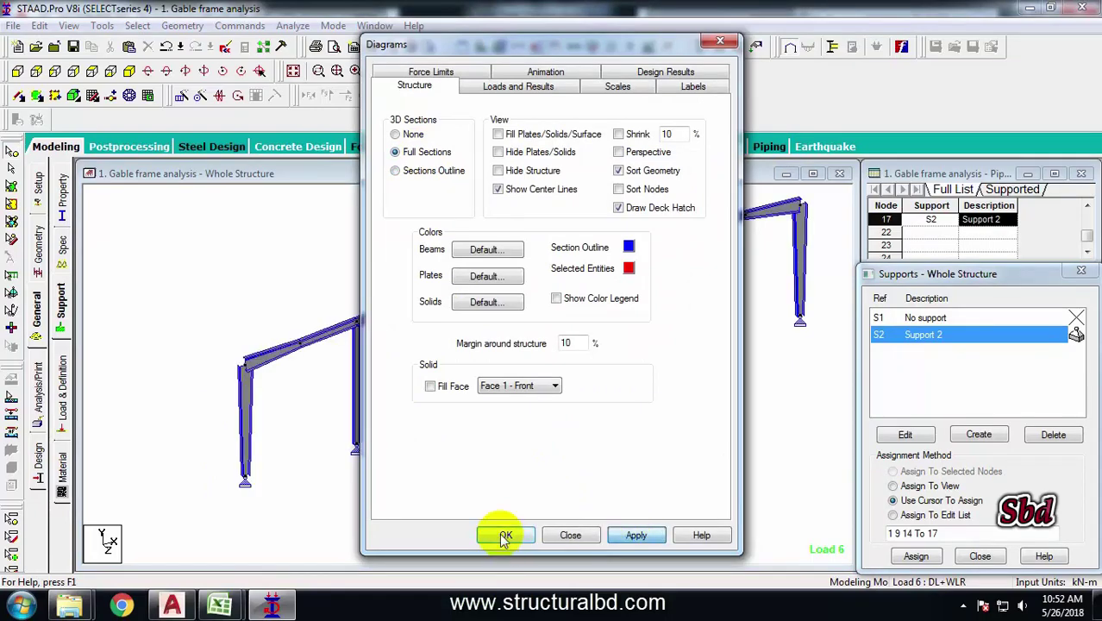
{"action": "left_click", "coordinate": [505, 535]}
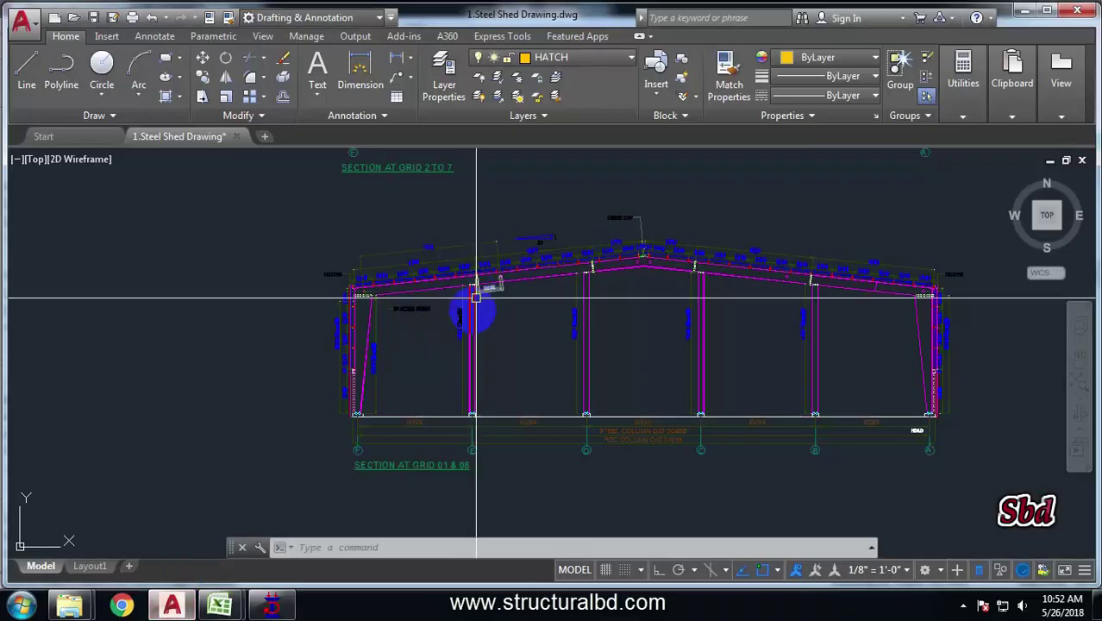
Step: Examine the gable section and the column orientation at grids A and B in the AutoCAD steel shed drawing
{"action": "scroll", "coordinate": [456, 275], "scroll_direction": "down", "scroll_amount": 3}
{"action": "scroll", "coordinate": [478, 310], "scroll_direction": "up", "scroll_amount": 5}
{"action": "scroll", "coordinate": [517, 259], "scroll_direction": "up", "scroll_amount": 2}
{"action": "scroll", "coordinate": [522, 219], "scroll_direction": "up", "scroll_amount": 5}
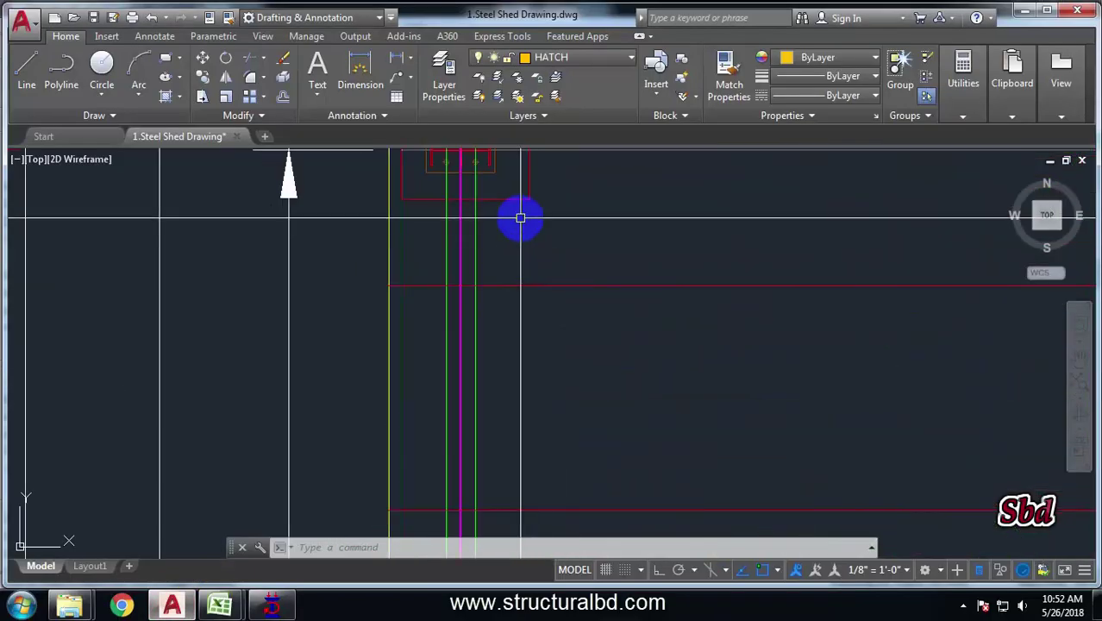
{"action": "scroll", "coordinate": [431, 310], "scroll_direction": "down", "scroll_amount": 4}
{"action": "scroll", "coordinate": [483, 336], "scroll_direction": "up", "scroll_amount": 6}
{"action": "scroll", "coordinate": [530, 325], "scroll_direction": "down", "scroll_amount": 4}
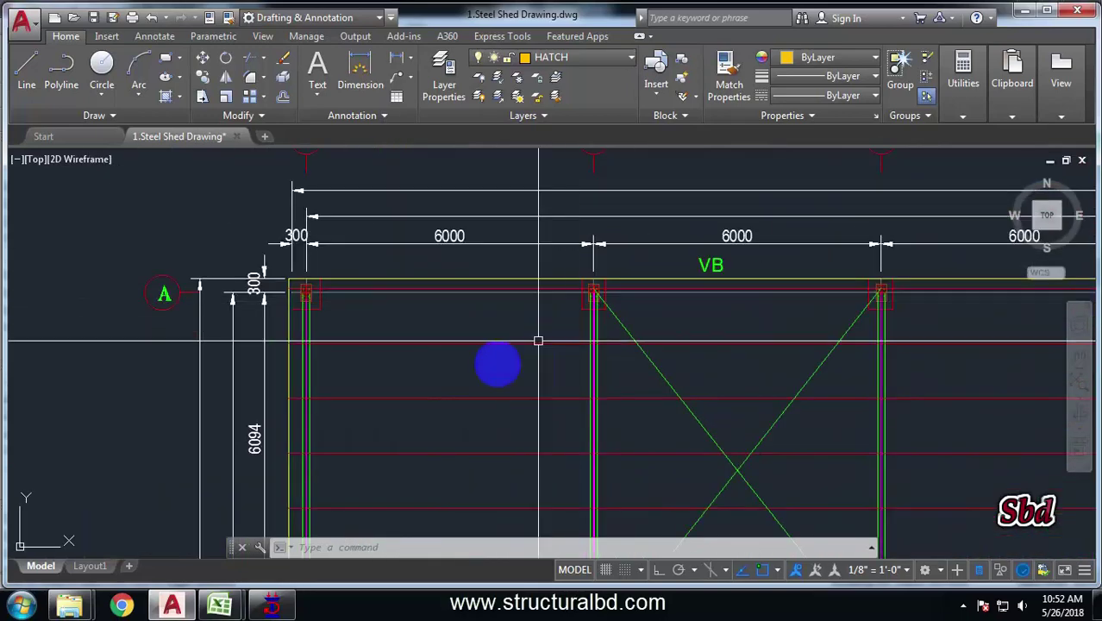
{"action": "scroll", "coordinate": [393, 259], "scroll_direction": "up", "scroll_amount": 6}
{"action": "middle_click_drag", "start_coordinate": [357, 439], "coordinate": [406, 339]}
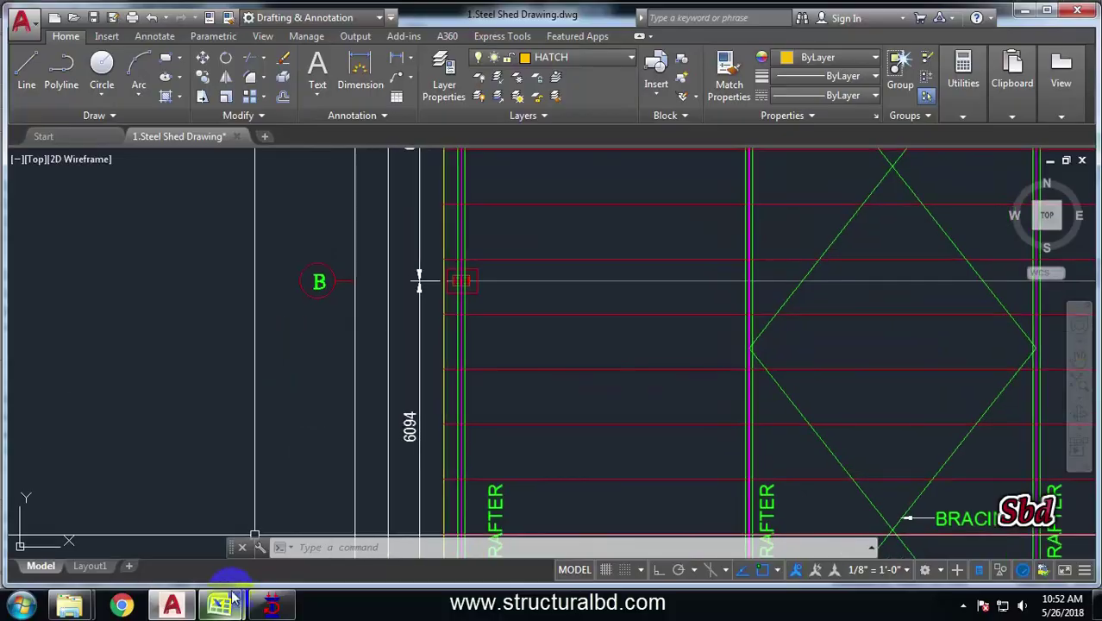
Step: Switch back to STAAD.Pro and create a beta angle of 90 degrees for the member properties
{"action": "left_click", "coordinate": [272, 604]}
{"action": "middle_click_drag", "start_coordinate": [702, 271], "coordinate": [591, 322]}
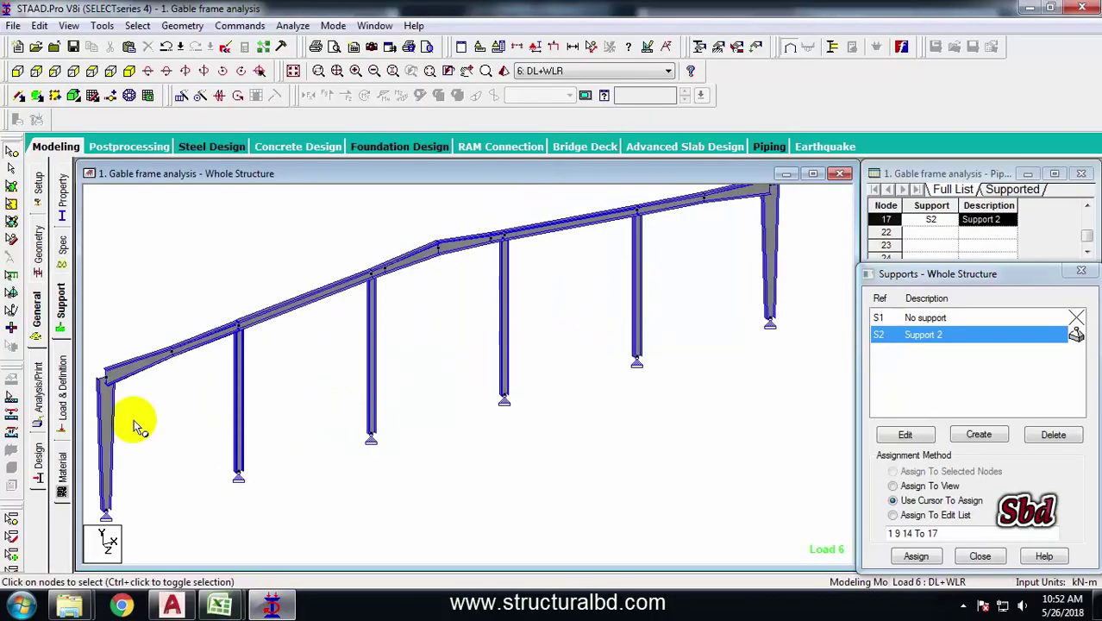
{"action": "scroll", "coordinate": [344, 392], "scroll_direction": "up", "scroll_amount": 2}
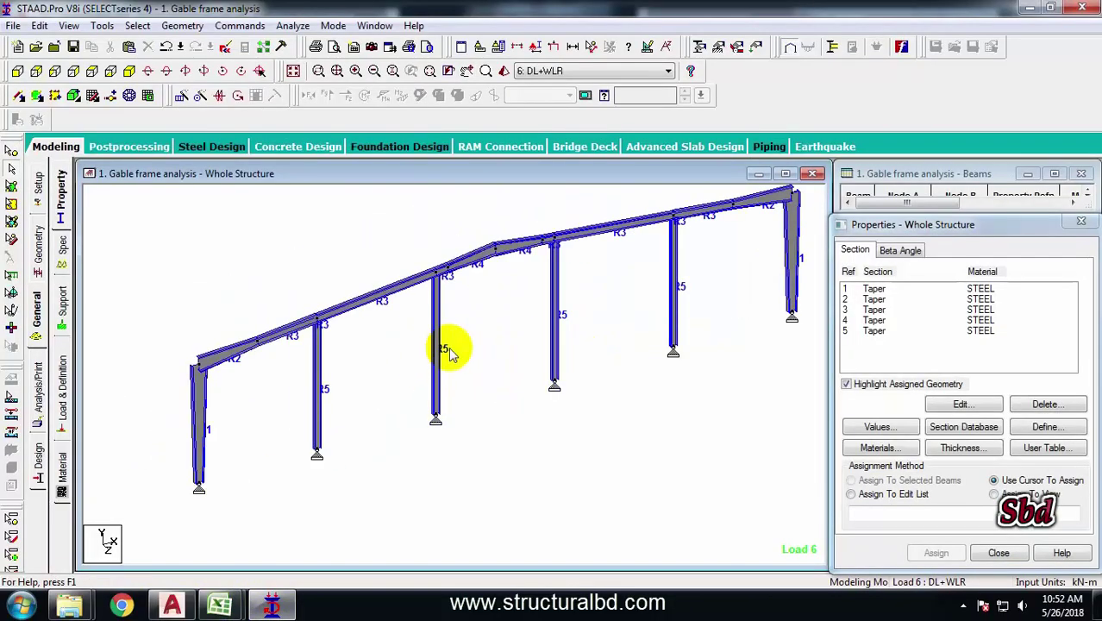
{"action": "scroll", "coordinate": [466, 362], "scroll_direction": "up", "scroll_amount": 5}
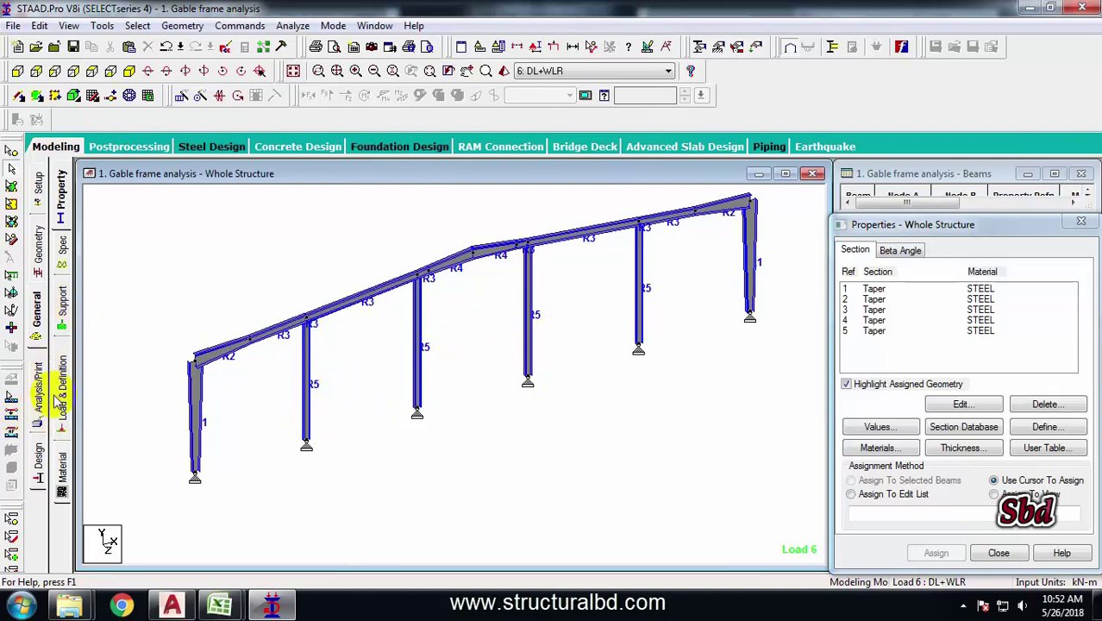
{"action": "left_click", "coordinate": [36, 314]}
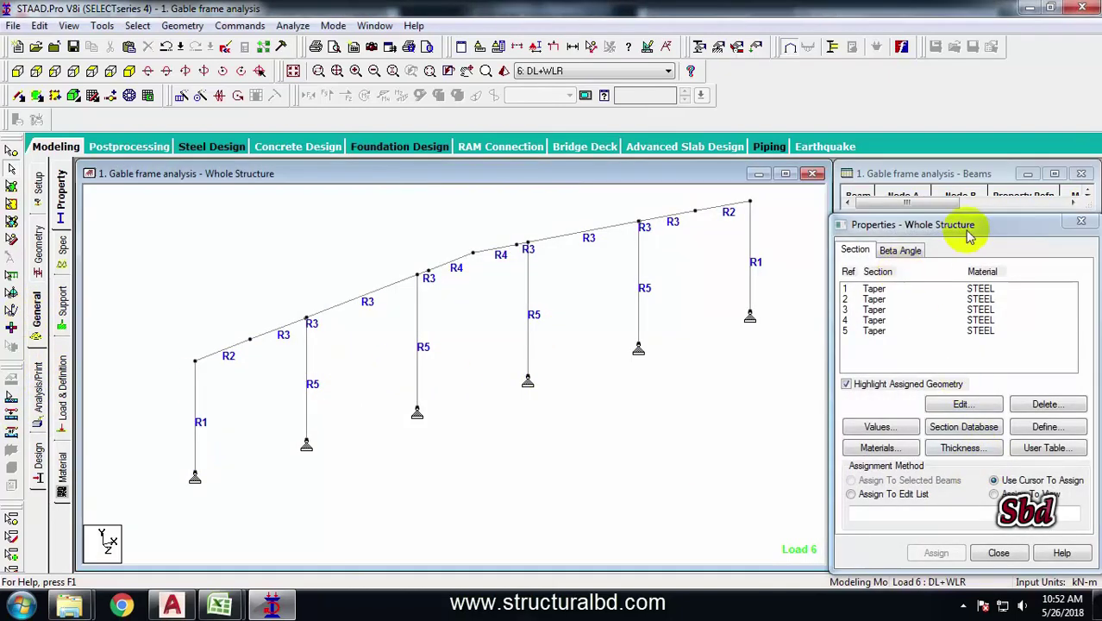
{"action": "left_click", "coordinate": [899, 250]}
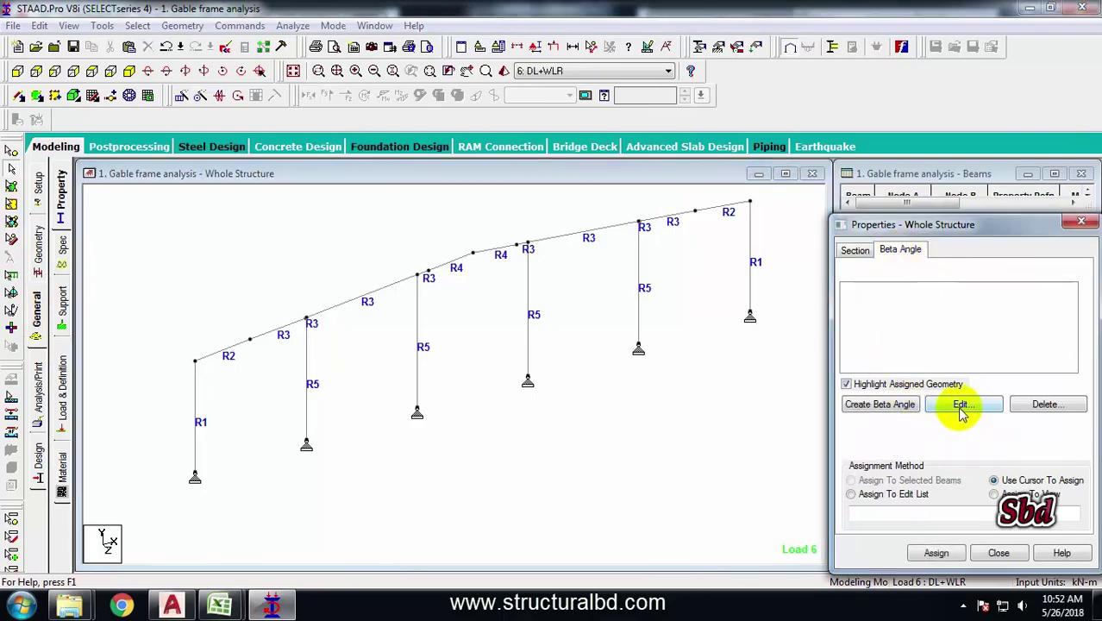
{"action": "left_click", "coordinate": [880, 405]}
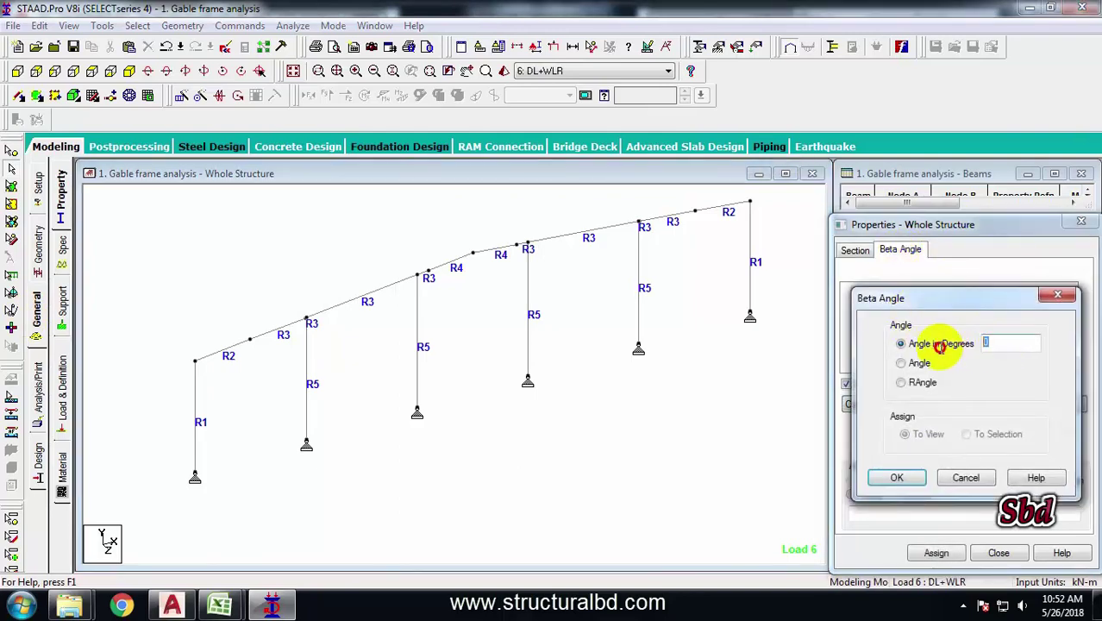
{"action": "type", "text": "90"}
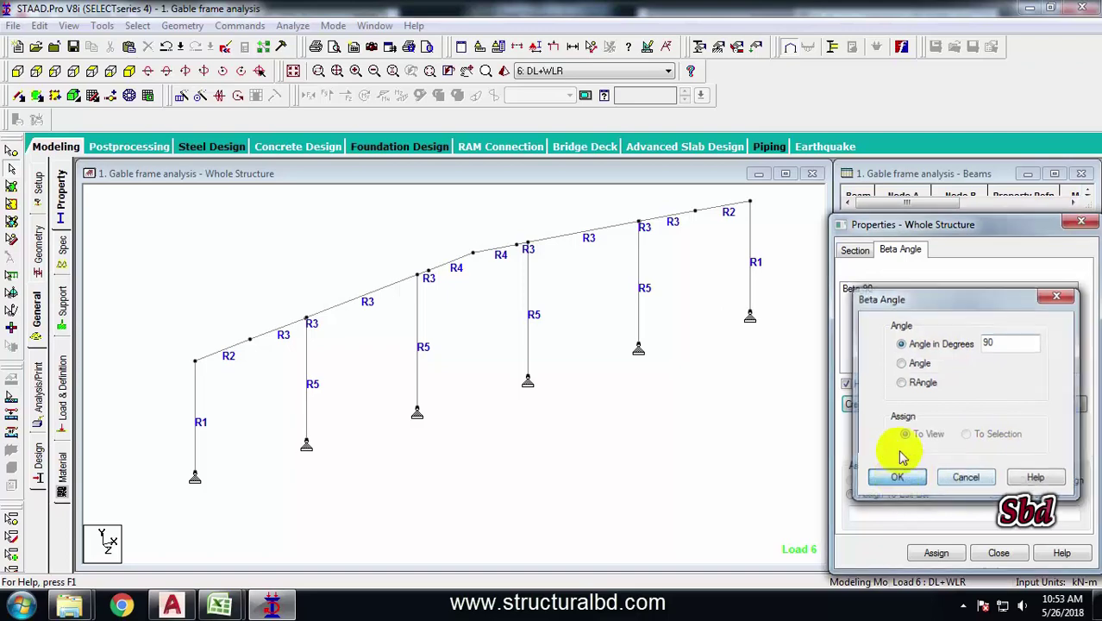
{"action": "left_click", "coordinate": [896, 477]}
Step: Assign the Beta 90 angle to the four intermediate columns as selected beams
{"action": "left_click", "coordinate": [306, 379]}
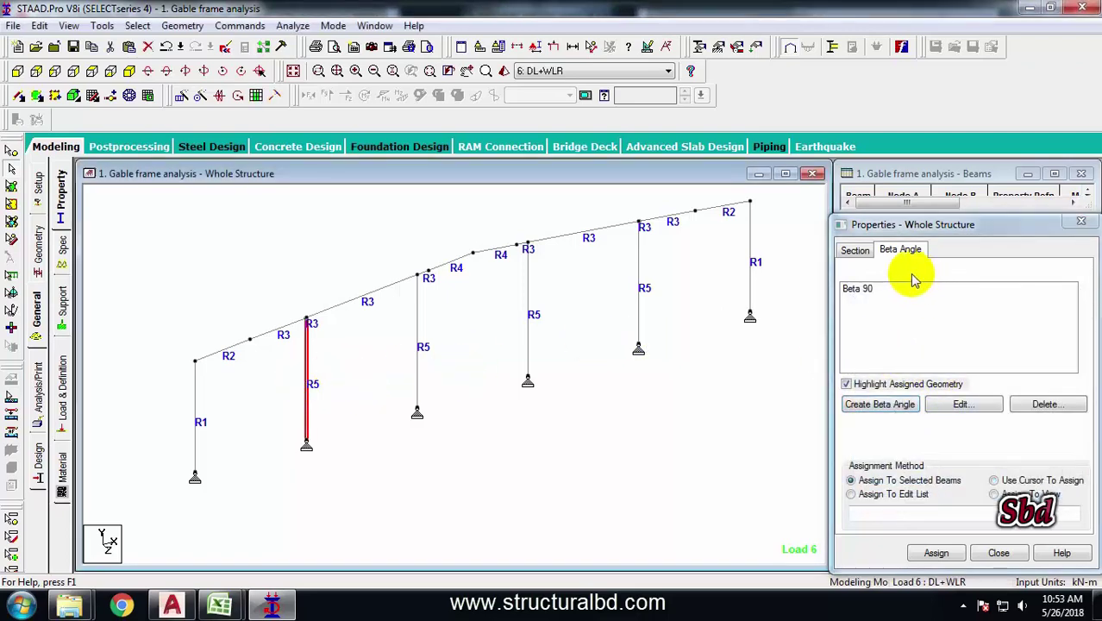
{"action": "left_click", "coordinate": [857, 291]}
{"action": "left_click", "coordinate": [307, 388]}
{"action": "left_click", "coordinate": [418, 352], "text": "ctrl"}
{"action": "left_click", "coordinate": [540, 332], "text": "ctrl"}
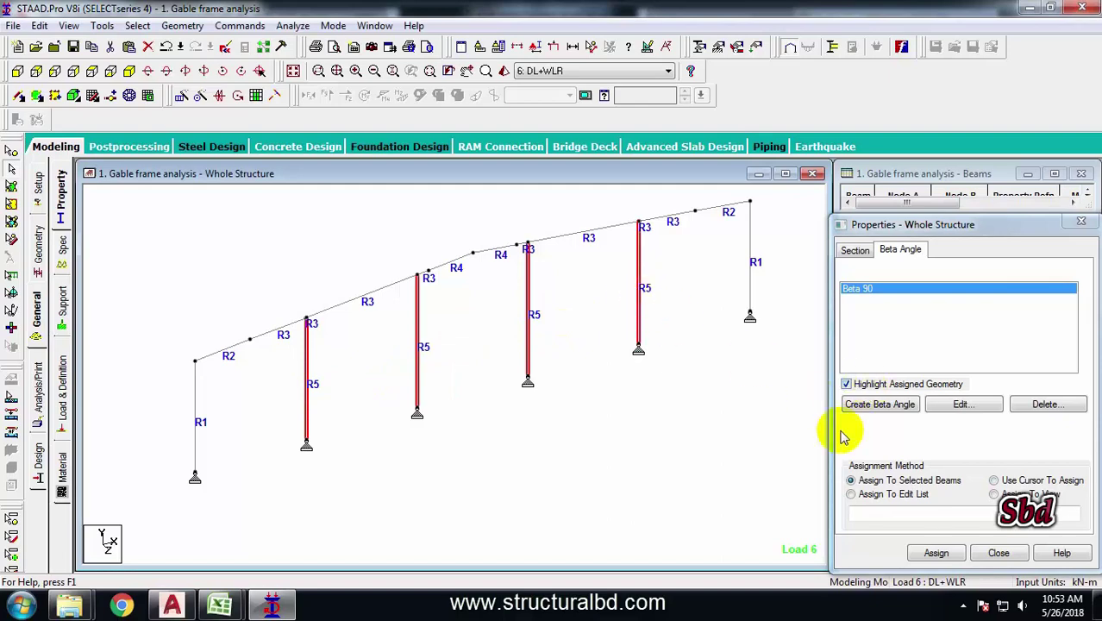
{"action": "left_click", "coordinate": [937, 553]}
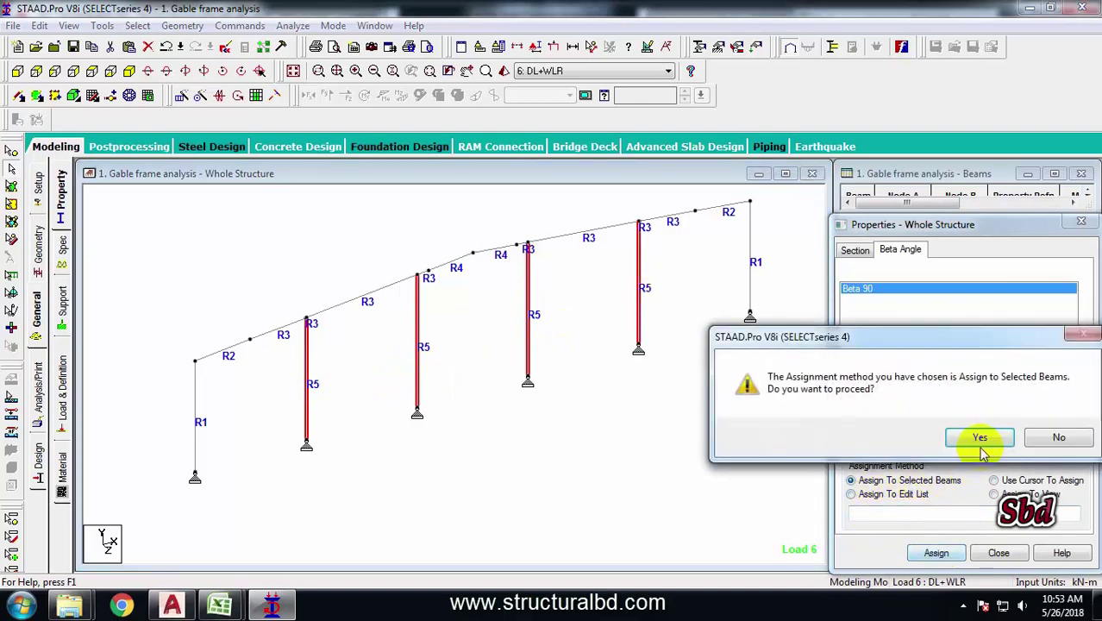
{"action": "left_click", "coordinate": [977, 436]}
Step: Turn on full 3D sections for the frame with its rotated intermediate columns
{"action": "left_click", "coordinate": [518, 48]}
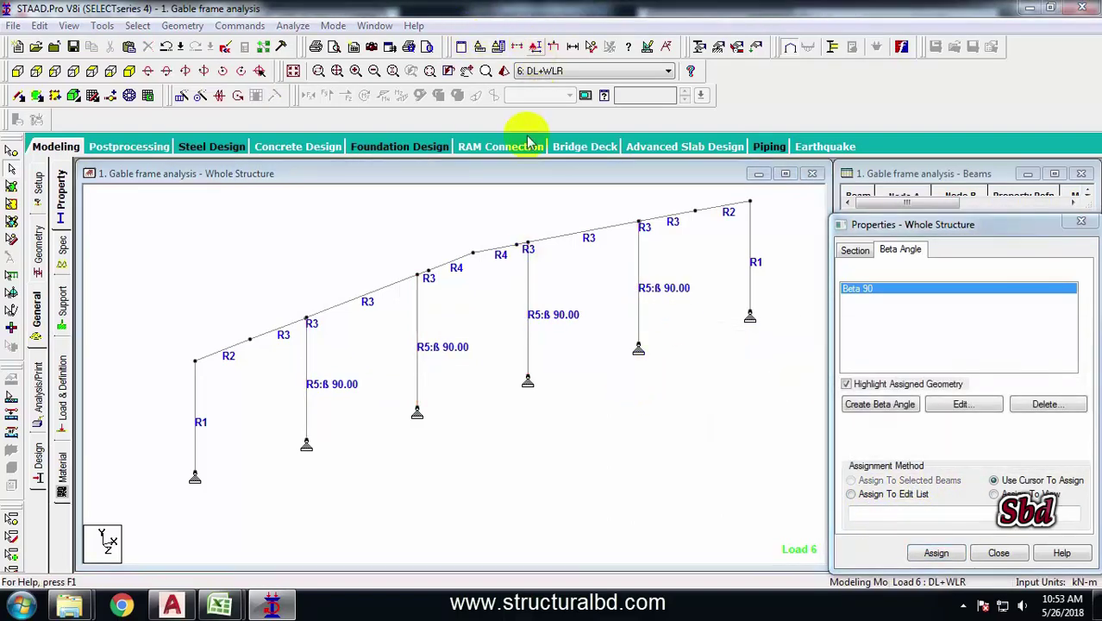
{"action": "left_click", "coordinate": [415, 88]}
{"action": "left_click", "coordinate": [428, 155]}
{"action": "left_click", "coordinate": [636, 534]}
{"action": "left_click", "coordinate": [505, 535]}
Step: Inspect the orientation of the corner column and the rotated intermediate columns along the gable frame
{"action": "scroll", "coordinate": [363, 391], "scroll_direction": "up", "scroll_amount": 4}
{"action": "middle_click_drag", "start_coordinate": [292, 444], "coordinate": [476, 420]}
{"action": "middle_click_drag", "start_coordinate": [369, 454], "coordinate": [326, 447]}
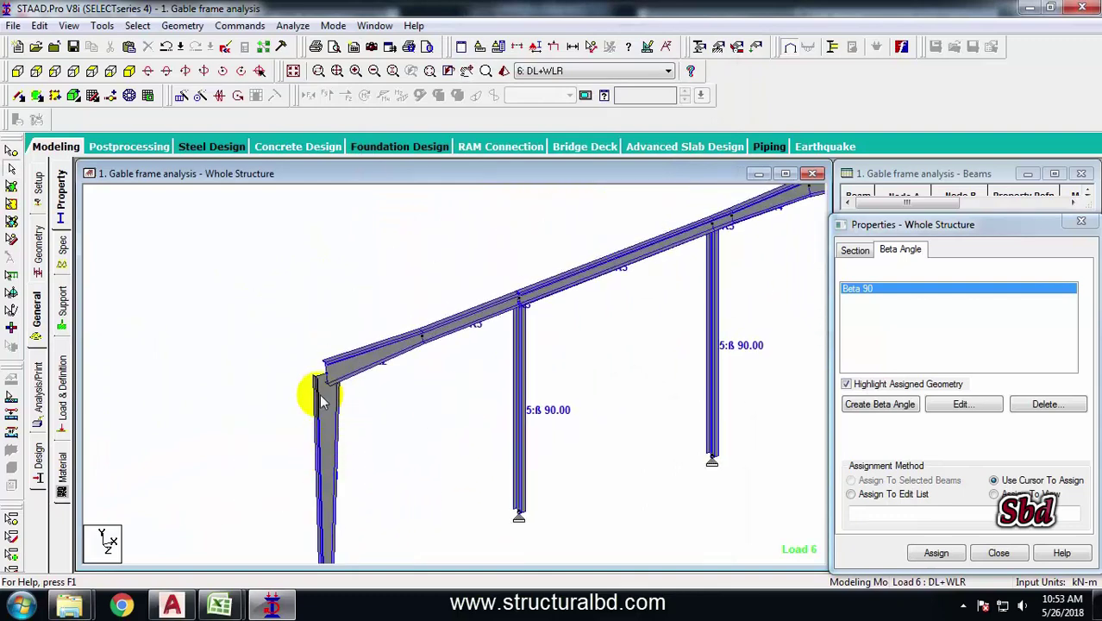
{"action": "scroll", "coordinate": [325, 398], "scroll_direction": "down", "scroll_amount": 2}
{"action": "middle_click_drag", "start_coordinate": [439, 378], "coordinate": [230, 403]}
Step: Compare the column orientation with the grid A column in the AutoCAD plan, and return to the STAAD.Pro model
{"action": "left_click", "coordinate": [177, 603]}
{"action": "scroll", "coordinate": [419, 280], "scroll_direction": "down", "scroll_amount": 5}
{"action": "scroll", "coordinate": [445, 288], "scroll_direction": "up", "scroll_amount": 10}
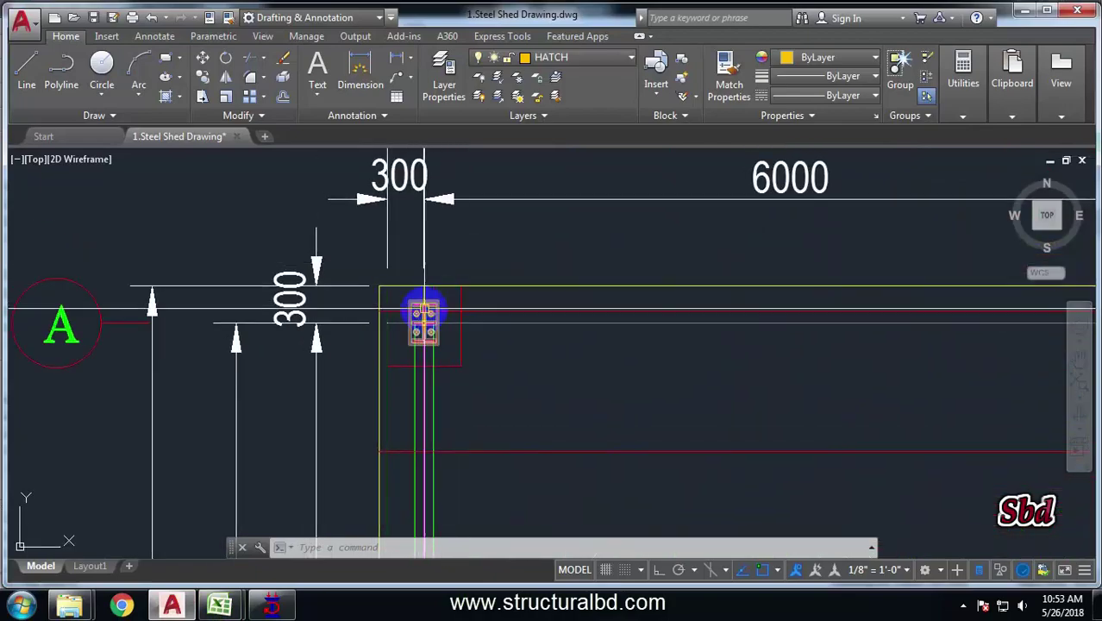
{"action": "scroll", "coordinate": [423, 310], "scroll_direction": "down", "scroll_amount": 4}
{"action": "left_click", "coordinate": [271, 605]}
{"action": "middle_click_drag", "start_coordinate": [480, 407], "coordinate": [308, 302]}
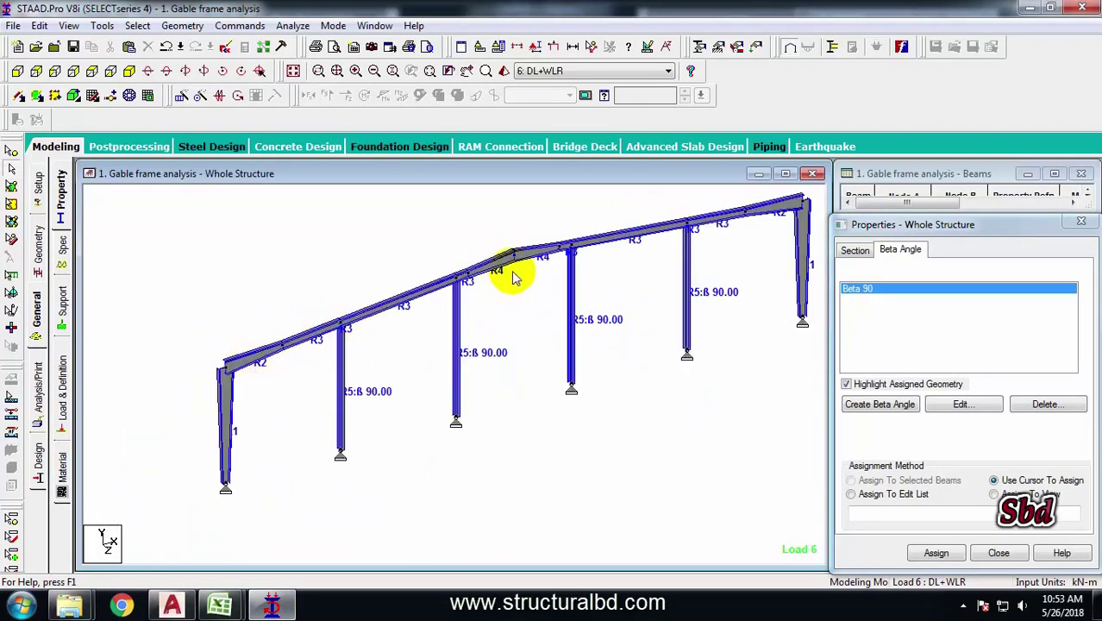
Step: Examine the gable frame section at grids 01 and 08 in the AutoCAD drawing, and return to the STAAD.Pro model
{"action": "left_click", "coordinate": [193, 605]}
{"action": "scroll", "coordinate": [475, 387], "scroll_direction": "down", "scroll_amount": 6}
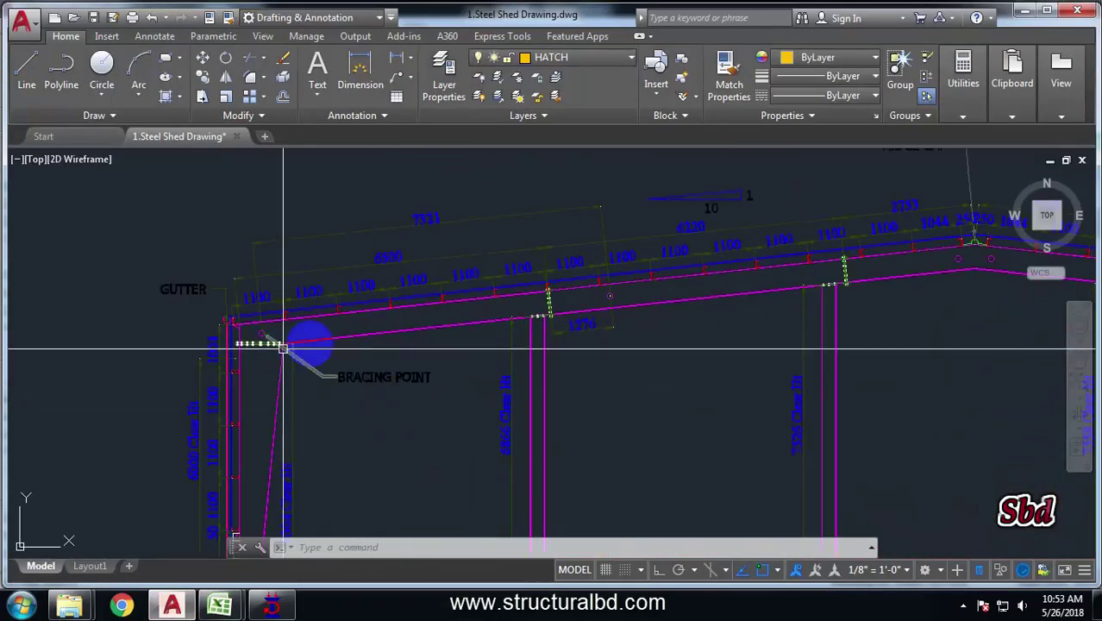
{"action": "middle_click_drag", "start_coordinate": [701, 297], "coordinate": [386, 332]}
{"action": "middle_click_drag", "start_coordinate": [791, 289], "coordinate": [563, 259]}
{"action": "scroll", "coordinate": [564, 259], "scroll_direction": "down", "scroll_amount": 4}
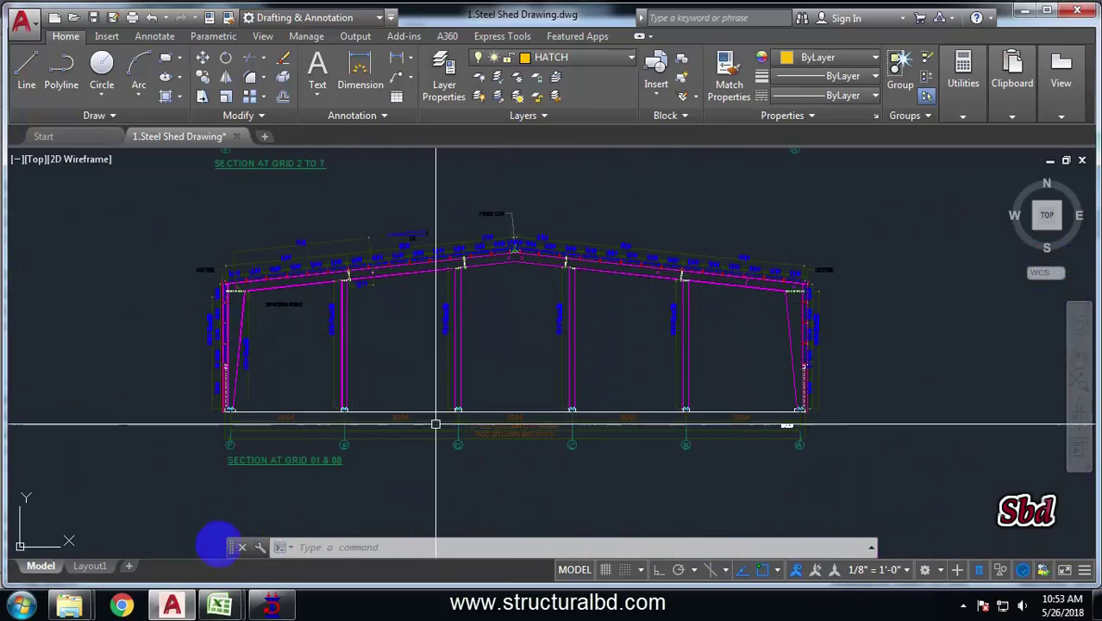
{"action": "left_click", "coordinate": [271, 603]}
{"action": "middle_click_drag", "start_coordinate": [465, 265], "coordinate": [459, 275]}
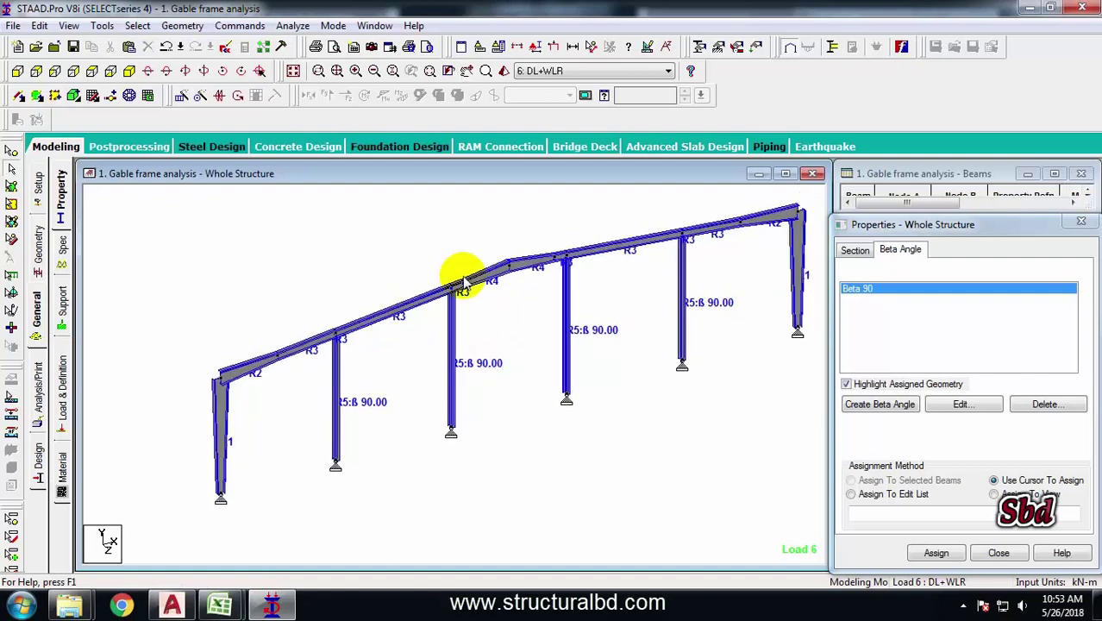
Step: Assign taper section 3 to the two R2 rafter segments at the eaves as selected beams
{"action": "left_click", "coordinate": [38, 330]}
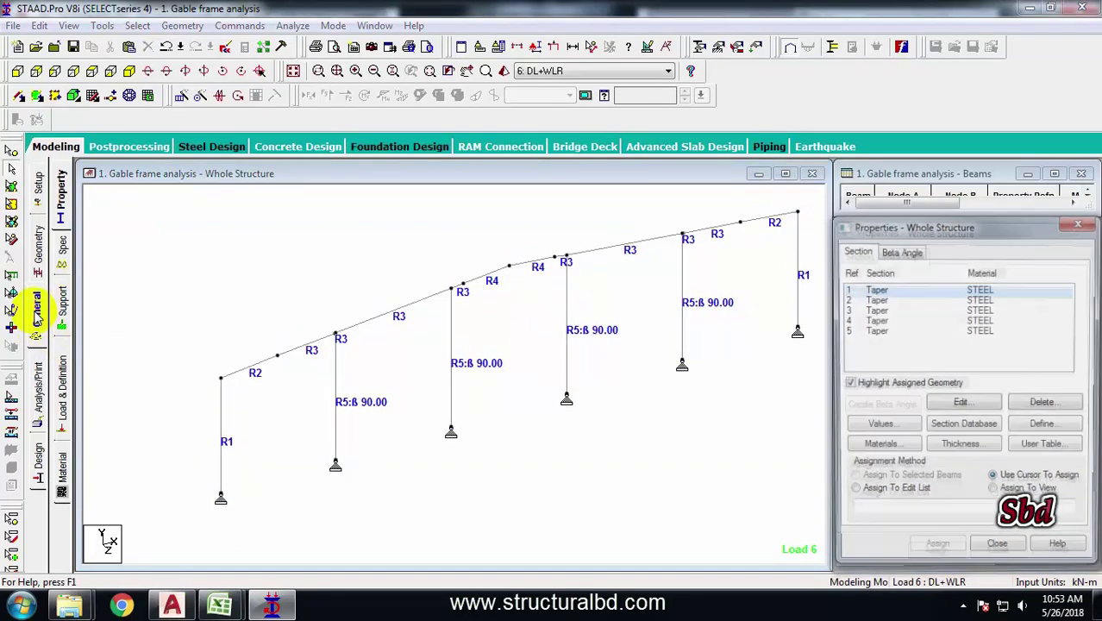
{"action": "left_click", "coordinate": [868, 290]}
{"action": "left_click", "coordinate": [881, 300]}
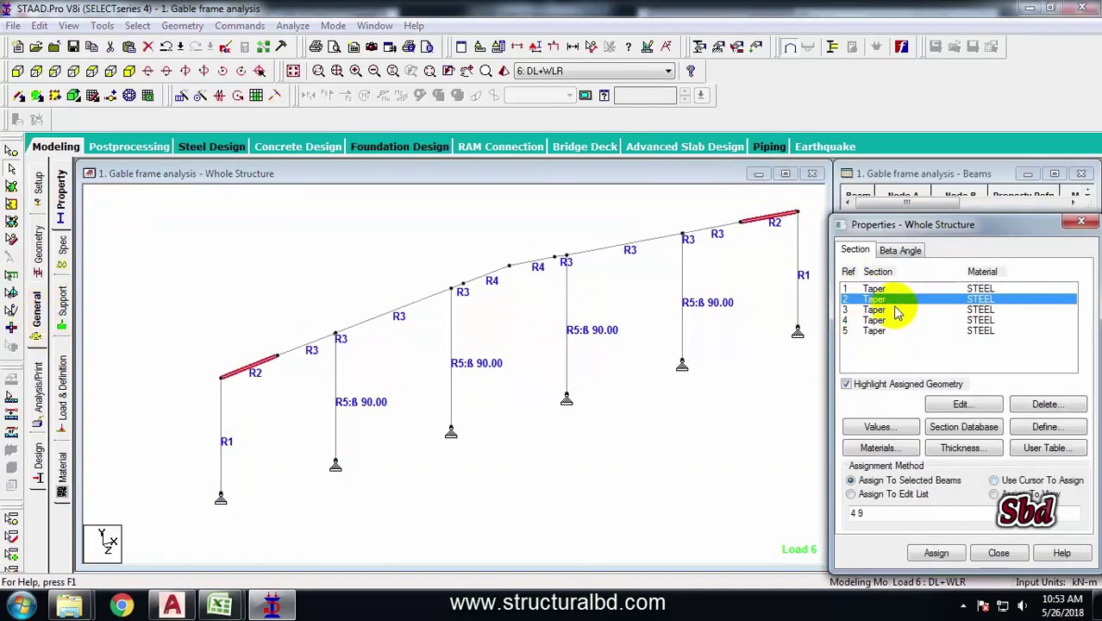
{"action": "left_click", "coordinate": [900, 311]}
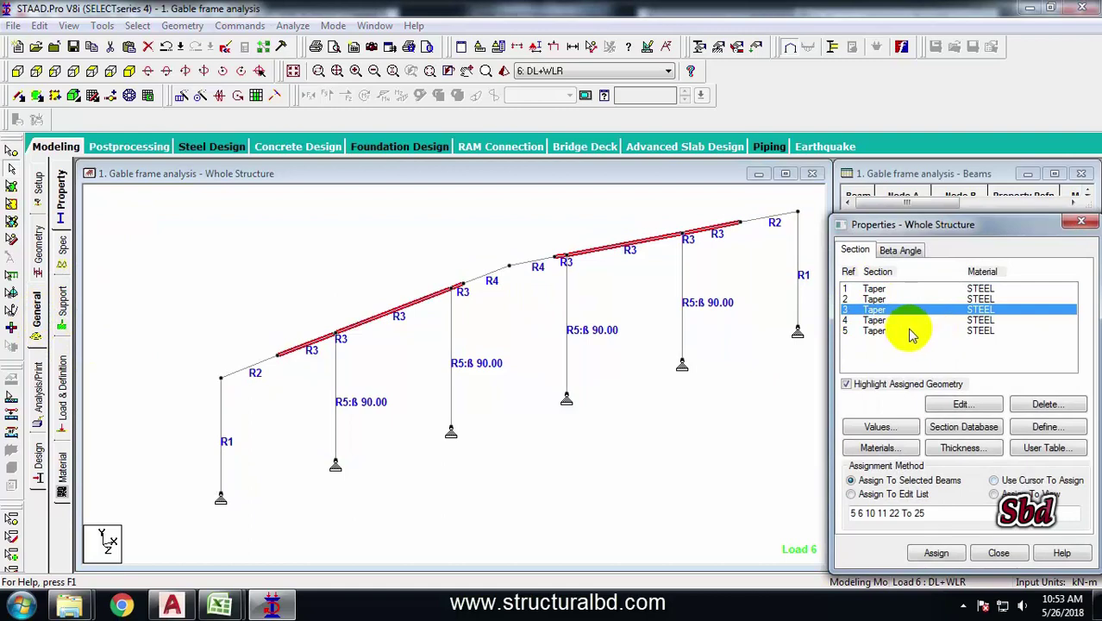
{"action": "left_click", "coordinate": [257, 363]}
{"action": "middle_click_drag", "start_coordinate": [653, 288], "coordinate": [550, 326]}
{"action": "left_click", "coordinate": [662, 256], "text": "ctrl"}
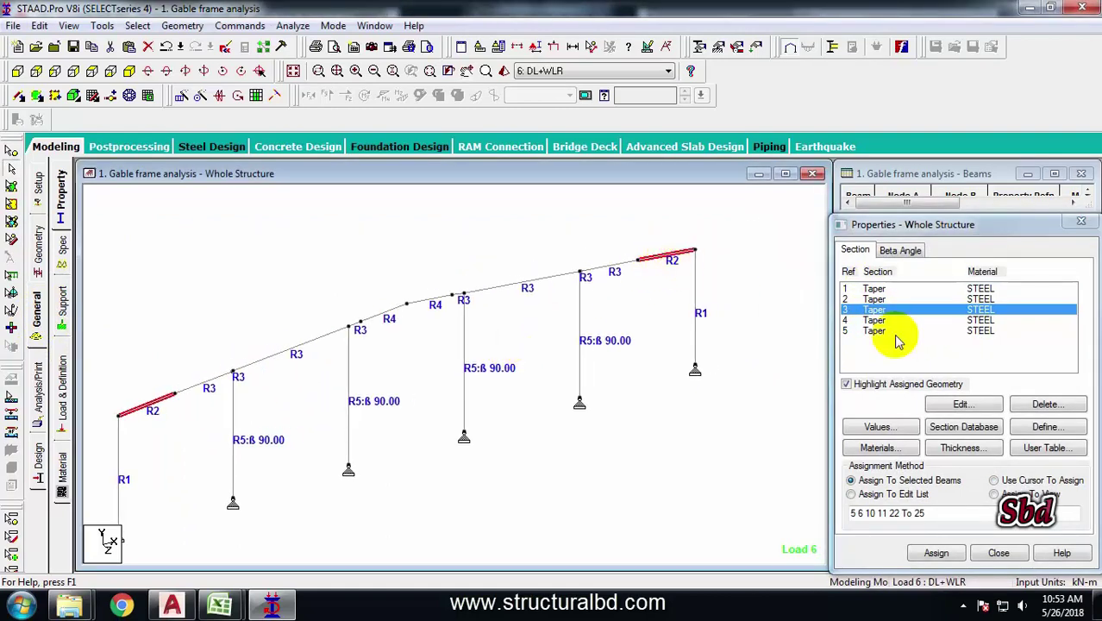
{"action": "left_click", "coordinate": [935, 553]}
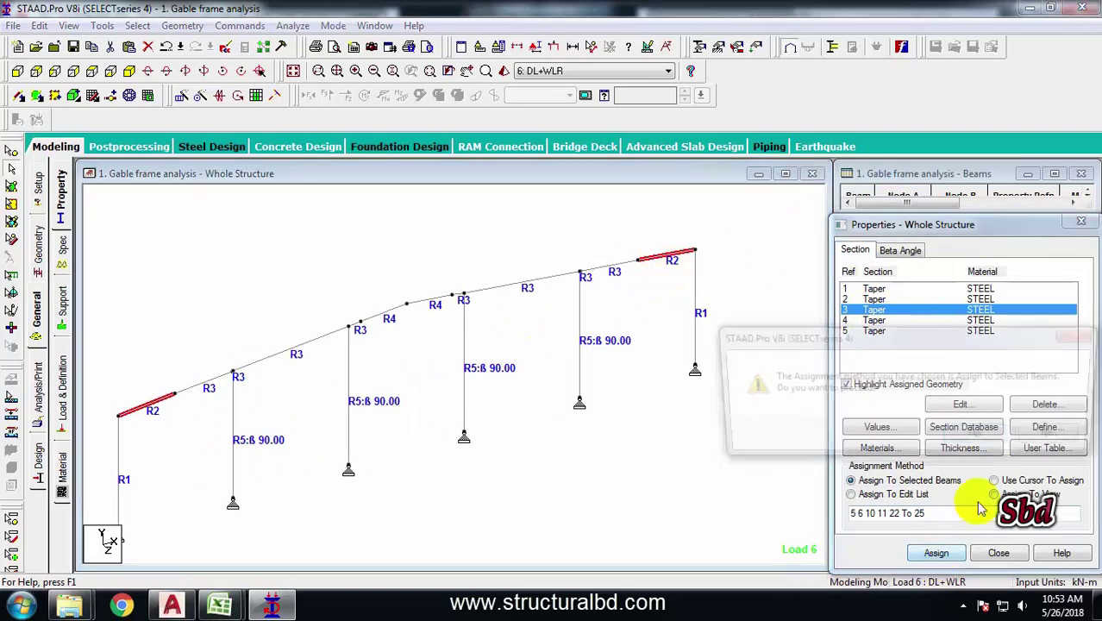
{"action": "left_click", "coordinate": [978, 435]}
Step: Assign taper section 3 to the two R4 rafter segments at the ridge, and highlight all members that use it
{"action": "middle_click_drag", "start_coordinate": [430, 344], "coordinate": [517, 302]}
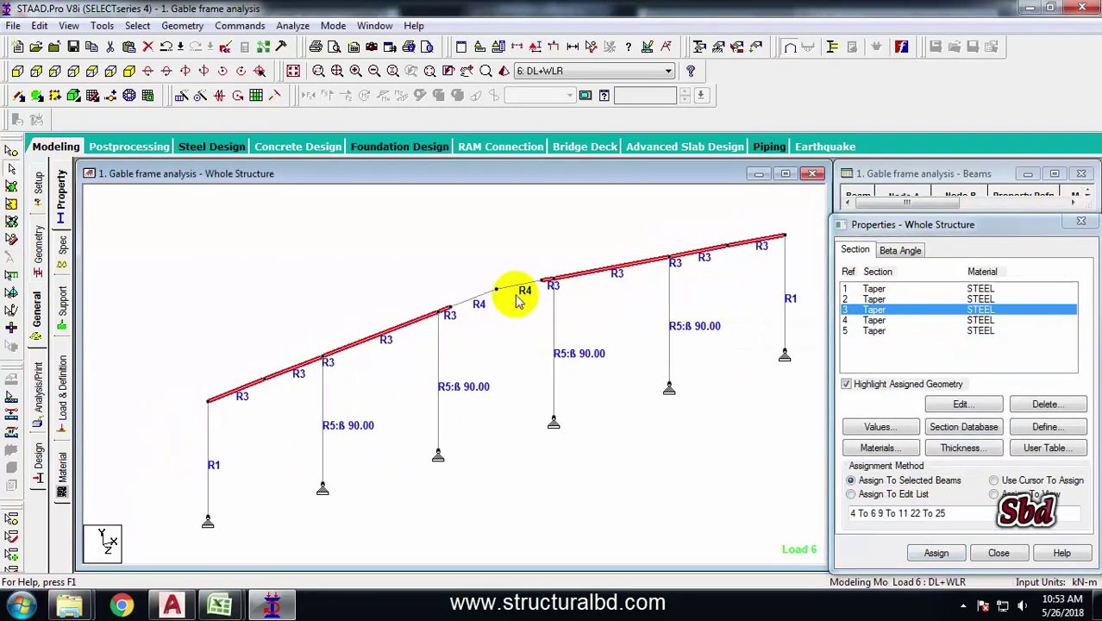
{"action": "left_click", "coordinate": [479, 294]}
{"action": "left_click", "coordinate": [521, 283], "text": "ctrl"}
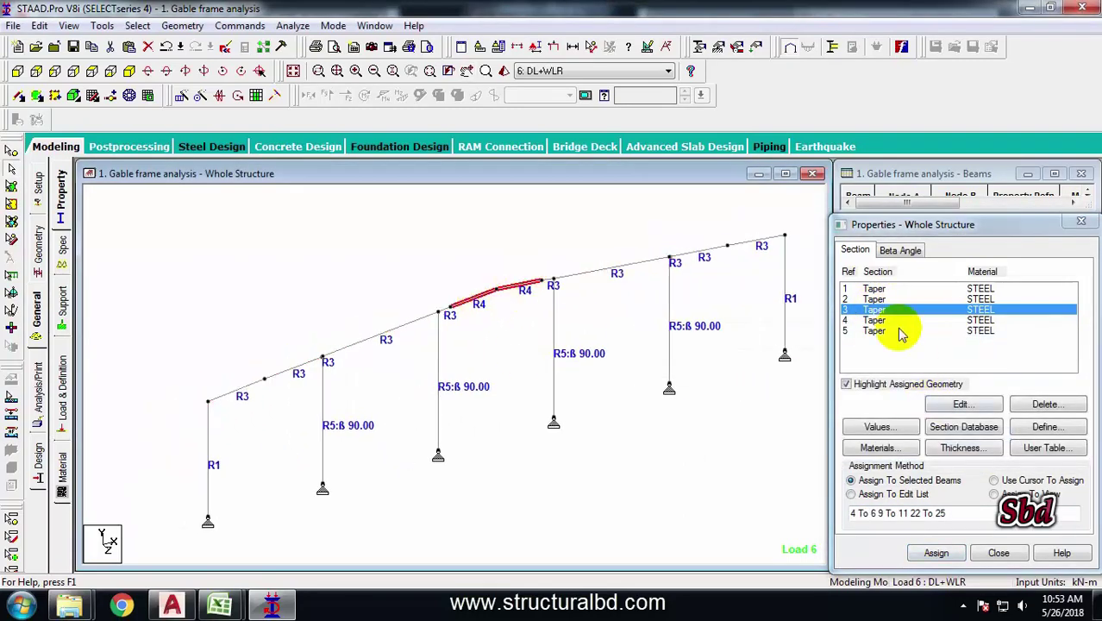
{"action": "left_click", "coordinate": [933, 553]}
{"action": "left_click", "coordinate": [961, 438]}
{"action": "middle_click_drag", "start_coordinate": [465, 374], "coordinate": [473, 367]}
{"action": "left_click", "coordinate": [601, 332]}
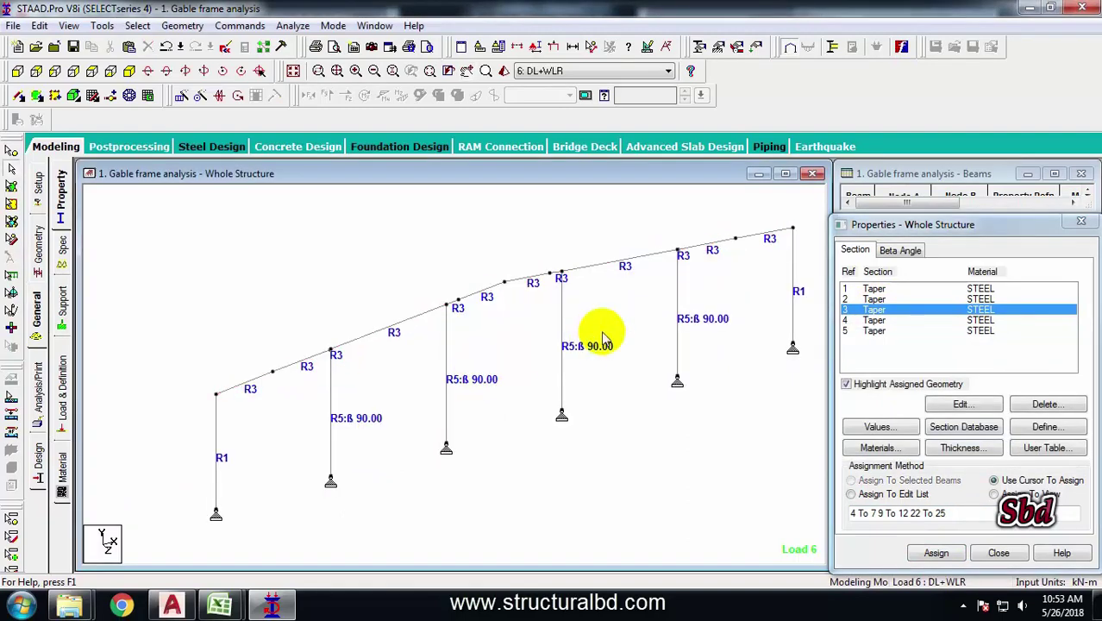
{"action": "left_click", "coordinate": [865, 308]}
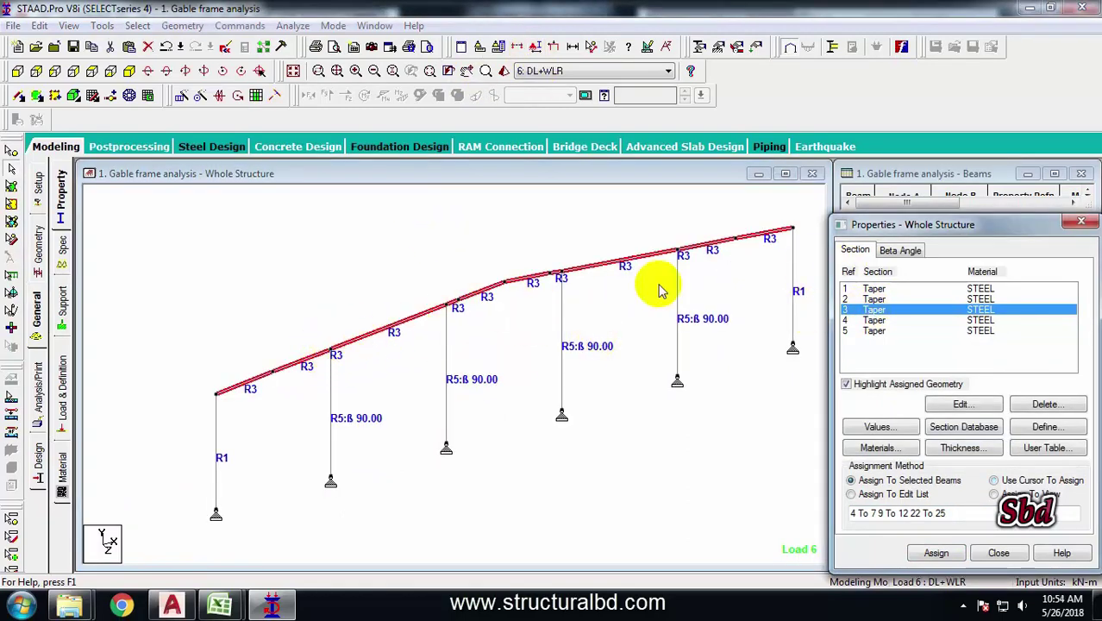
Step: Check the two R1 corner columns at the ends of the gable frame by selecting each of them
{"action": "middle_click_drag", "start_coordinate": [254, 435], "coordinate": [273, 401]}
{"action": "left_click", "coordinate": [236, 401]}
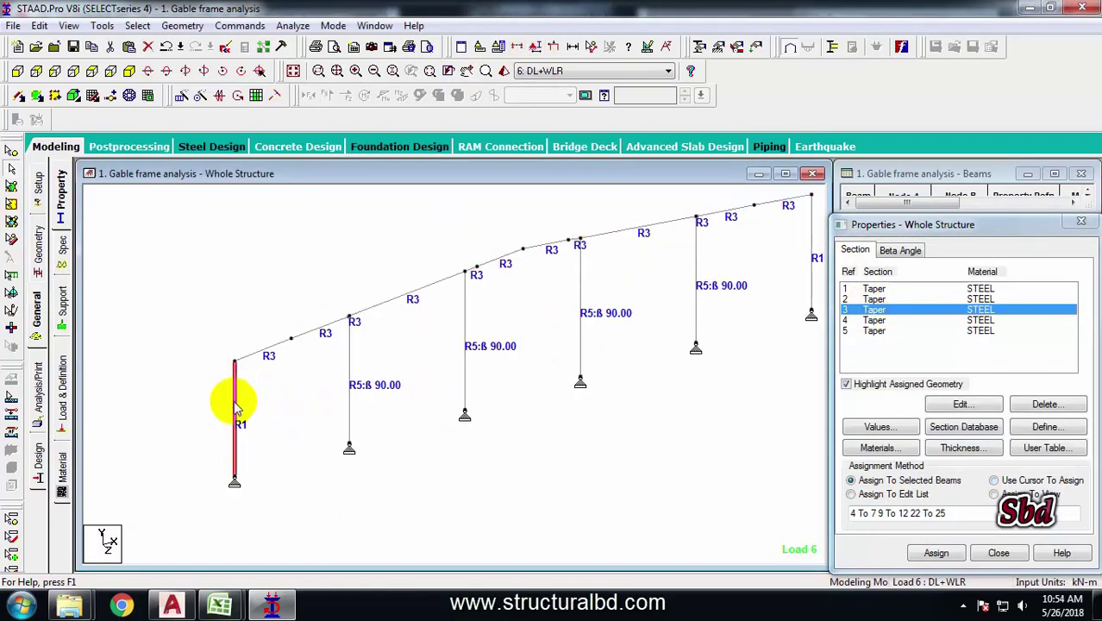
{"action": "middle_click_drag", "start_coordinate": [810, 285], "coordinate": [713, 325]}
{"action": "left_click", "coordinate": [673, 276]}
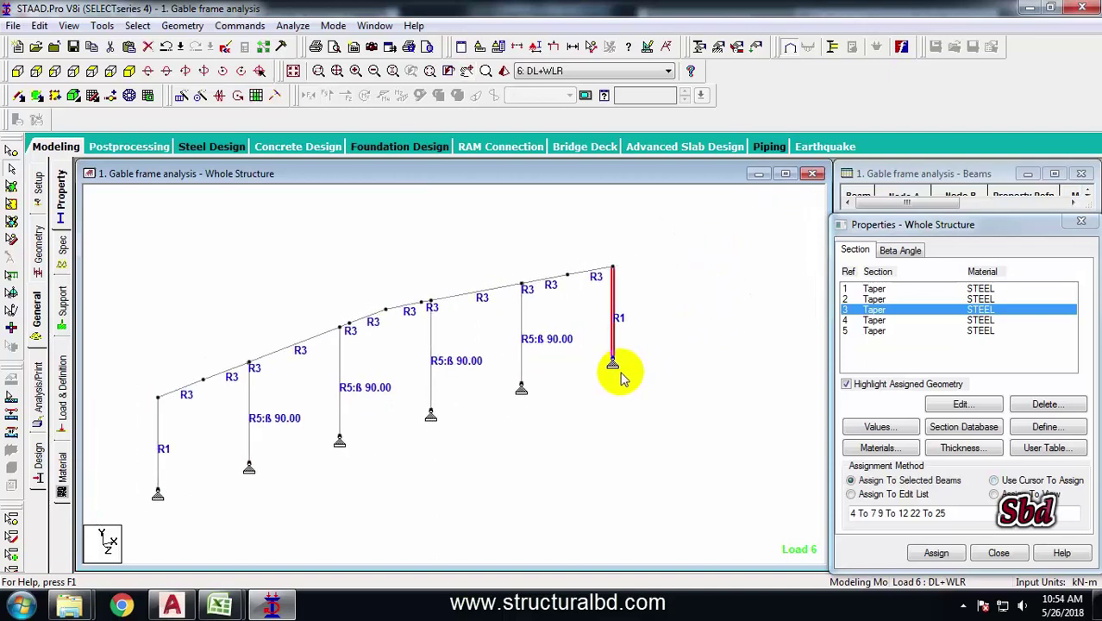
{"action": "scroll", "coordinate": [672, 322], "scroll_direction": "down", "scroll_amount": 1}
{"action": "middle_click_drag", "start_coordinate": [619, 306], "coordinate": [641, 310]}
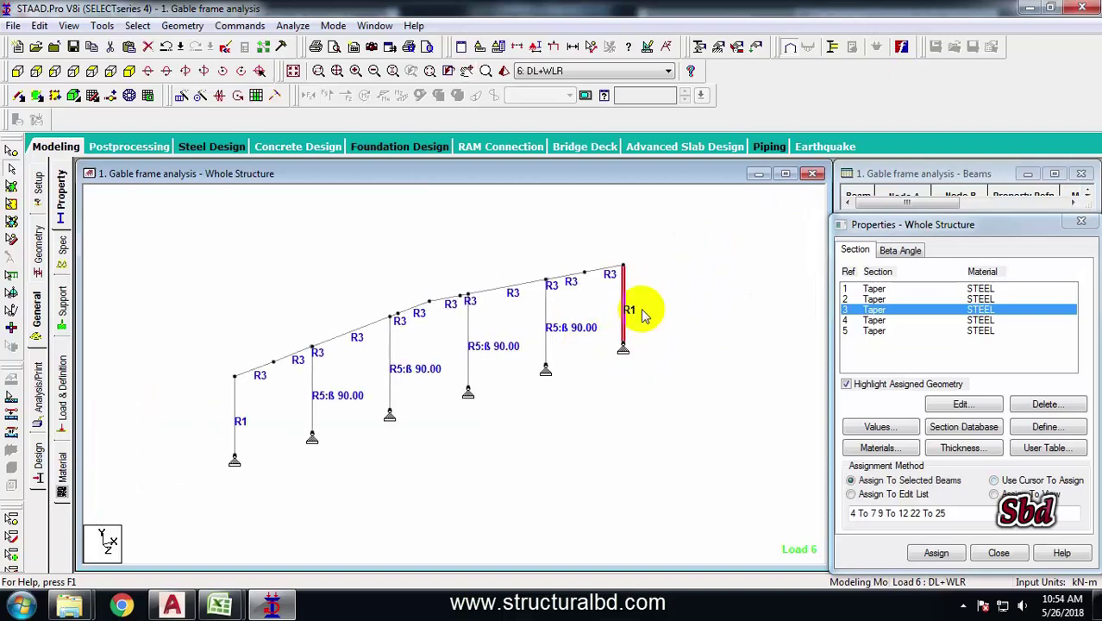
{"action": "left_click", "coordinate": [706, 283]}
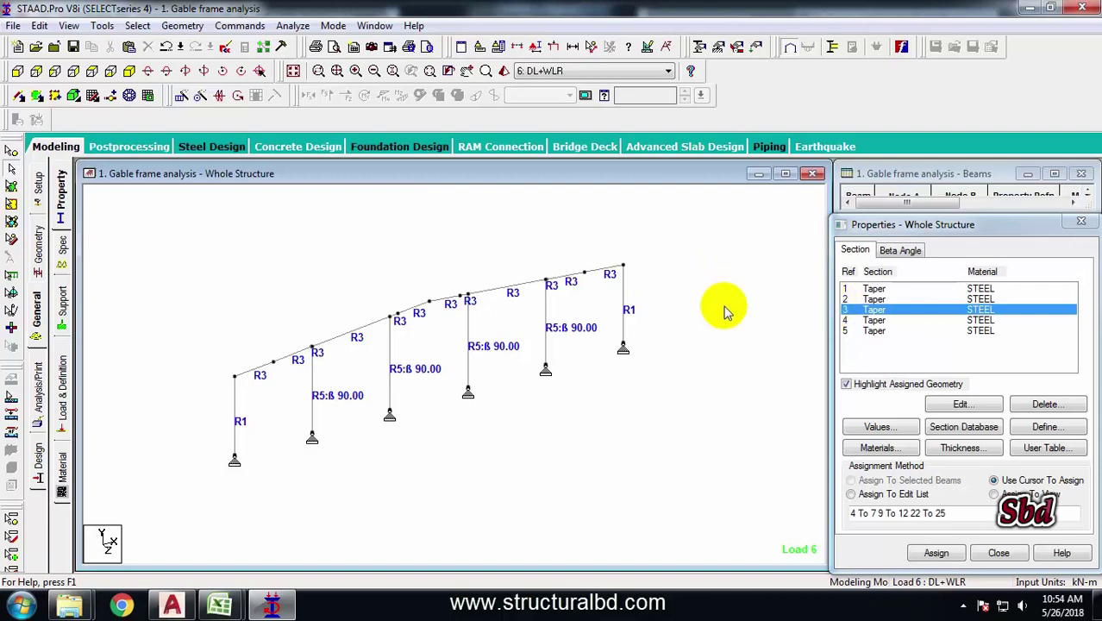
Step: Inspect the intermediate columns and the joint where the first one meets the rafter
{"action": "middle_click_drag", "start_coordinate": [593, 357], "coordinate": [605, 351]}
{"action": "scroll", "coordinate": [504, 378], "scroll_direction": "down", "scroll_amount": 2}
{"action": "middle_click_drag", "start_coordinate": [505, 378], "coordinate": [533, 370]}
{"action": "scroll", "coordinate": [462, 357], "scroll_direction": "up", "scroll_amount": 3}
{"action": "middle_click_drag", "start_coordinate": [366, 391], "coordinate": [410, 382]}
{"action": "key", "text": "Left"}
{"action": "key", "text": "Left"}
{"action": "key", "text": "Left"}
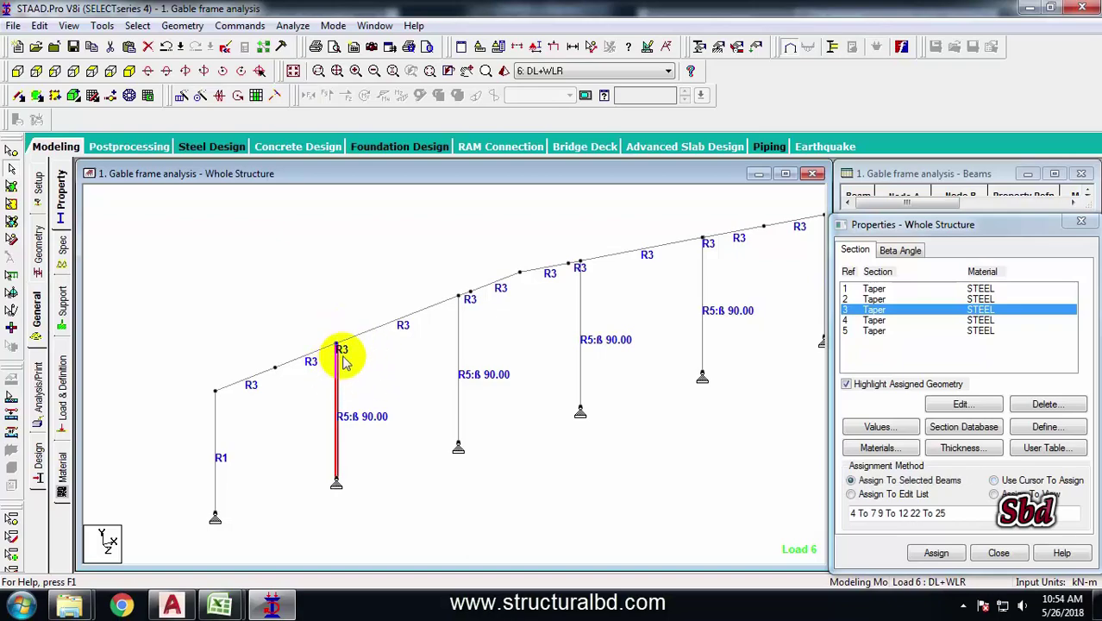
Step: Examine the bolted connections between the intermediate columns and the rafter in the AutoCAD section, and return to the STAAD.Pro model
{"action": "left_click", "coordinate": [171, 603]}
{"action": "scroll", "coordinate": [405, 345], "scroll_direction": "down", "scroll_amount": 4}
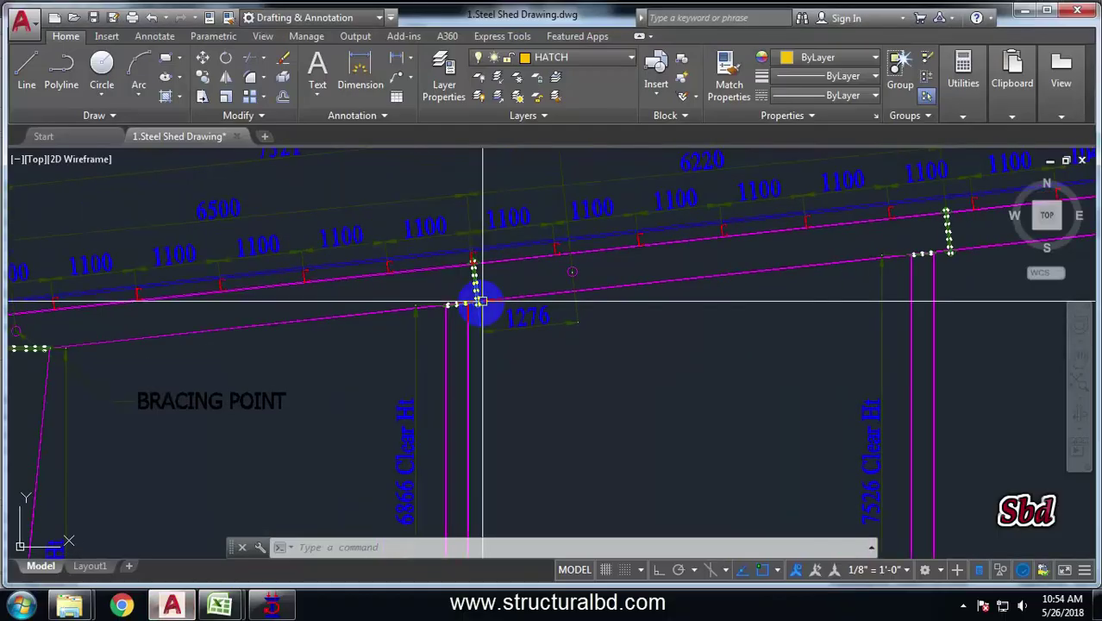
{"action": "scroll", "coordinate": [384, 340], "scroll_direction": "up", "scroll_amount": 6}
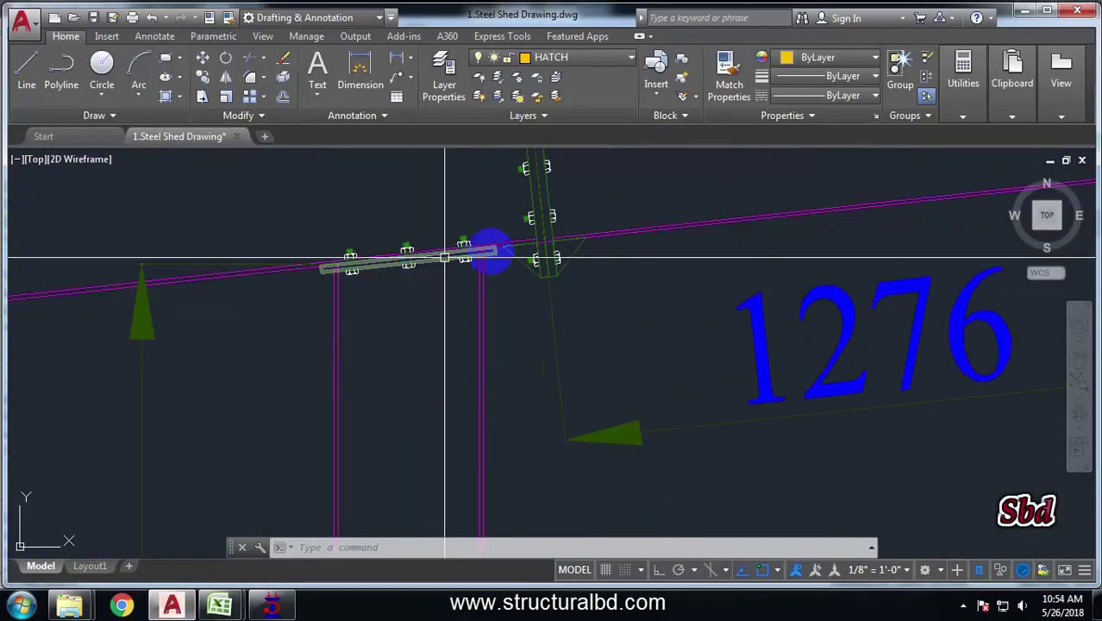
{"action": "scroll", "coordinate": [400, 256], "scroll_direction": "down", "scroll_amount": 5}
{"action": "scroll", "coordinate": [388, 271], "scroll_direction": "up", "scroll_amount": 6}
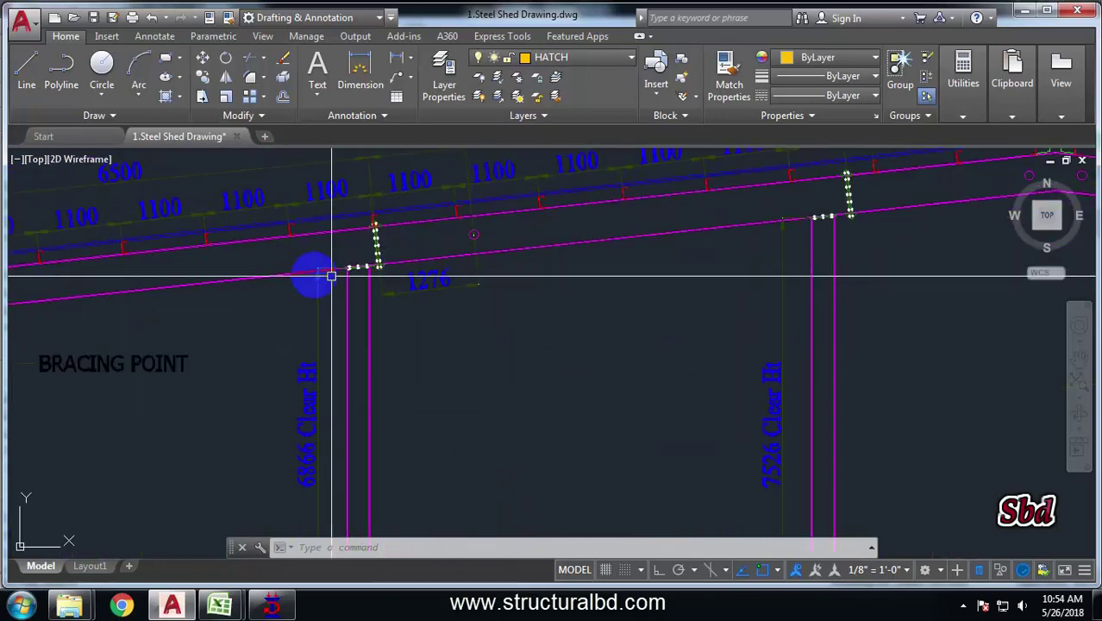
{"action": "scroll", "coordinate": [405, 276], "scroll_direction": "down", "scroll_amount": 5}
{"action": "scroll", "coordinate": [362, 271], "scroll_direction": "up", "scroll_amount": 6}
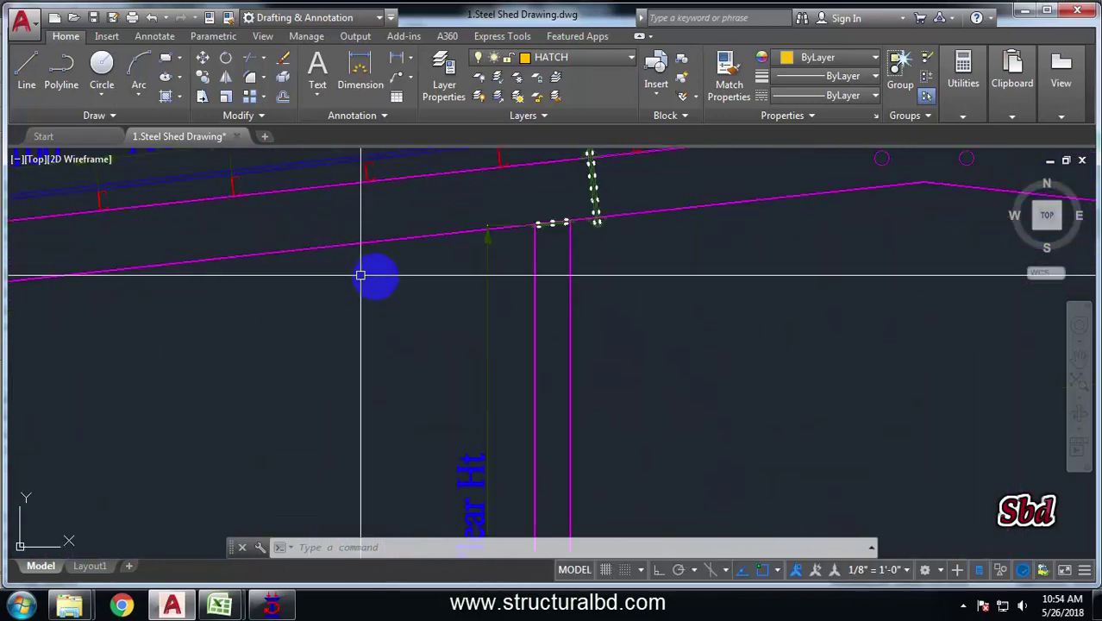
{"action": "scroll", "coordinate": [509, 246], "scroll_direction": "down", "scroll_amount": 6}
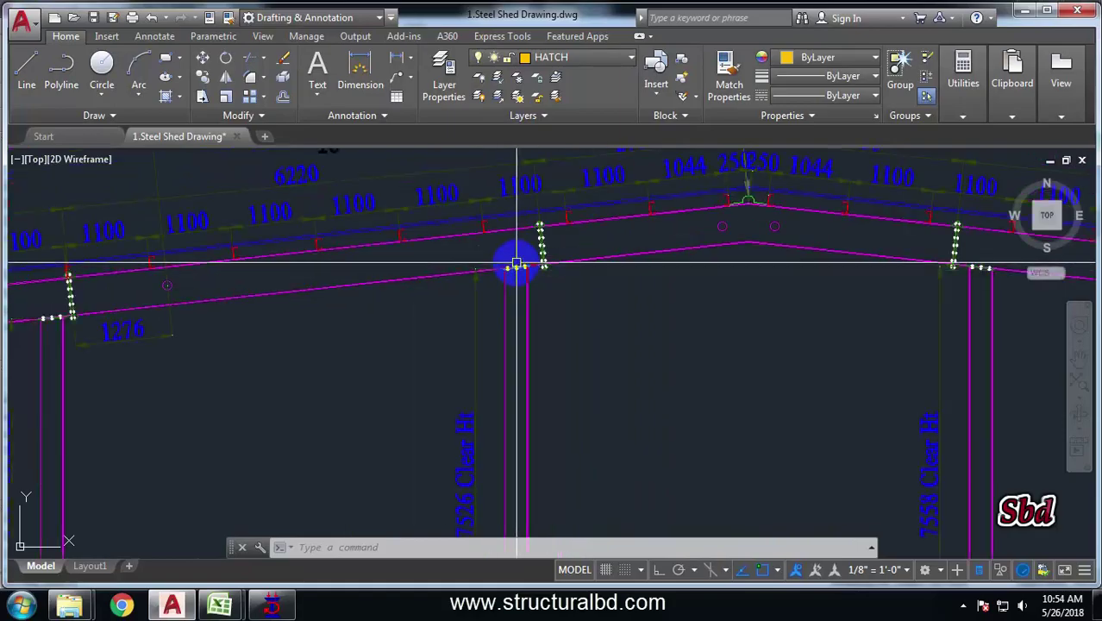
{"action": "left_click", "coordinate": [272, 603]}
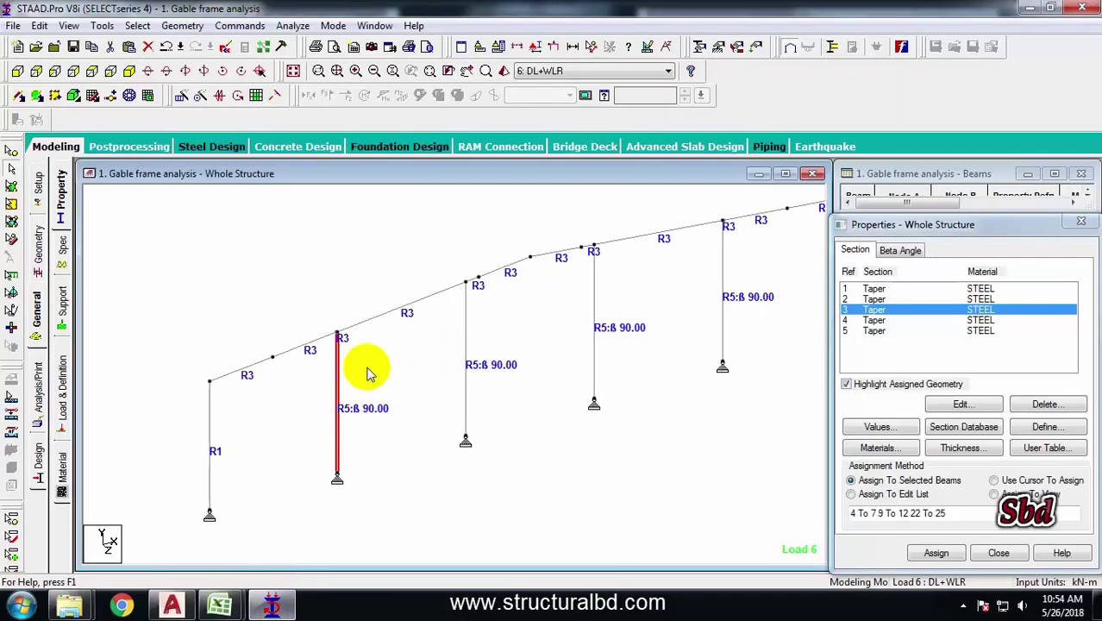
Step: Add a partial moment release at the end of the first intermediate column with MP set to .99
{"action": "double_click", "coordinate": [338, 367]}
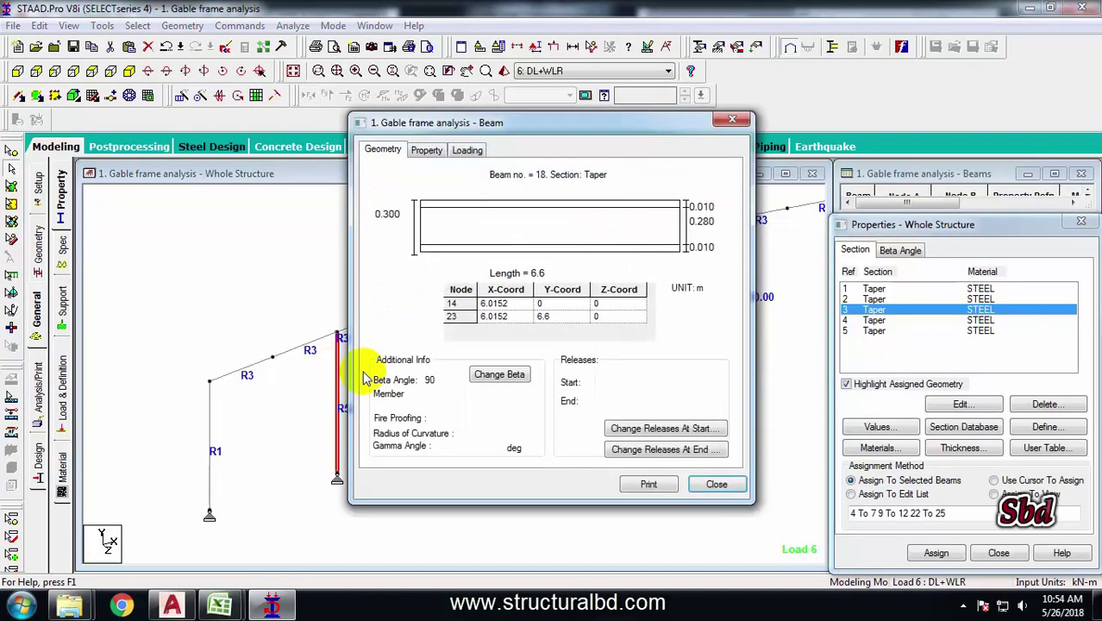
{"action": "left_click", "coordinate": [672, 450]}
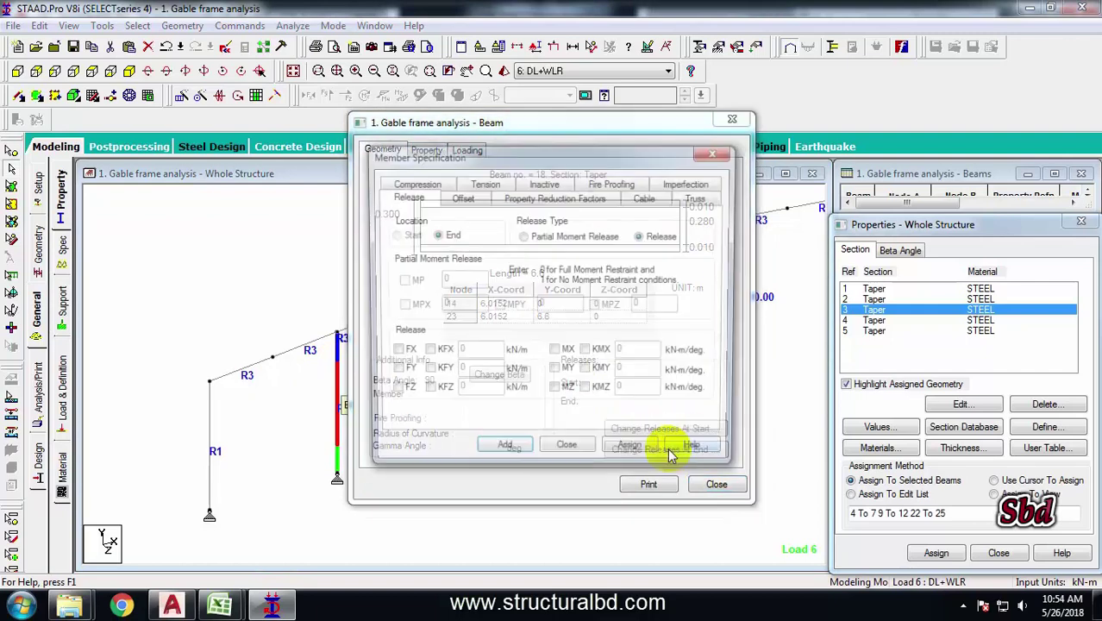
{"action": "left_click", "coordinate": [523, 237]}
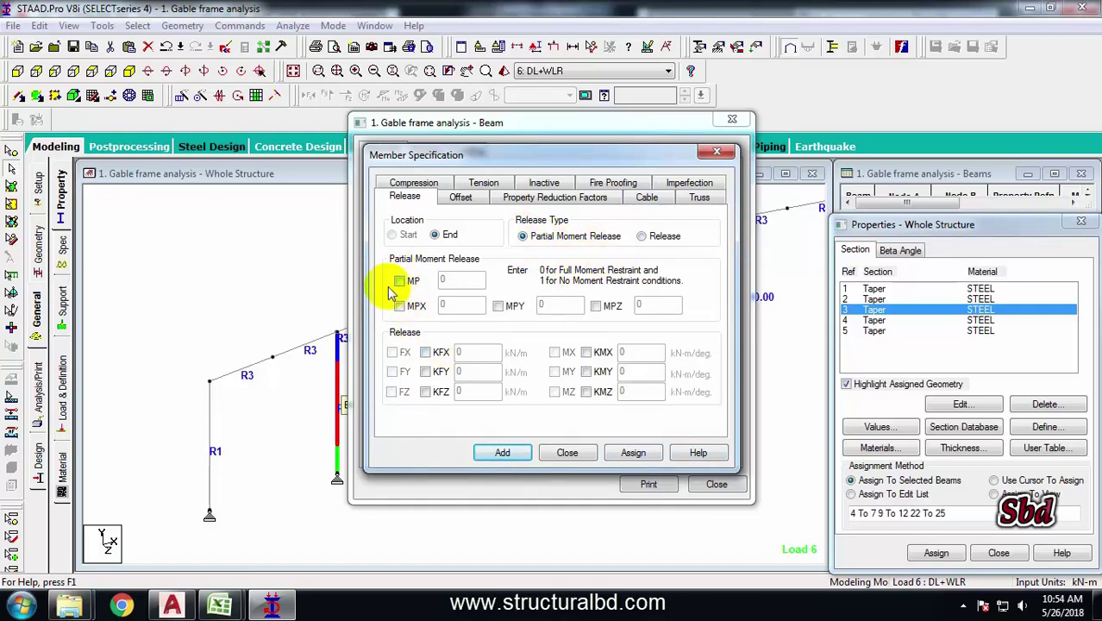
{"action": "left_click_drag", "start_coordinate": [461, 279], "coordinate": [376, 281]}
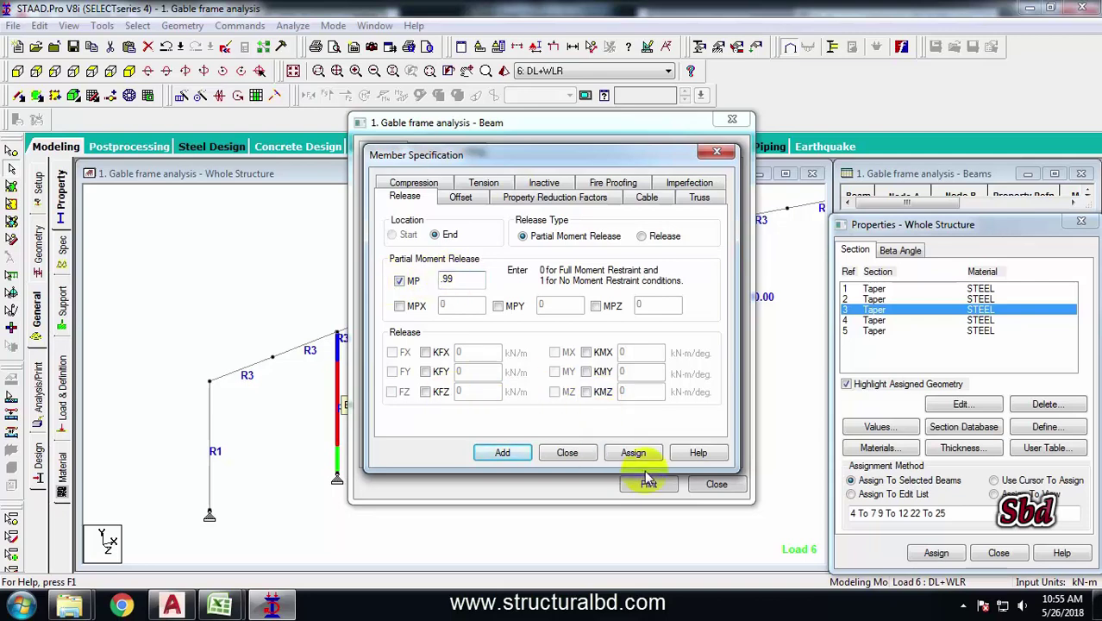
{"action": "left_click", "coordinate": [503, 451]}
{"action": "left_click", "coordinate": [568, 451]}
{"action": "left_click", "coordinate": [710, 484]}
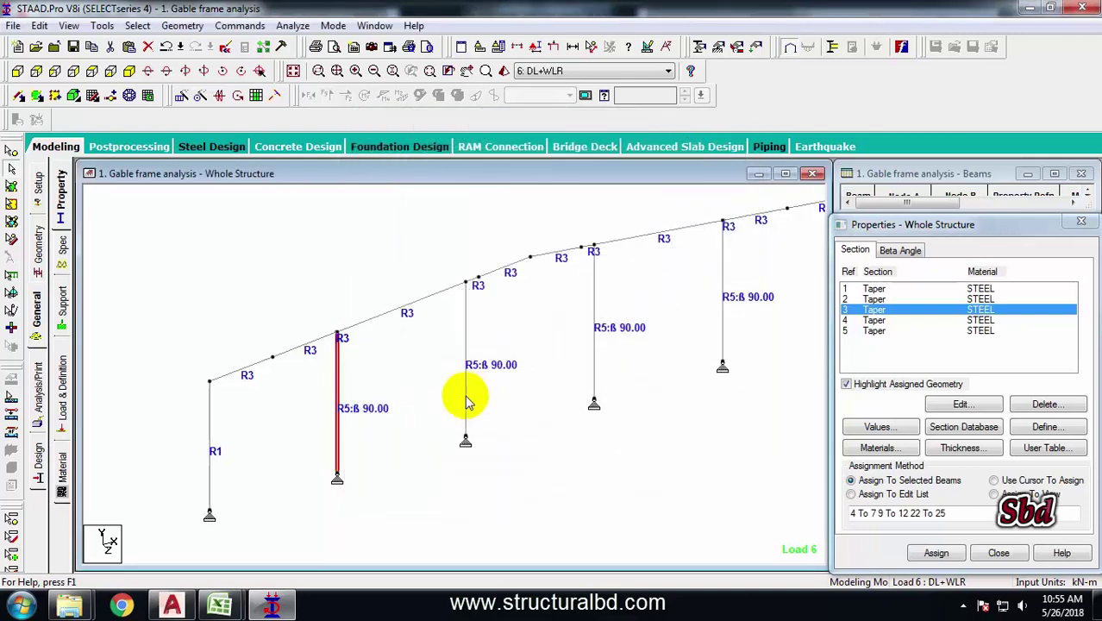
Step: Inspect the release symbol at the top of the first intermediate column
{"action": "left_click", "coordinate": [433, 377]}
{"action": "scroll", "coordinate": [327, 349], "scroll_direction": "up", "scroll_amount": 4}
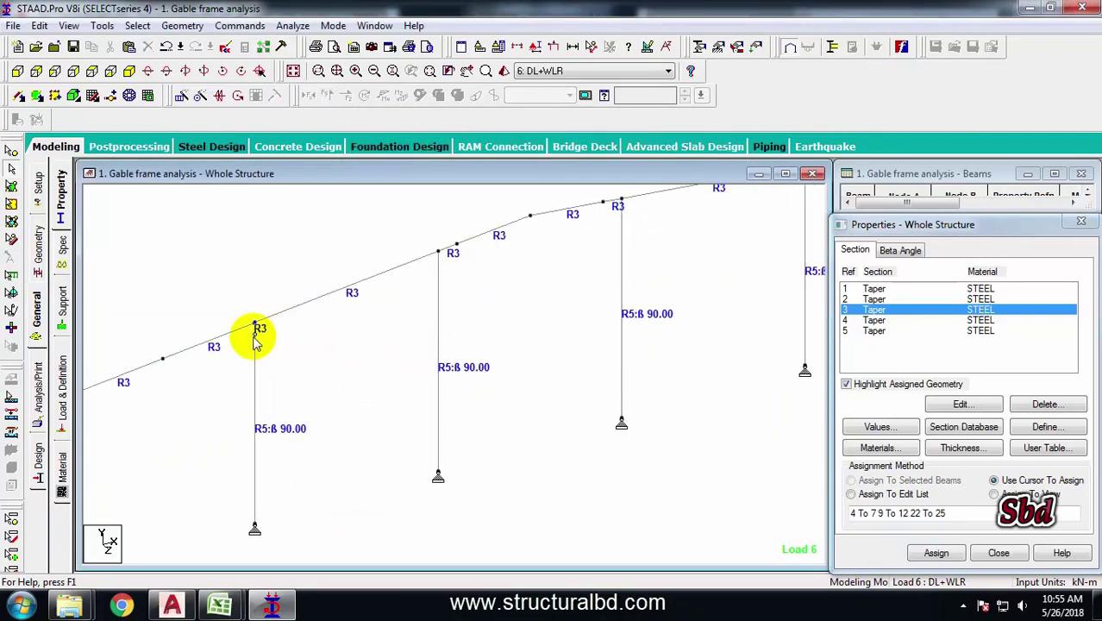
{"action": "scroll", "coordinate": [253, 336], "scroll_direction": "up", "scroll_amount": 1}
{"action": "left_click", "coordinate": [381, 343]}
{"action": "left_click", "coordinate": [401, 348]}
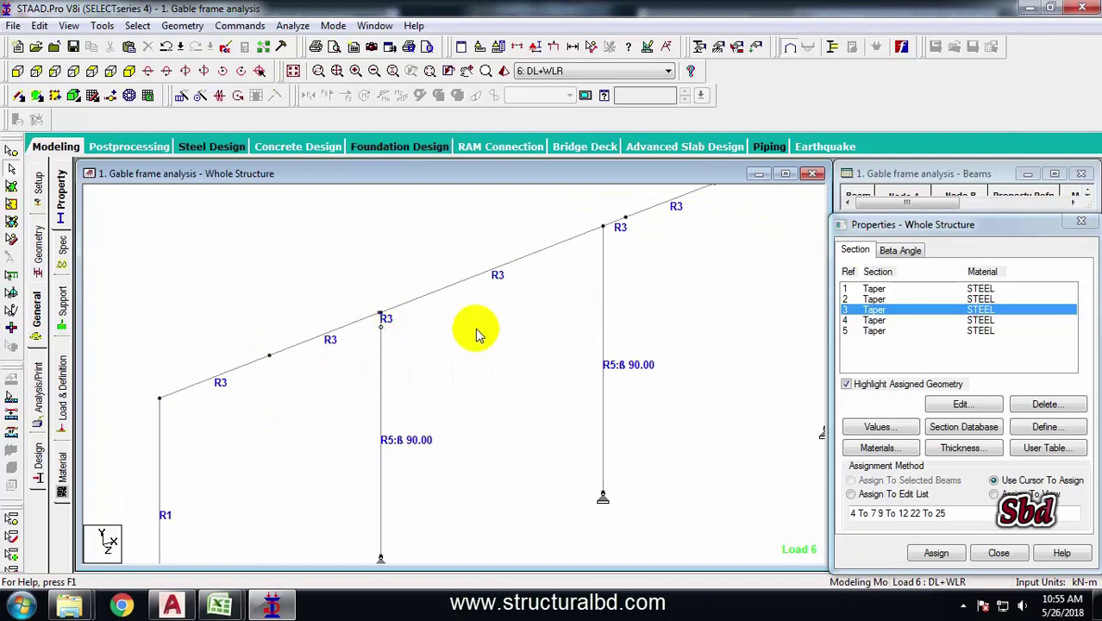
{"action": "scroll", "coordinate": [474, 336], "scroll_direction": "down", "scroll_amount": 1}
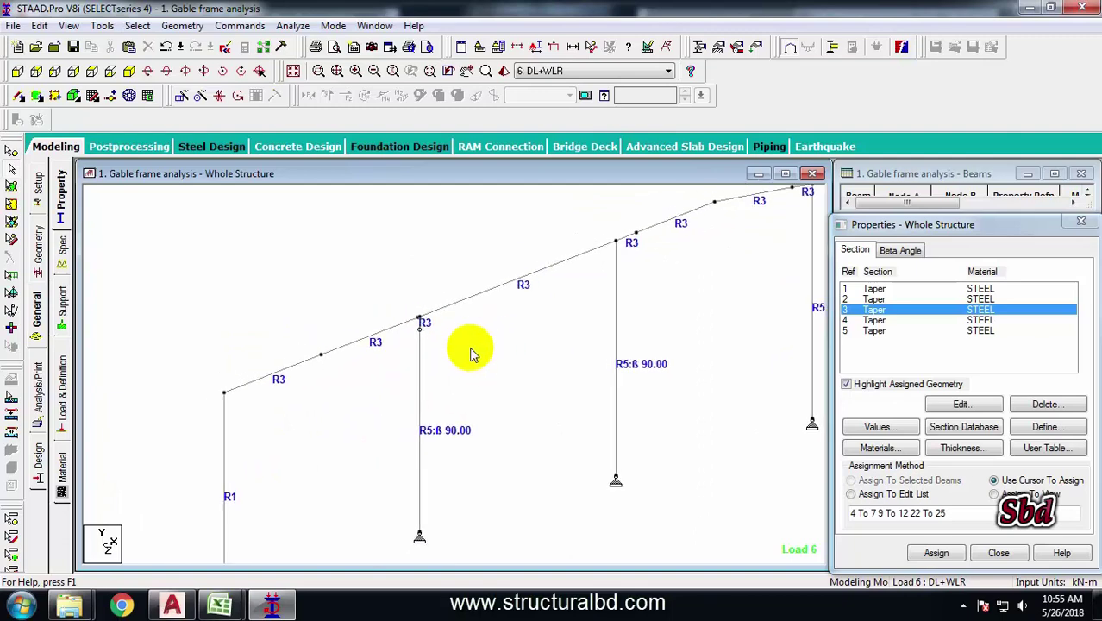
Step: Assign the END MP 0.99 release to the three remaining intermediate columns, accepting the auto-save
{"action": "left_click", "coordinate": [64, 250]}
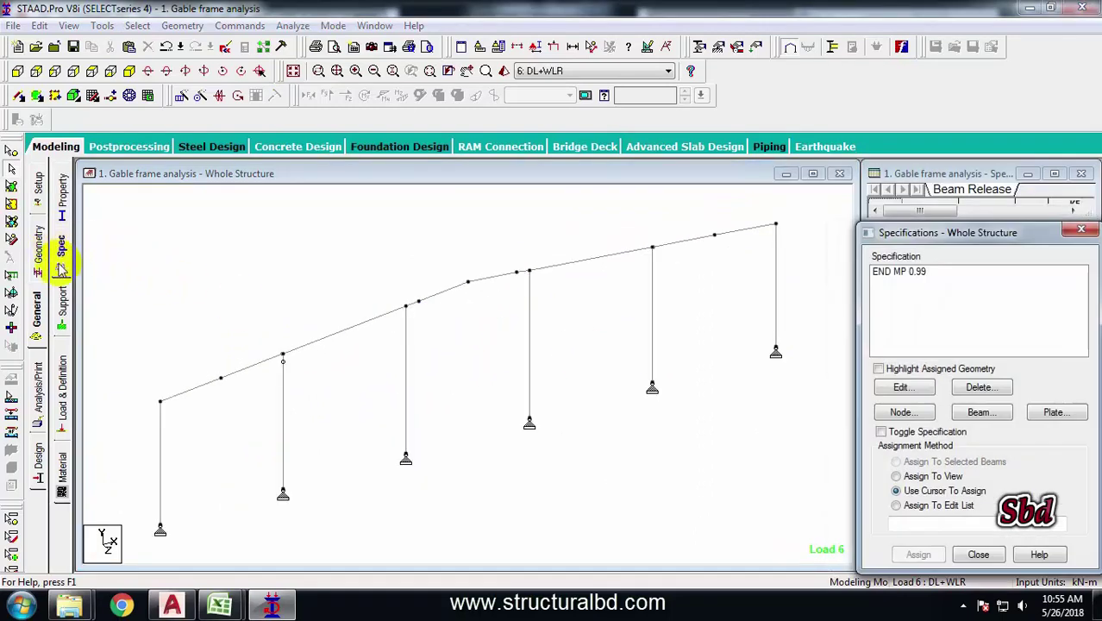
{"action": "left_click", "coordinate": [406, 336]}
{"action": "left_click", "coordinate": [529, 308]}
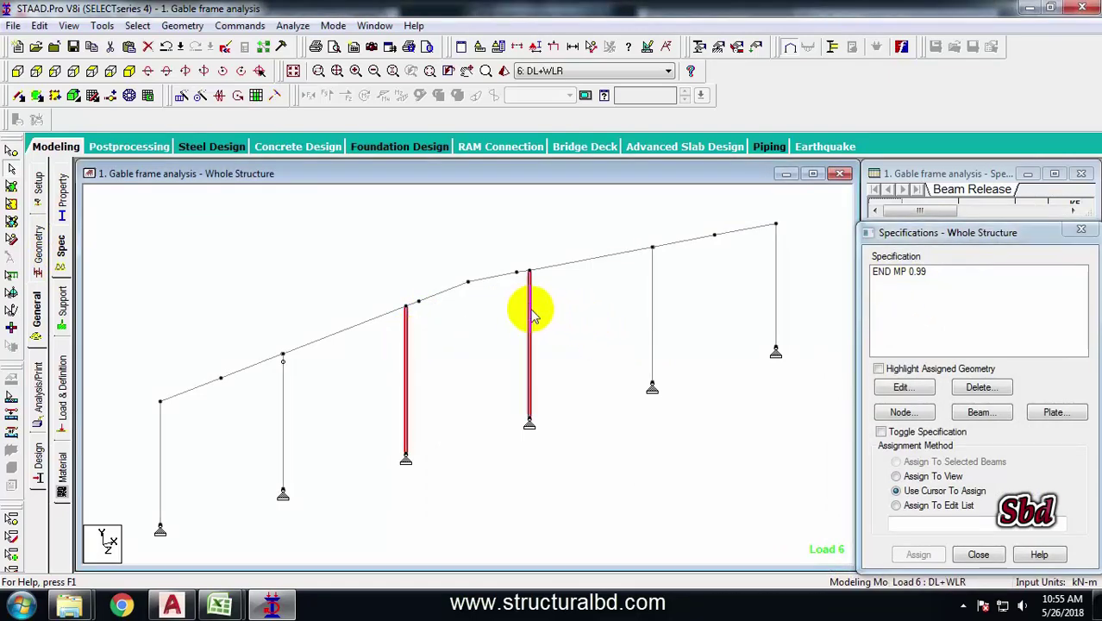
{"action": "left_click", "coordinate": [653, 300]}
{"action": "left_click", "coordinate": [900, 271]}
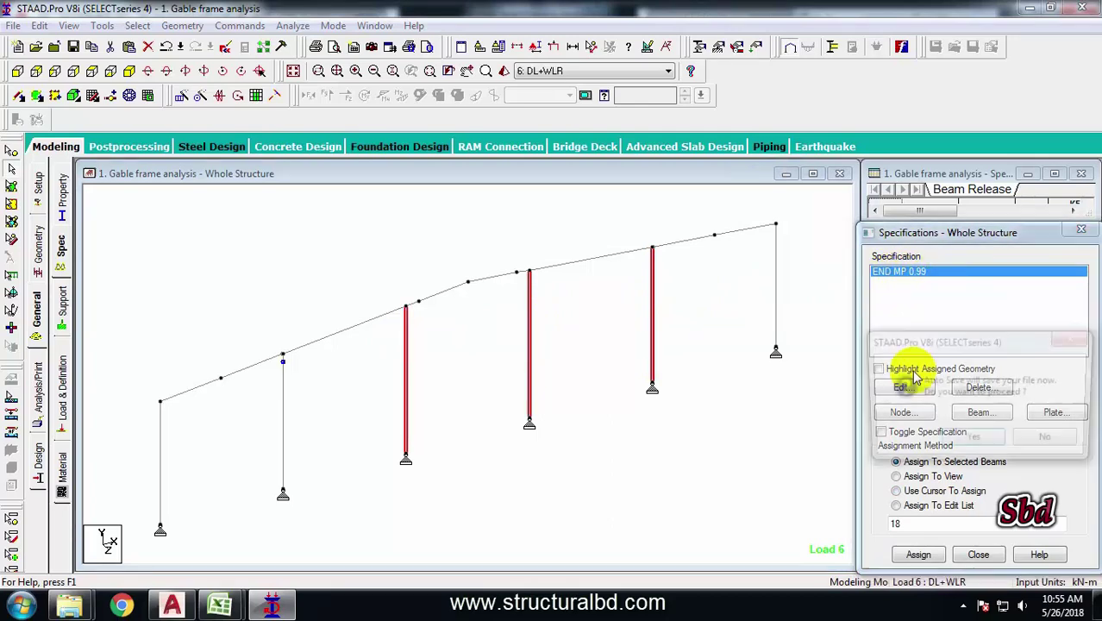
{"action": "left_click", "coordinate": [972, 441]}
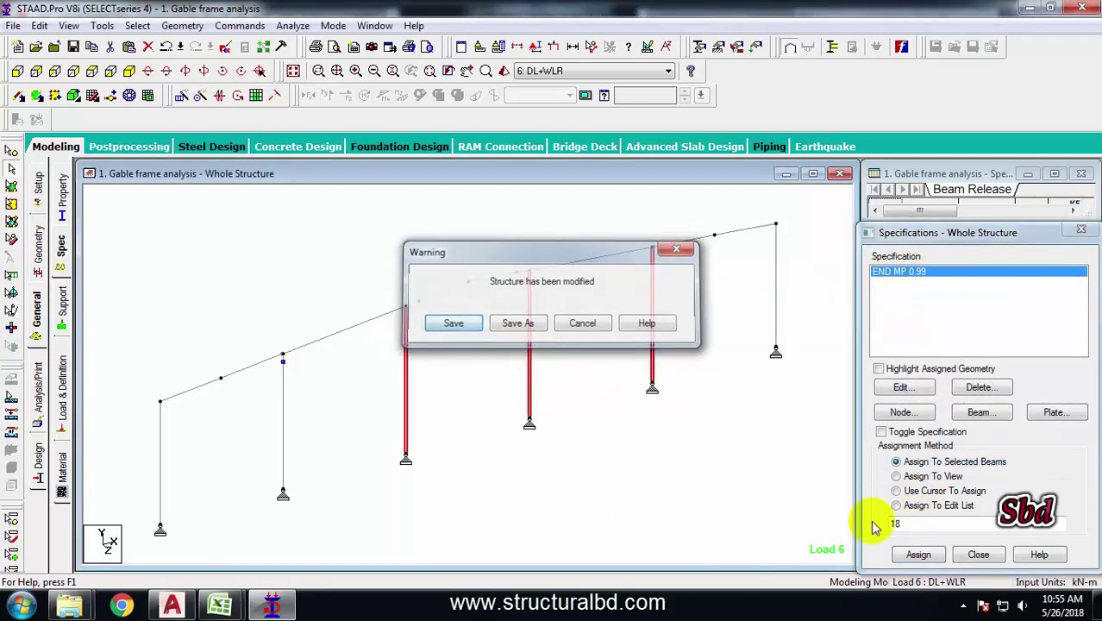
{"action": "left_click", "coordinate": [917, 555]}
{"action": "left_click", "coordinate": [977, 443]}
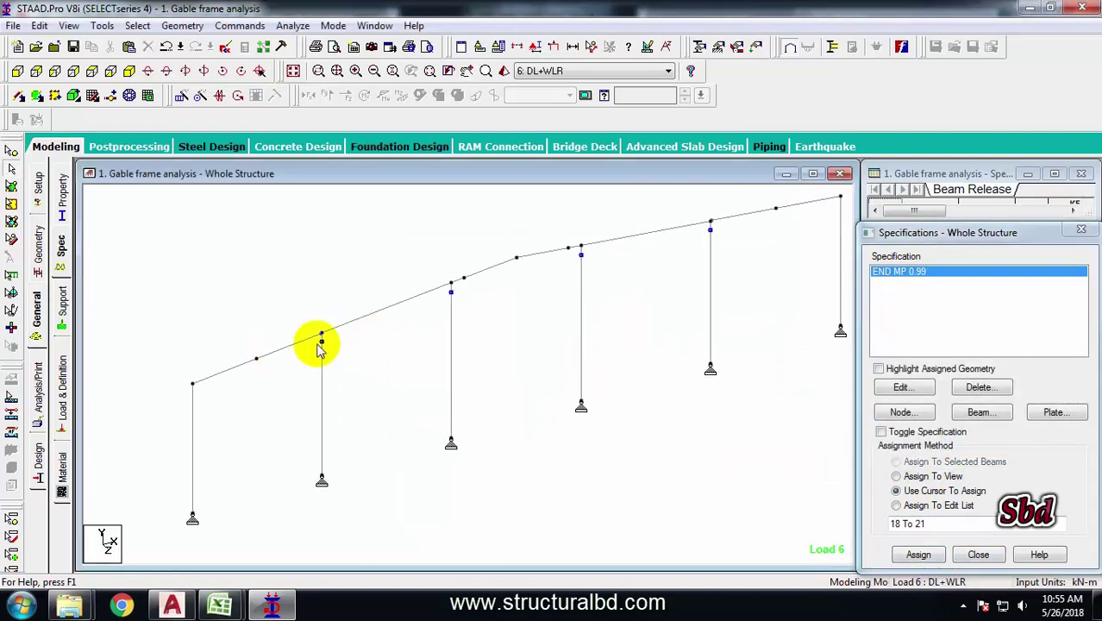
Step: Review the released column tops, compare the frame with the sections in the AutoCAD drawing, and return to the STAAD.Pro model
{"action": "middle_click_drag", "start_coordinate": [564, 279], "coordinate": [485, 281]}
{"action": "scroll", "coordinate": [485, 281], "scroll_direction": "down", "scroll_amount": 2}
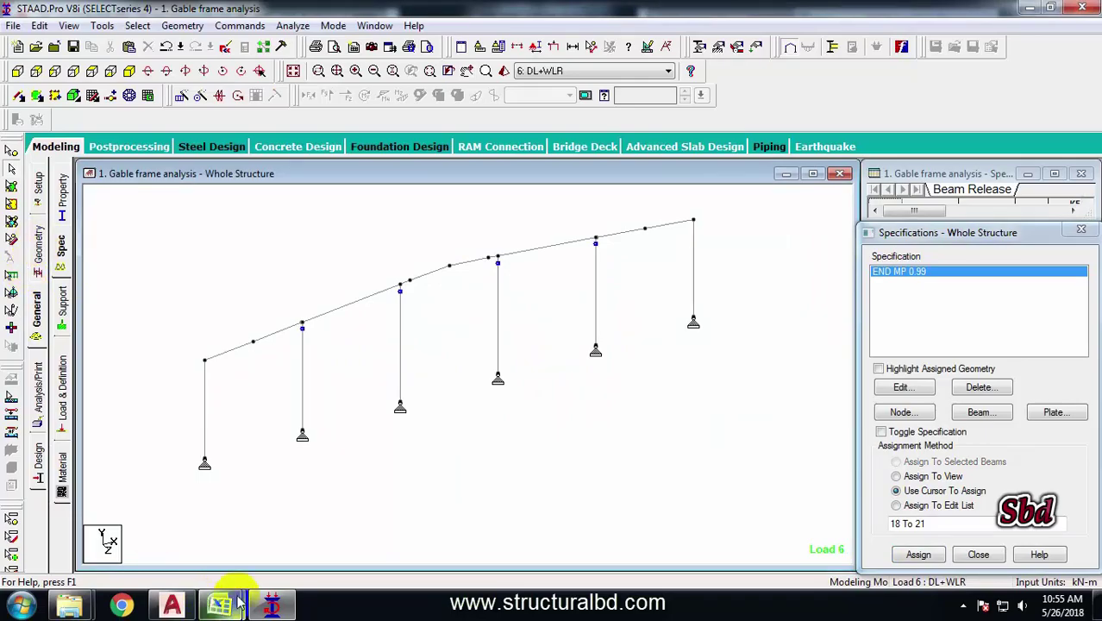
{"action": "left_click", "coordinate": [269, 606]}
{"action": "scroll", "coordinate": [418, 362], "scroll_direction": "down", "scroll_amount": 4}
{"action": "scroll", "coordinate": [431, 297], "scroll_direction": "up", "scroll_amount": 8}
{"action": "scroll", "coordinate": [453, 319], "scroll_direction": "down", "scroll_amount": 3}
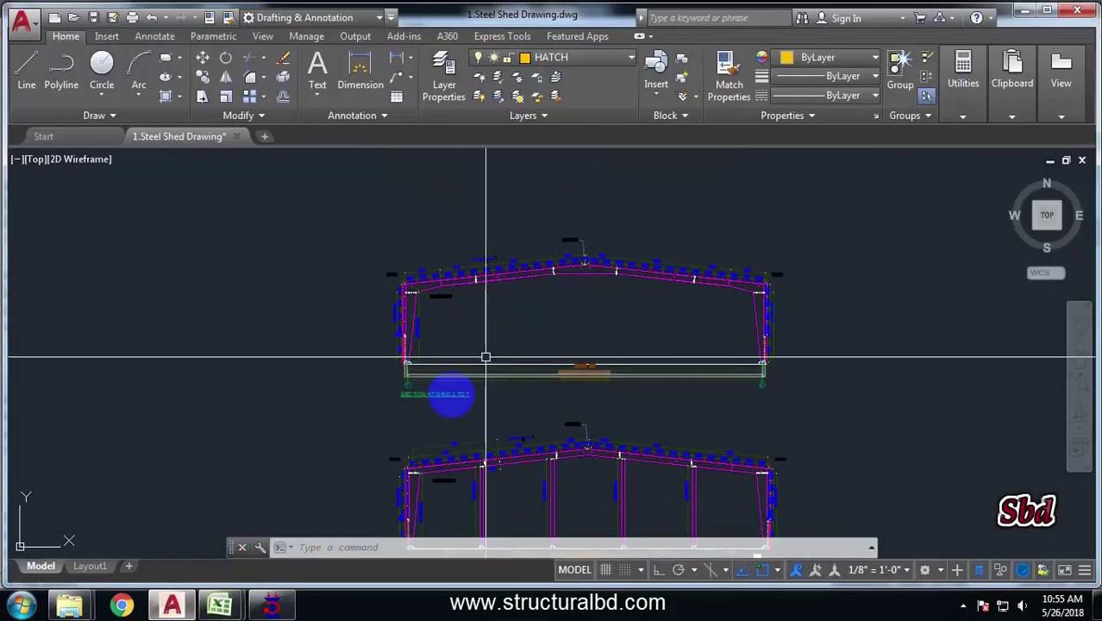
{"action": "left_click", "coordinate": [210, 608]}
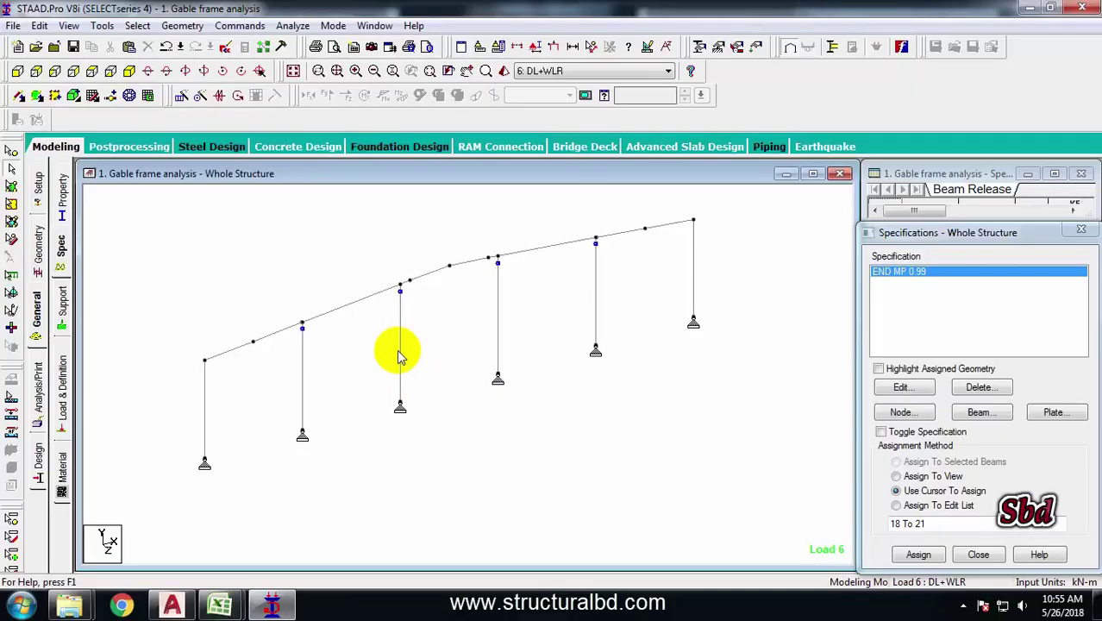
{"action": "scroll", "coordinate": [398, 350], "scroll_direction": "down", "scroll_amount": 2}
{"action": "middle_click_drag", "start_coordinate": [386, 423], "coordinate": [381, 416]}
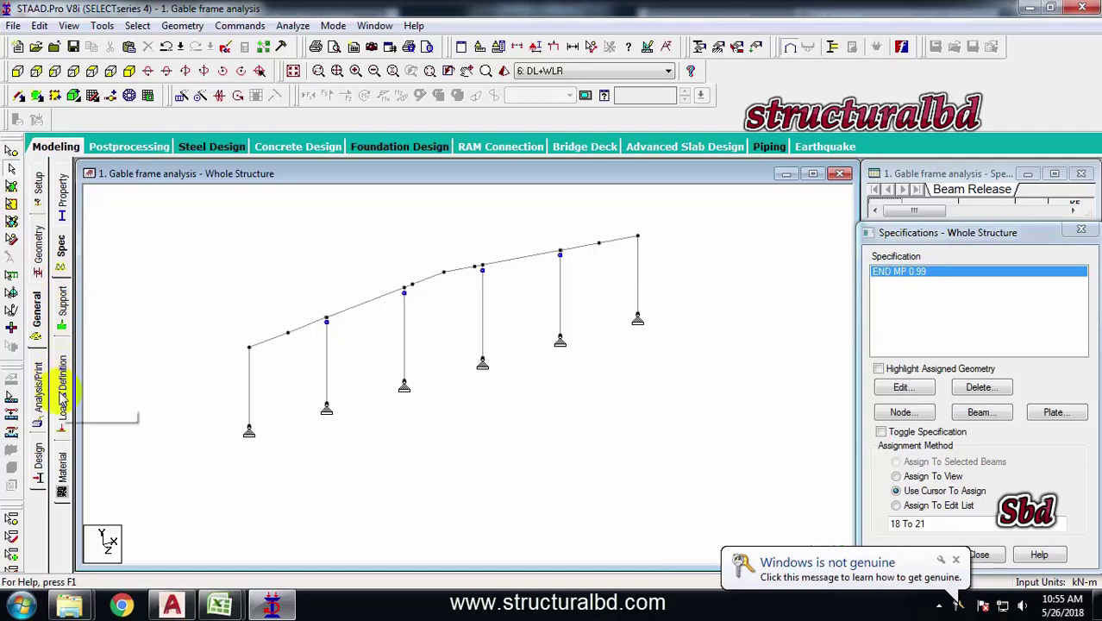
Step: Assign the SELFWEIGHT Y -1 load of the DL case to all members in the view
{"action": "left_click", "coordinate": [62, 390]}
{"action": "left_click", "coordinate": [844, 200]}
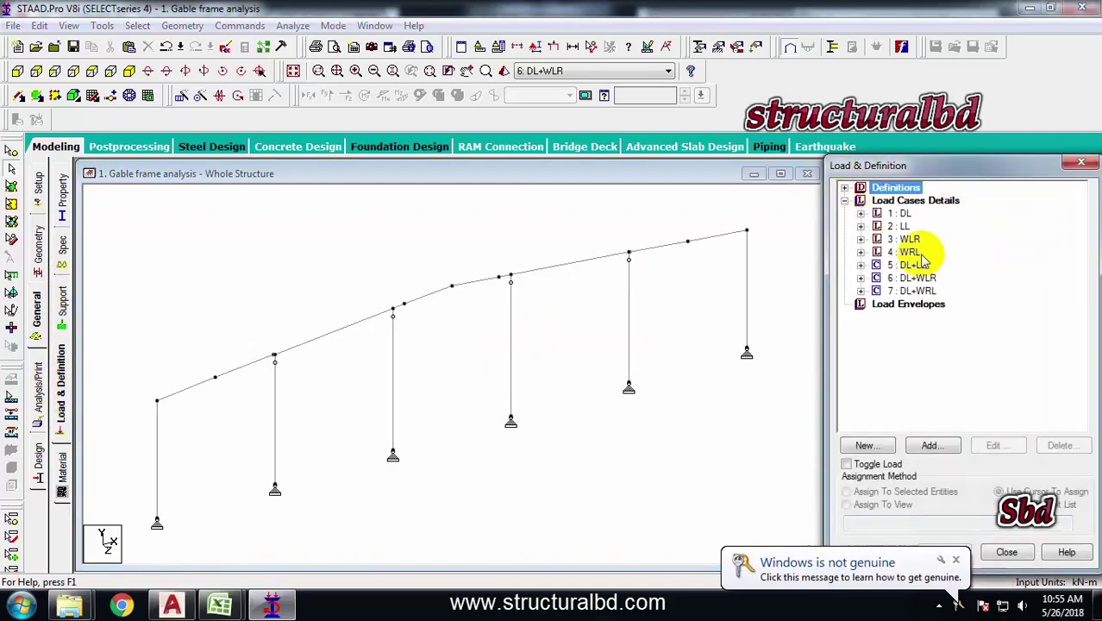
{"action": "left_click", "coordinate": [860, 213]}
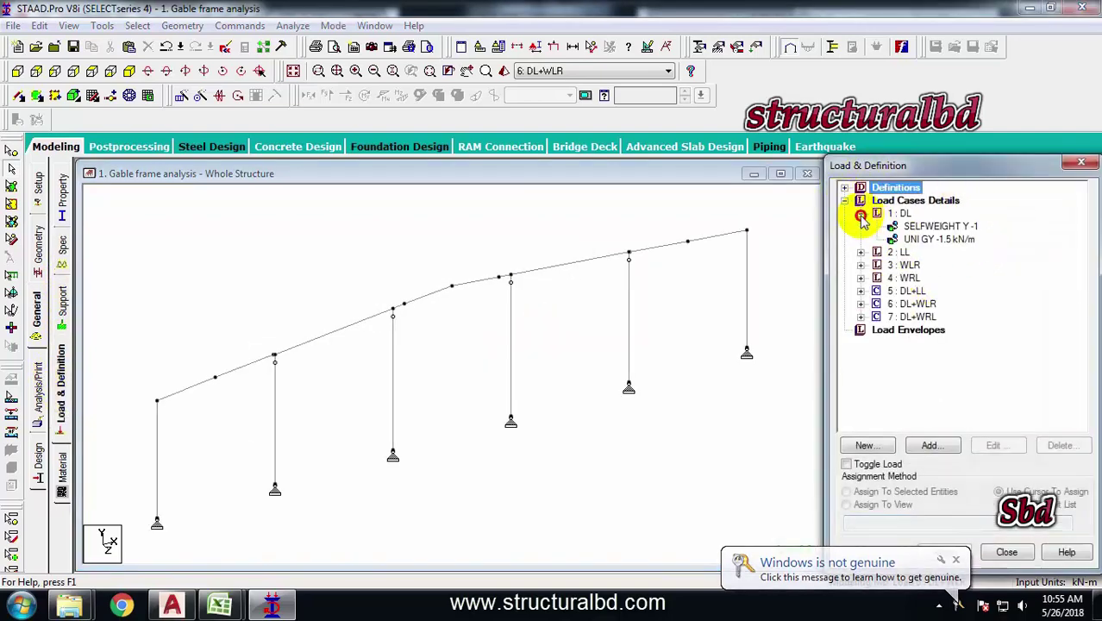
{"action": "left_click", "coordinate": [931, 239]}
{"action": "left_click", "coordinate": [915, 226]}
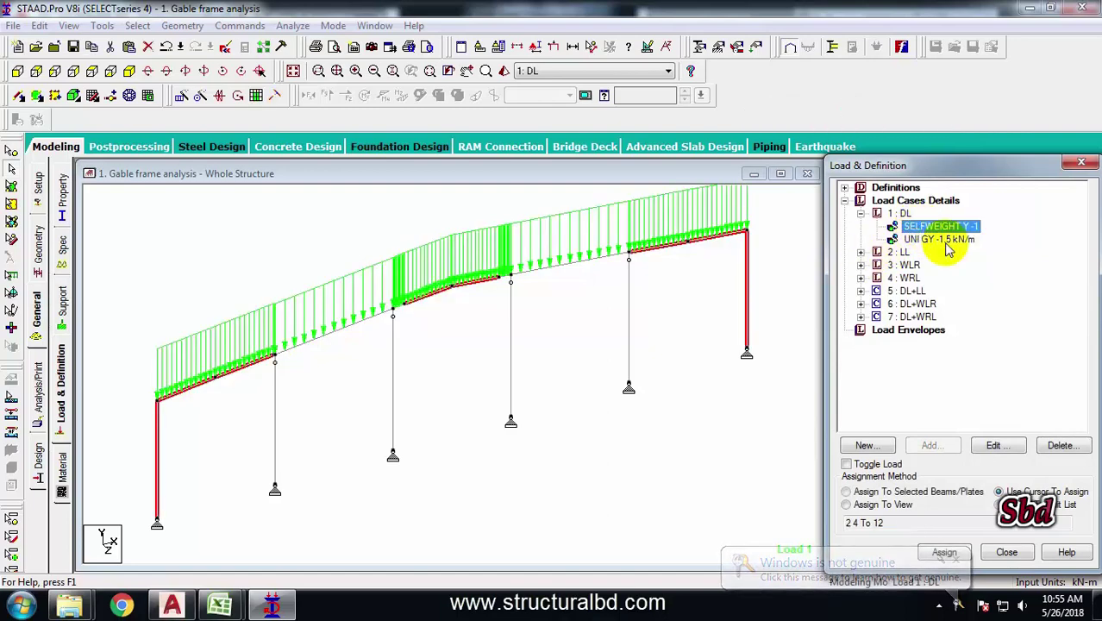
{"action": "middle_click_drag", "start_coordinate": [739, 338], "coordinate": [721, 316]}
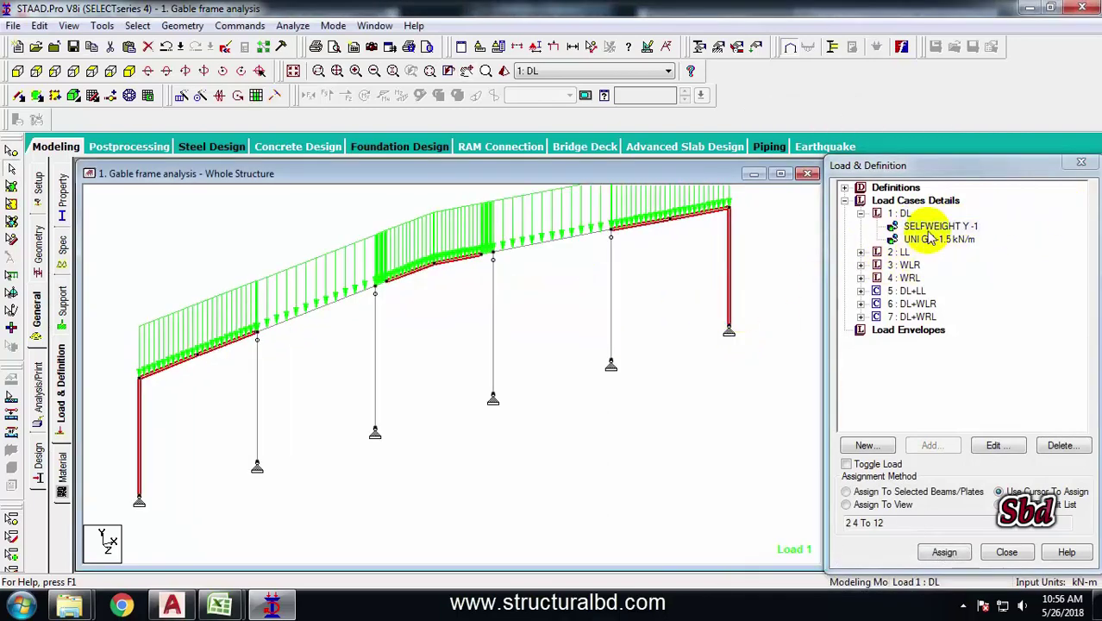
{"action": "scroll", "coordinate": [512, 297], "scroll_direction": "down", "scroll_amount": 1}
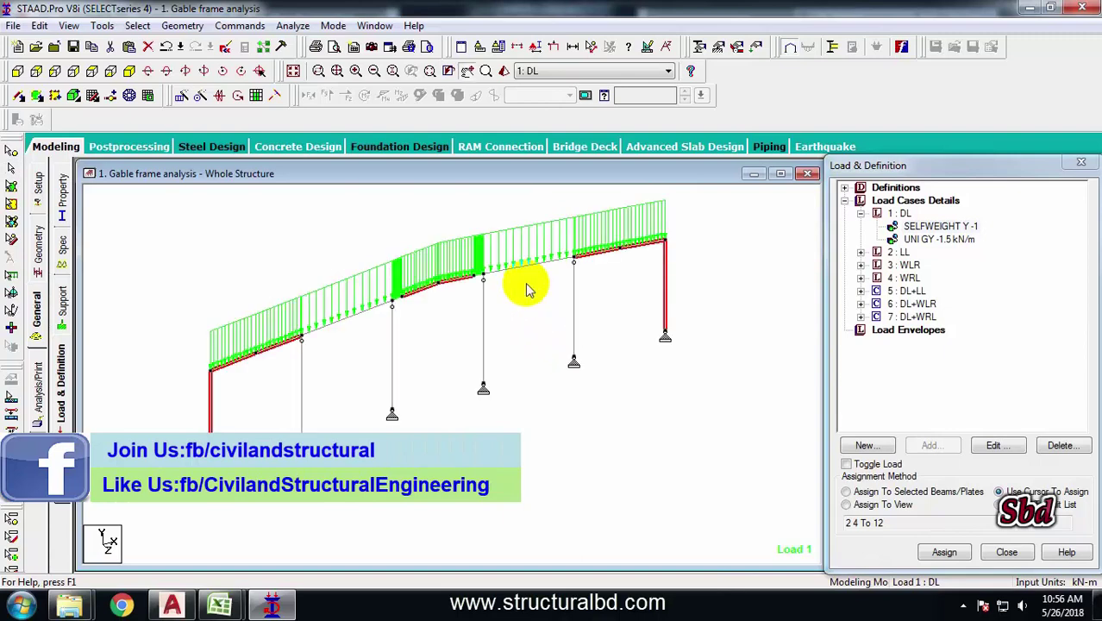
{"action": "left_click", "coordinate": [915, 229]}
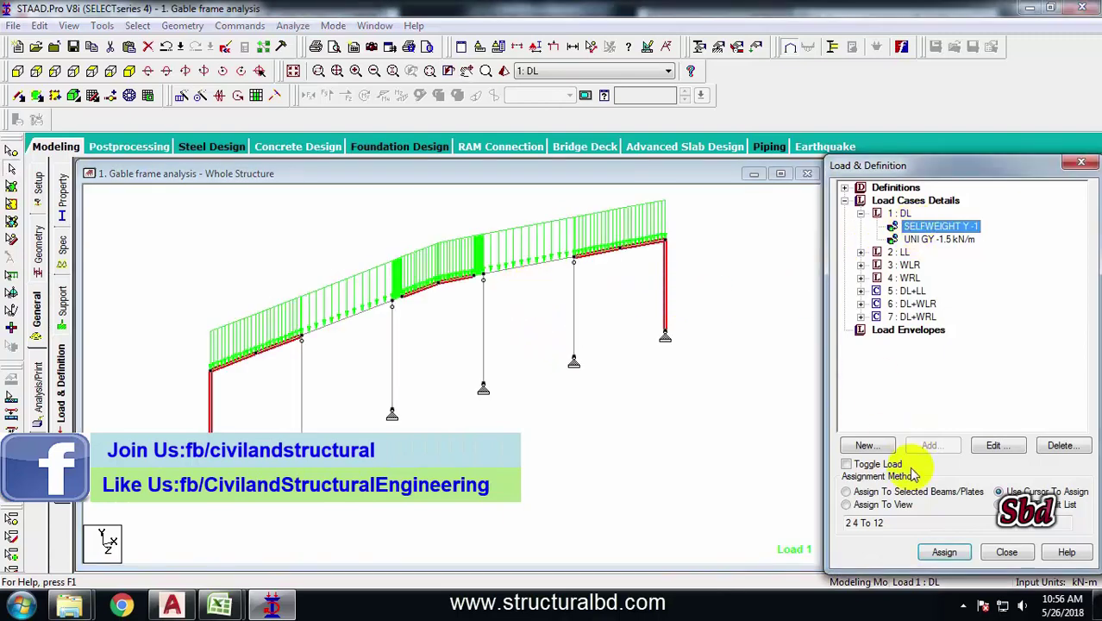
{"action": "left_click", "coordinate": [870, 504]}
{"action": "left_click", "coordinate": [948, 551]}
{"action": "left_click", "coordinate": [978, 406]}
{"action": "left_click", "coordinate": [923, 228]}
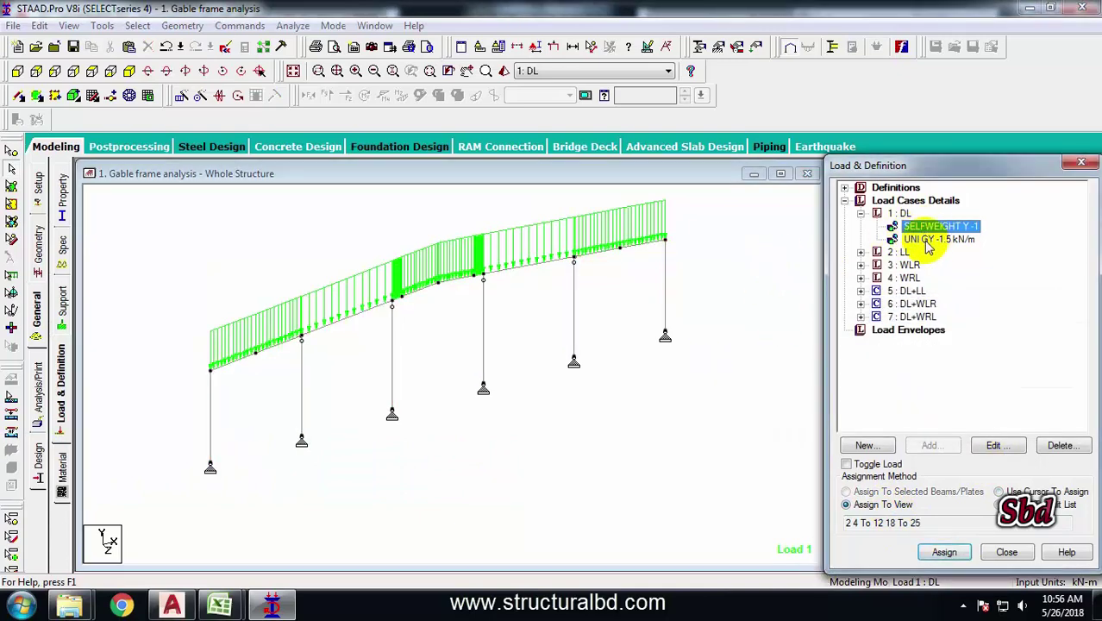
Step: Set the uniform GY load of the DL case on the rafters to -0.75 kN/m
{"action": "left_click", "coordinate": [928, 242]}
{"action": "double_click", "coordinate": [932, 241]}
{"action": "left_click", "coordinate": [491, 227]}
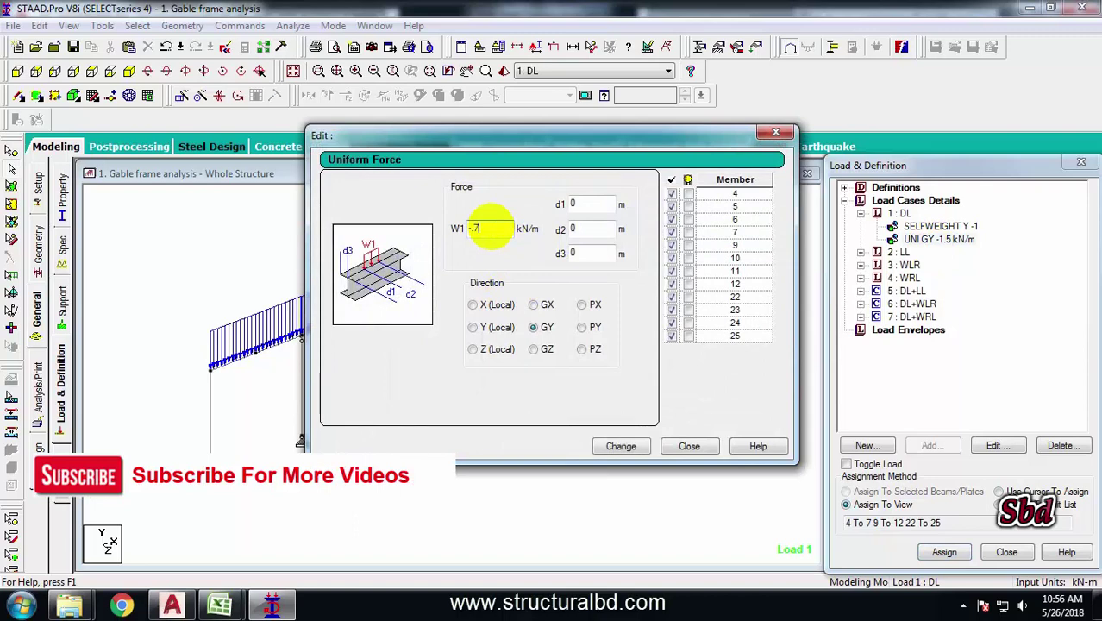
{"action": "type", "text": ".75"}
{"action": "left_click", "coordinate": [618, 446]}
{"action": "left_click", "coordinate": [690, 446]}
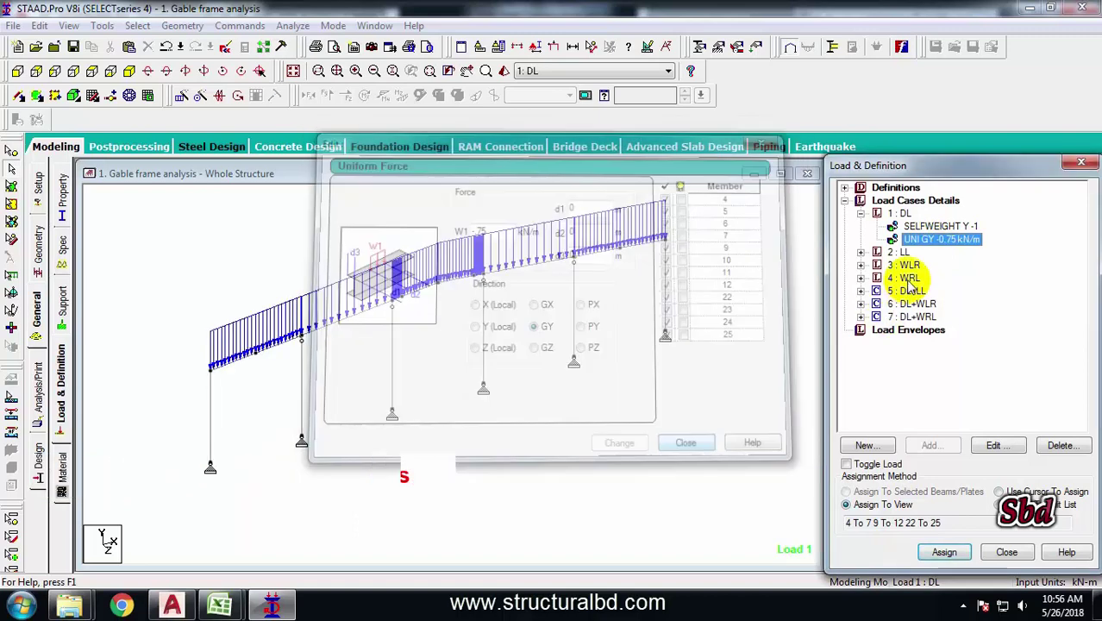
Step: Set the uniform GY load of the LL case on the rafters to -1.875 kN/m
{"action": "left_click", "coordinate": [859, 253]}
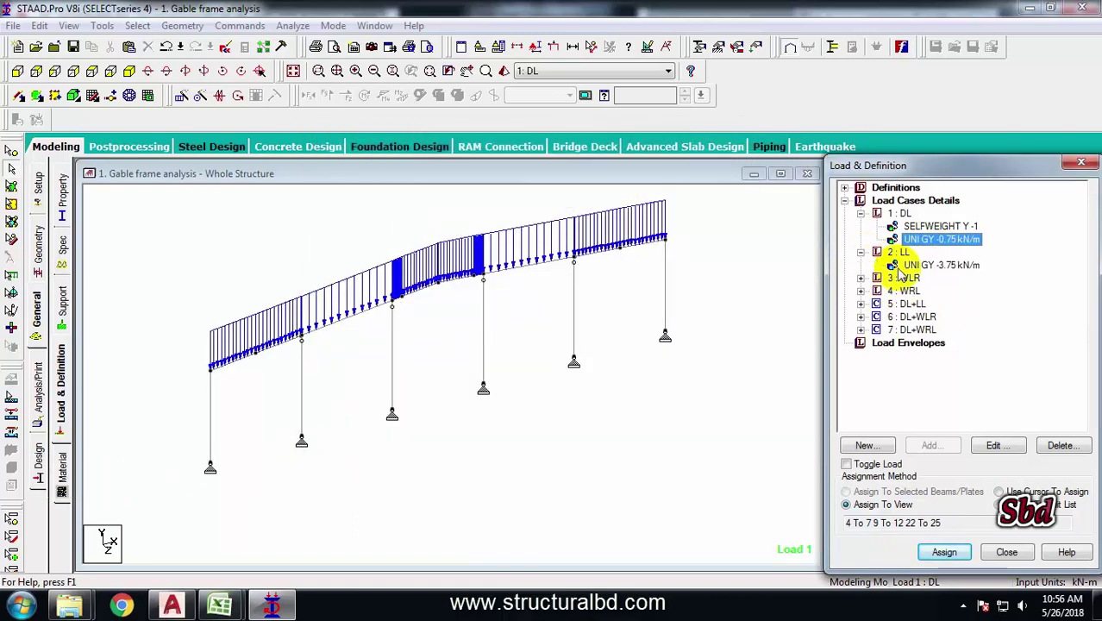
{"action": "double_click", "coordinate": [939, 265]}
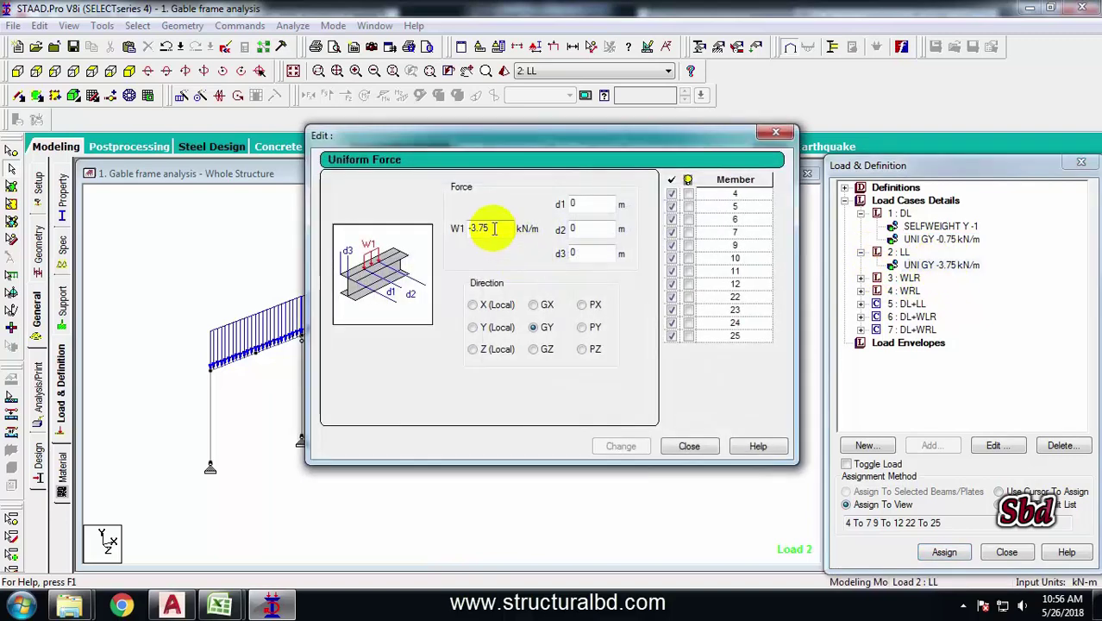
{"action": "double_click", "coordinate": [493, 227]}
{"action": "key", "text": "BackSpace"}
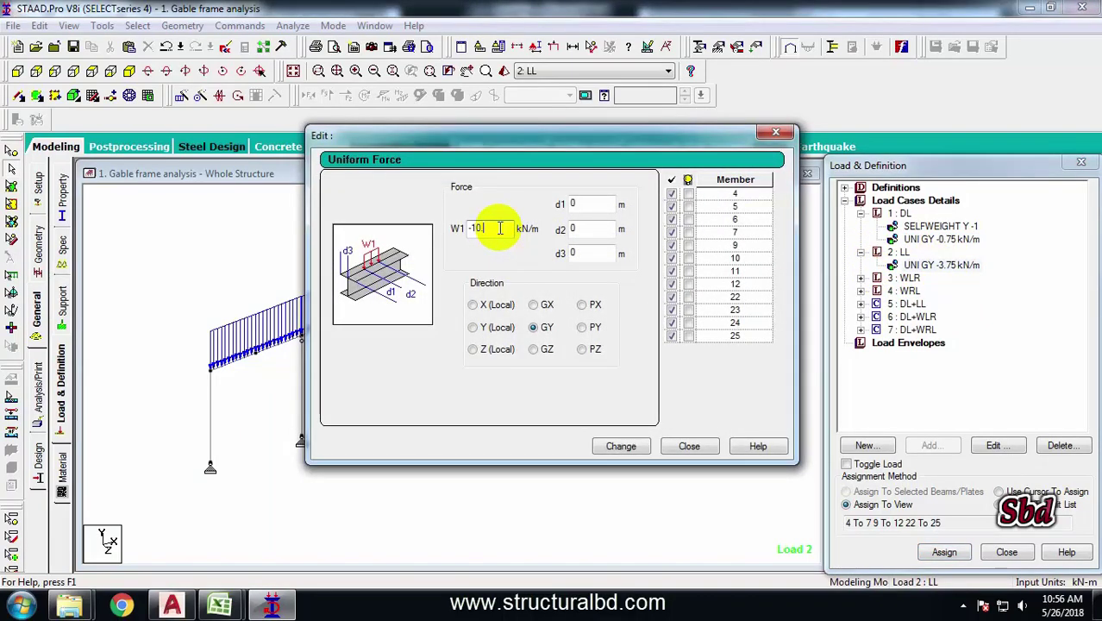
{"action": "left_click", "coordinate": [620, 445]}
{"action": "left_click", "coordinate": [687, 445]}
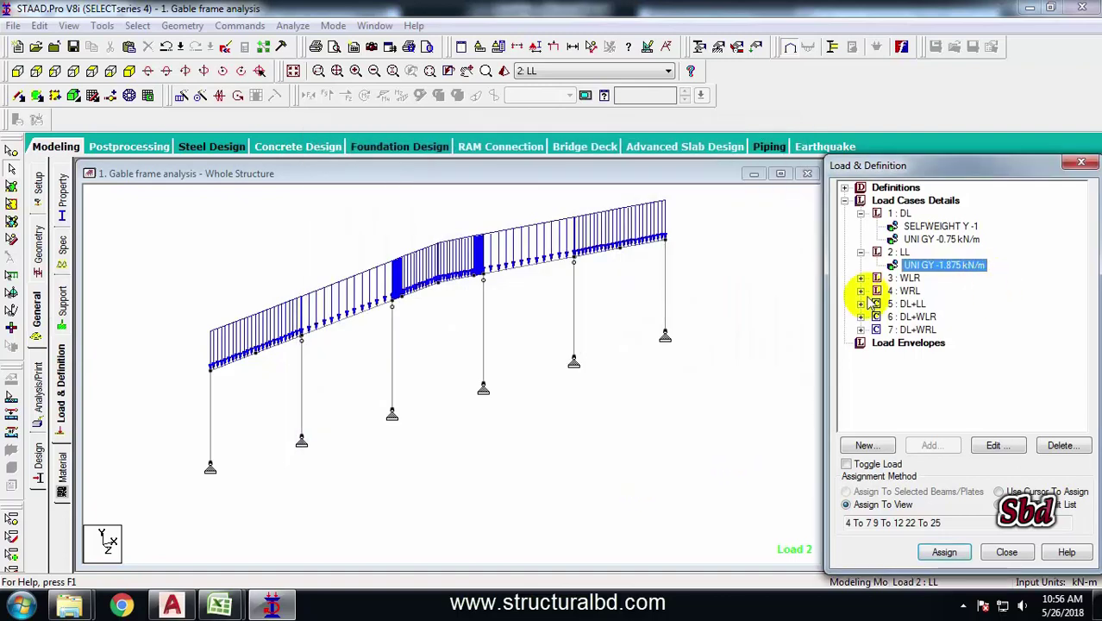
Step: Set the WLR case's uniform GX load on the windward edge column, member 2, to 3.78 kN/m
{"action": "left_click", "coordinate": [860, 277]}
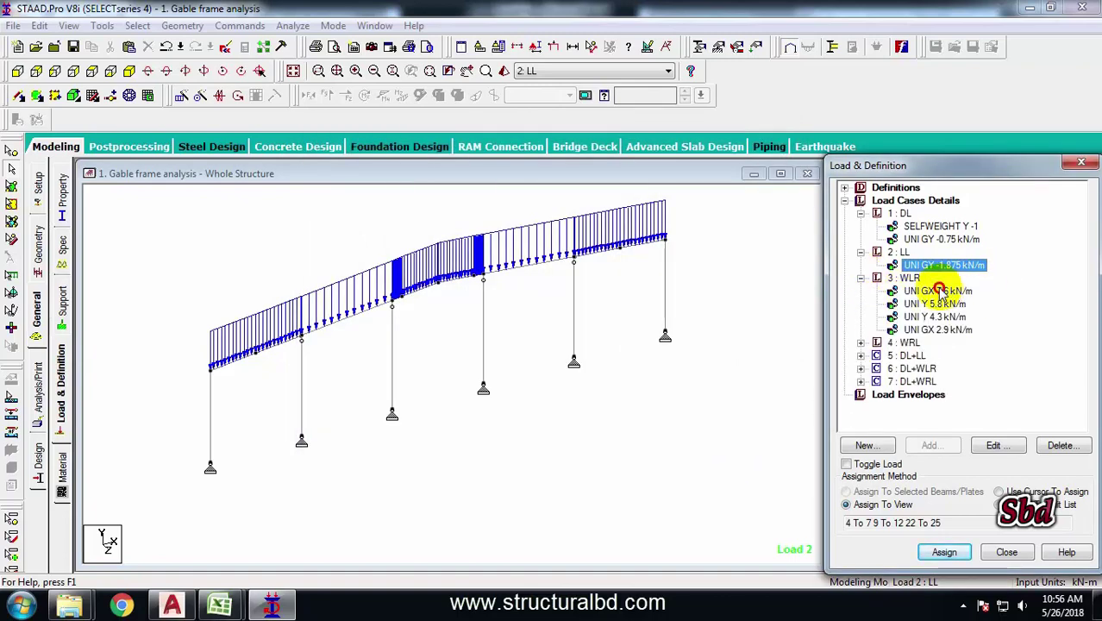
{"action": "left_click", "coordinate": [938, 291]}
{"action": "double_click", "coordinate": [938, 292]}
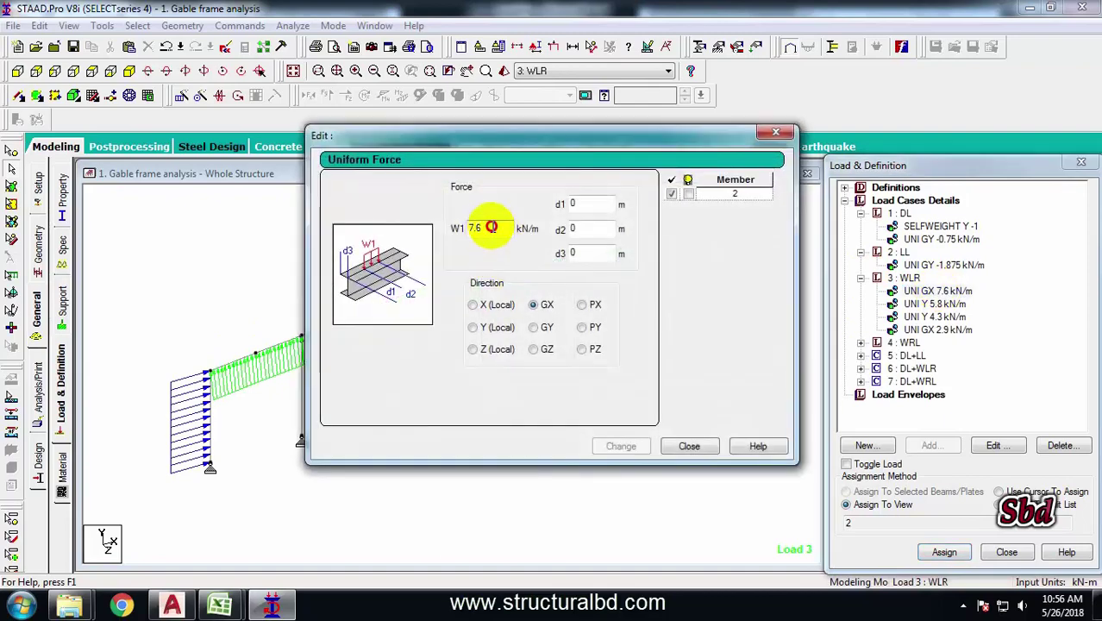
{"action": "key", "text": "BackSpace"}
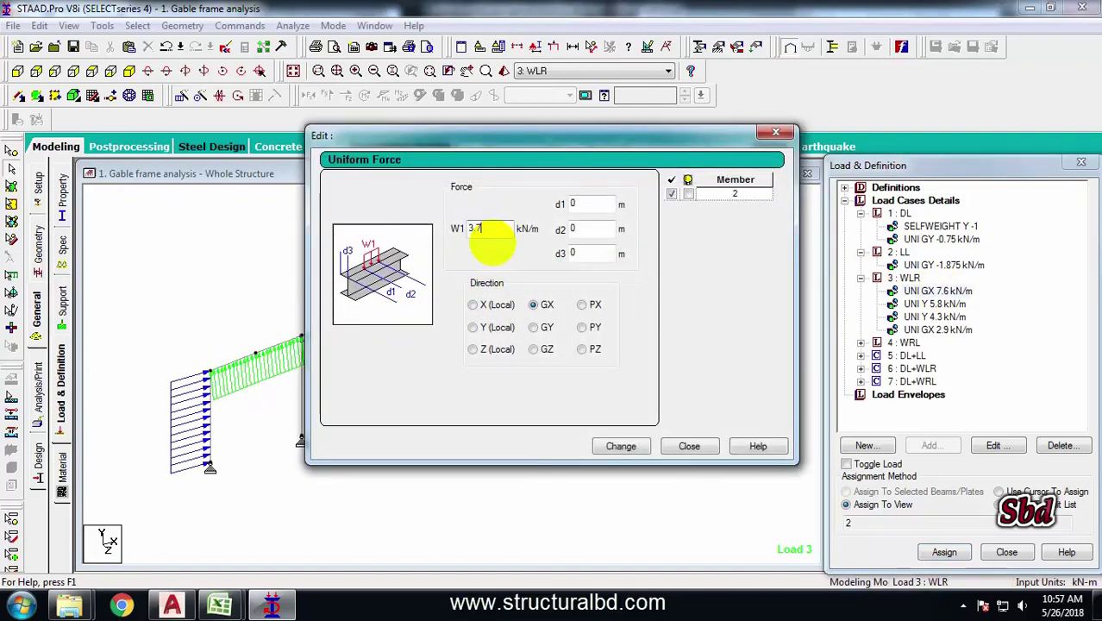
{"action": "left_click", "coordinate": [620, 445]}
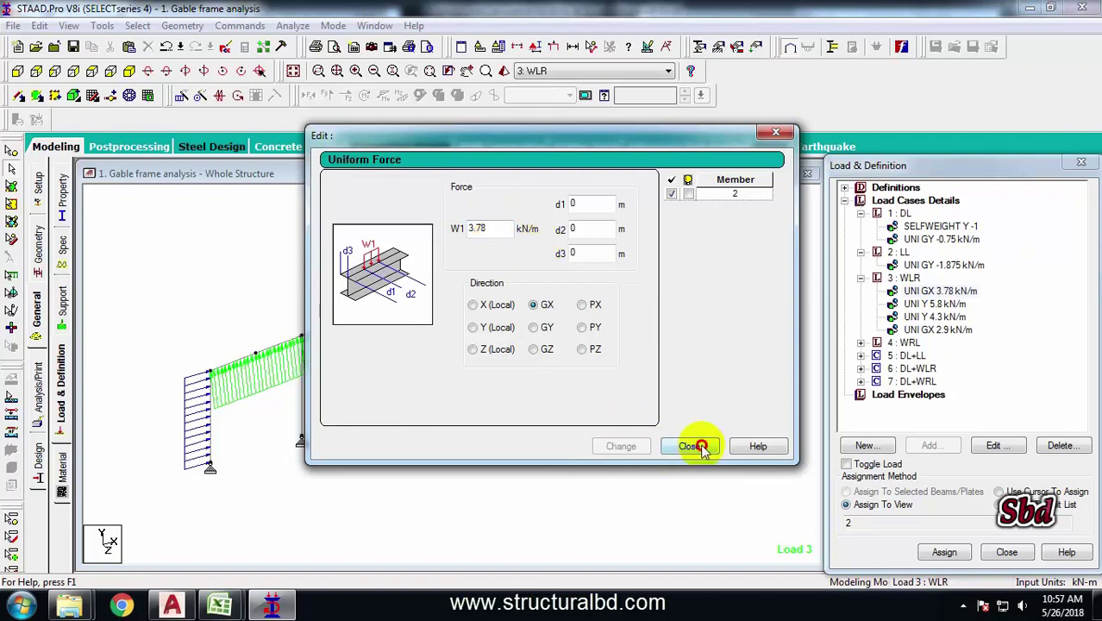
{"action": "left_click", "coordinate": [689, 445]}
Step: Set the WLR case's uniform local Y load on the windward rafter members to 2.91 kN/m
{"action": "double_click", "coordinate": [935, 303]}
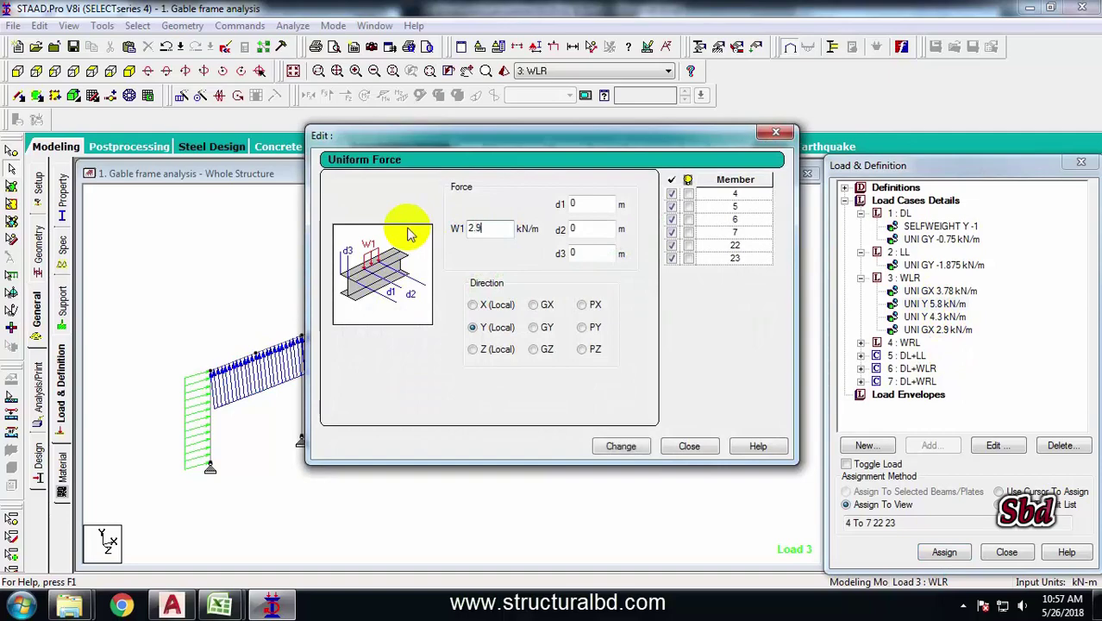
{"action": "type", "text": "2.91"}
{"action": "left_click", "coordinate": [620, 446]}
{"action": "left_click", "coordinate": [688, 446]}
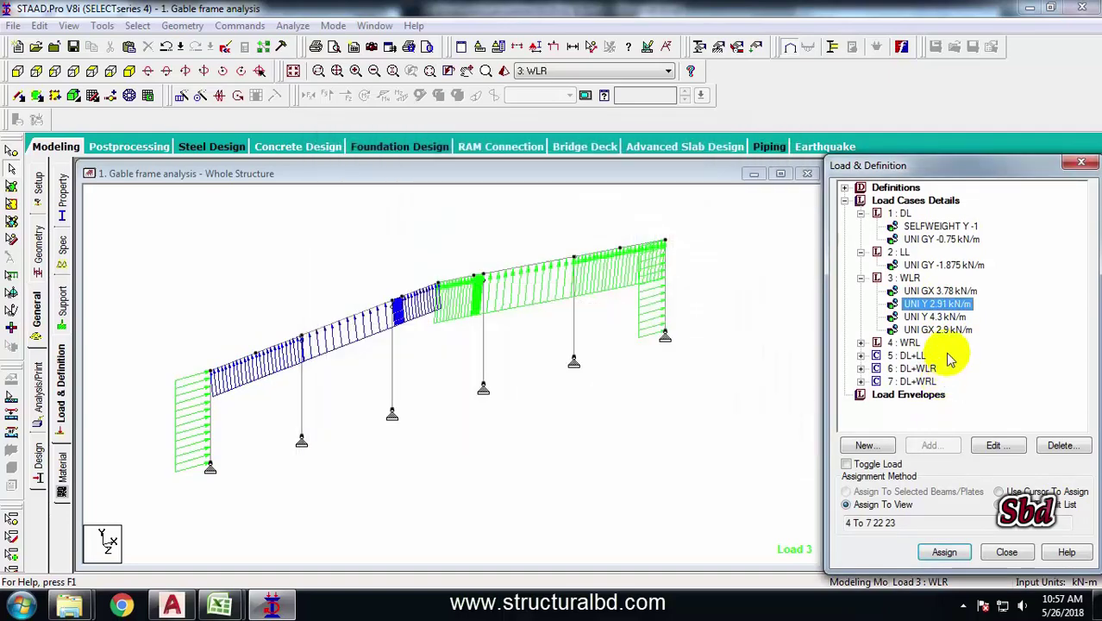
Step: Set the WLR case's uniform local Y load on the leeward rafter members to 2.126 kN/m
{"action": "left_click", "coordinate": [926, 316]}
{"action": "double_click", "coordinate": [927, 317]}
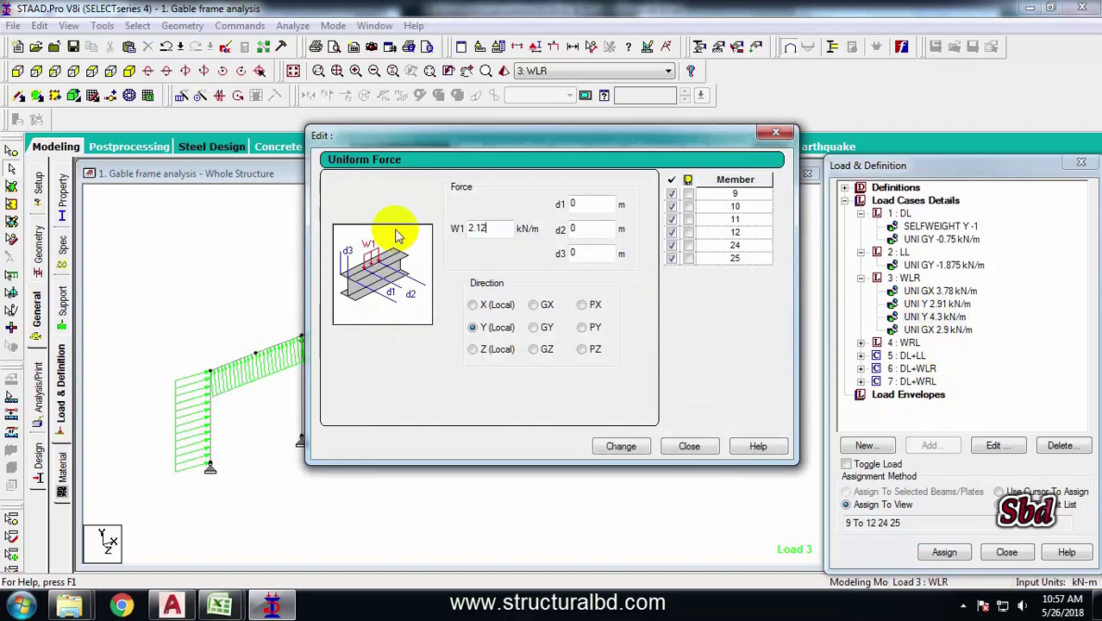
{"action": "left_click", "coordinate": [620, 446]}
{"action": "left_click", "coordinate": [695, 446]}
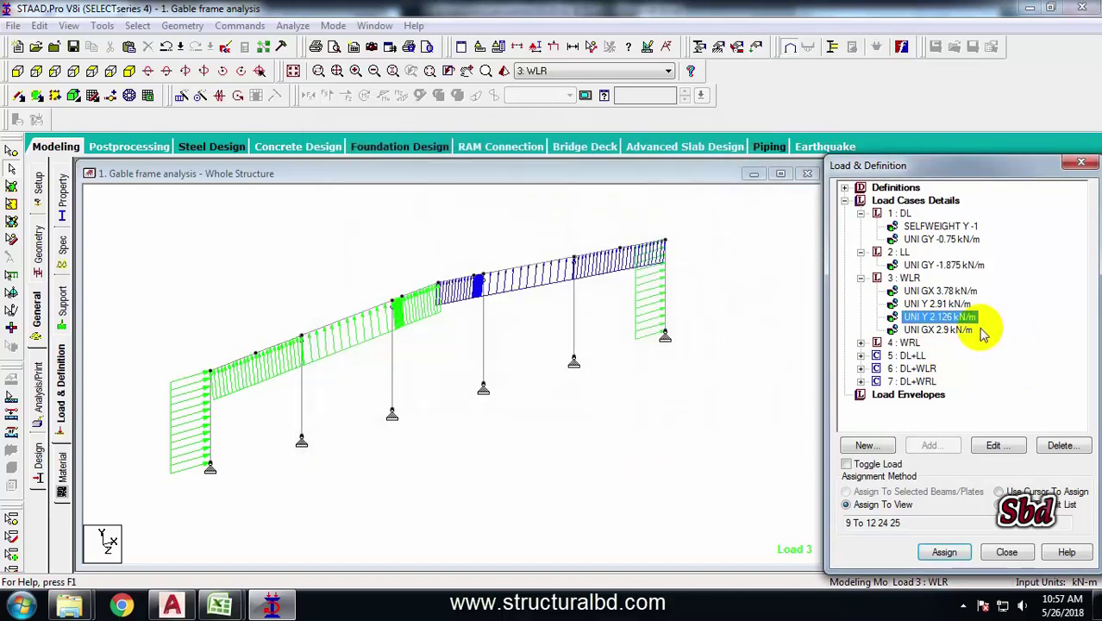
Step: Set the WLR case's uniform GX load on the leeward edge column, member 8, to 1.433 kN/m
{"action": "double_click", "coordinate": [937, 329]}
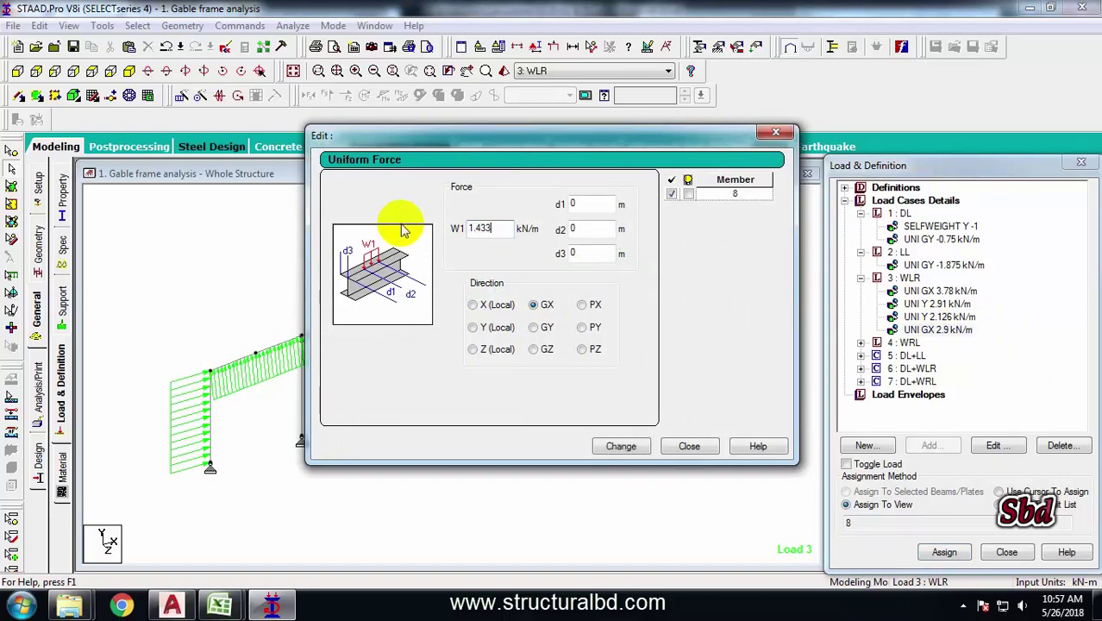
{"action": "left_click", "coordinate": [620, 446]}
{"action": "left_click", "coordinate": [688, 446]}
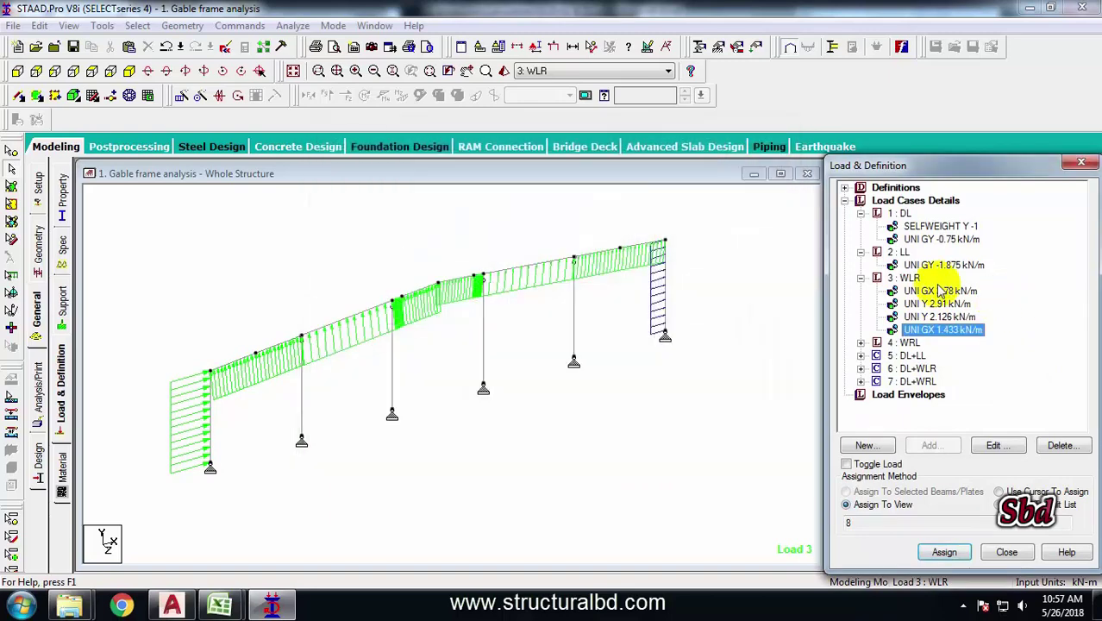
Step: Select load case WLR, check the design wind pressures in the Excel wind load calculation, and return to the STAAD.Pro model
{"action": "left_click", "coordinate": [910, 280]}
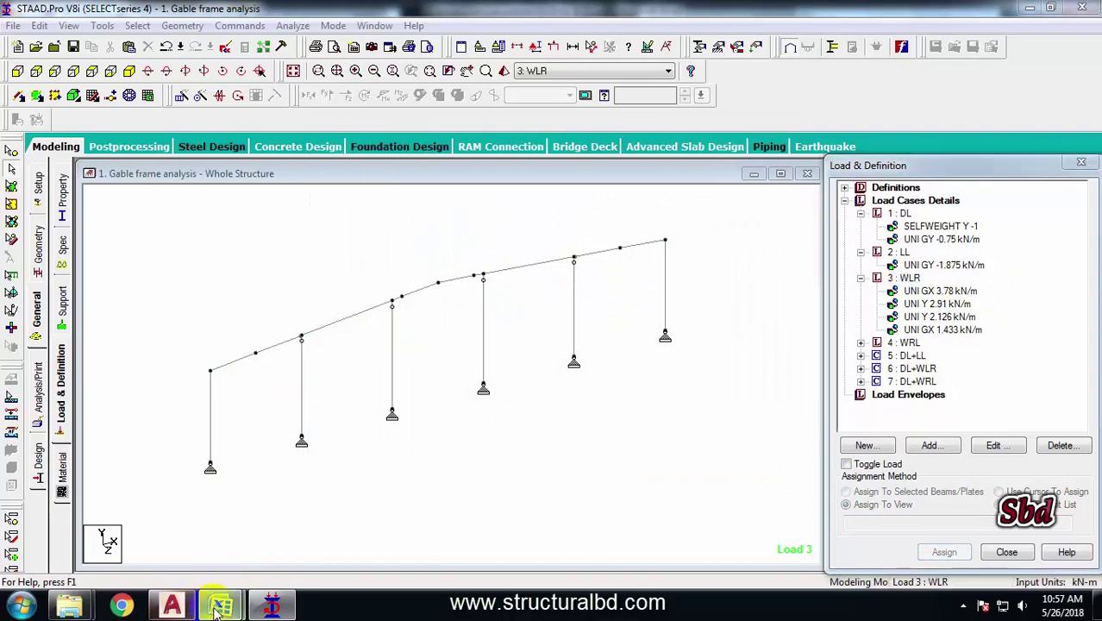
{"action": "mouse_move", "coordinate": [219, 605]}
{"action": "left_click", "coordinate": [164, 525]}
{"action": "scroll", "coordinate": [603, 336], "scroll_direction": "down", "scroll_amount": 3}
{"action": "scroll", "coordinate": [108, 329], "scroll_direction": "up", "scroll_amount": 2}
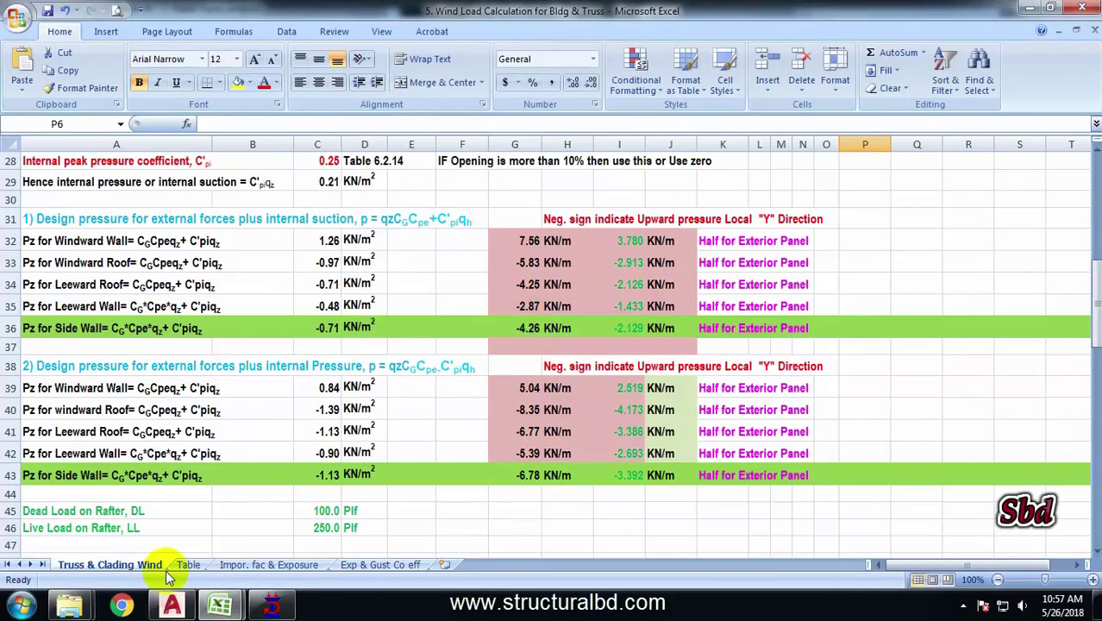
{"action": "left_click", "coordinate": [285, 608]}
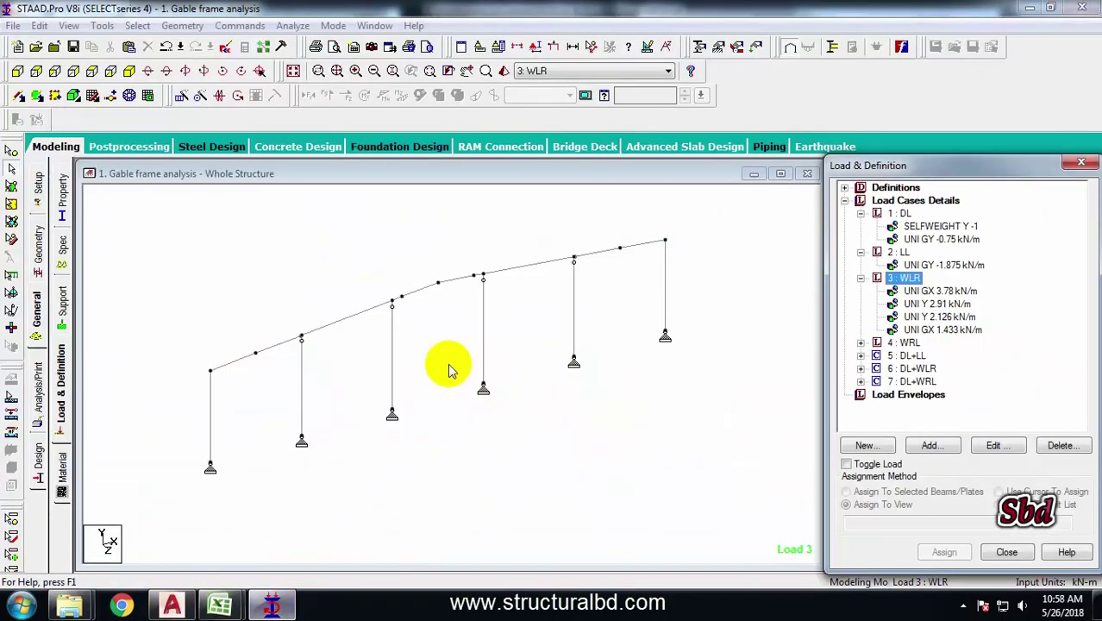
Step: Check the side wall design pressure for the gable columns in the Excel wind load calculation and return to the STAAD.Pro model
{"action": "left_click", "coordinate": [293, 385]}
{"action": "left_click", "coordinate": [390, 358]}
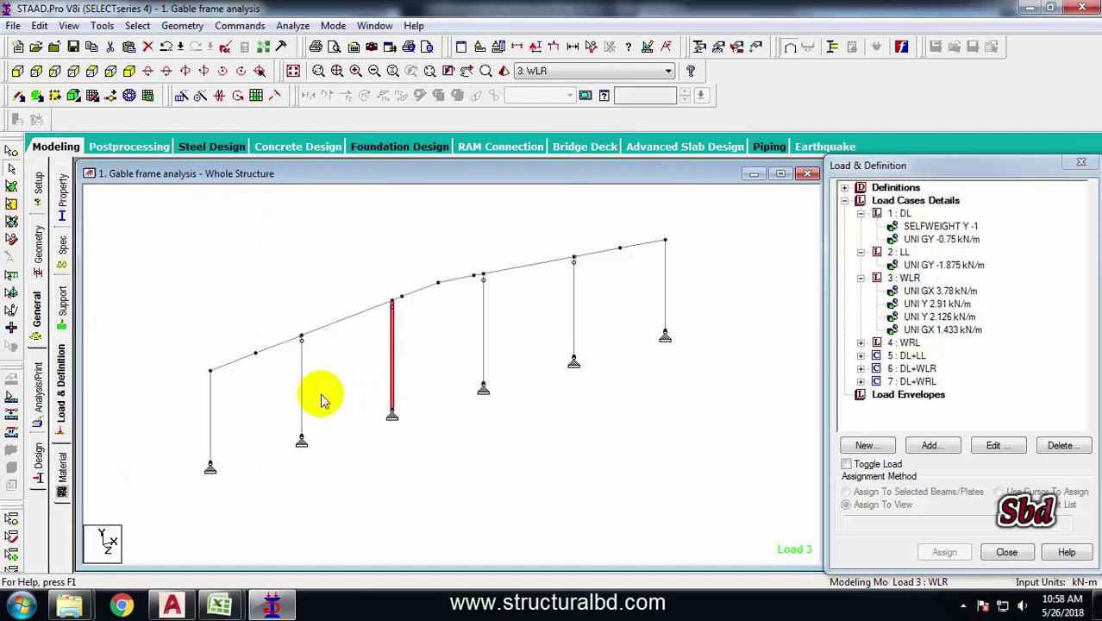
{"action": "left_click", "coordinate": [393, 362]}
{"action": "left_click", "coordinate": [467, 332]}
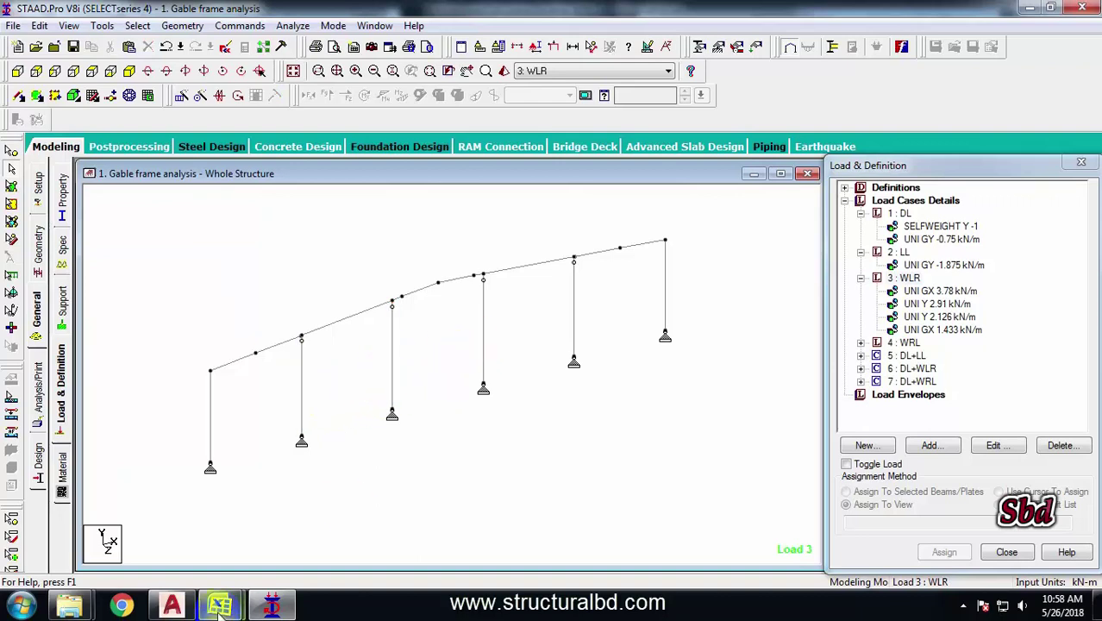
{"action": "mouse_move", "coordinate": [229, 603]}
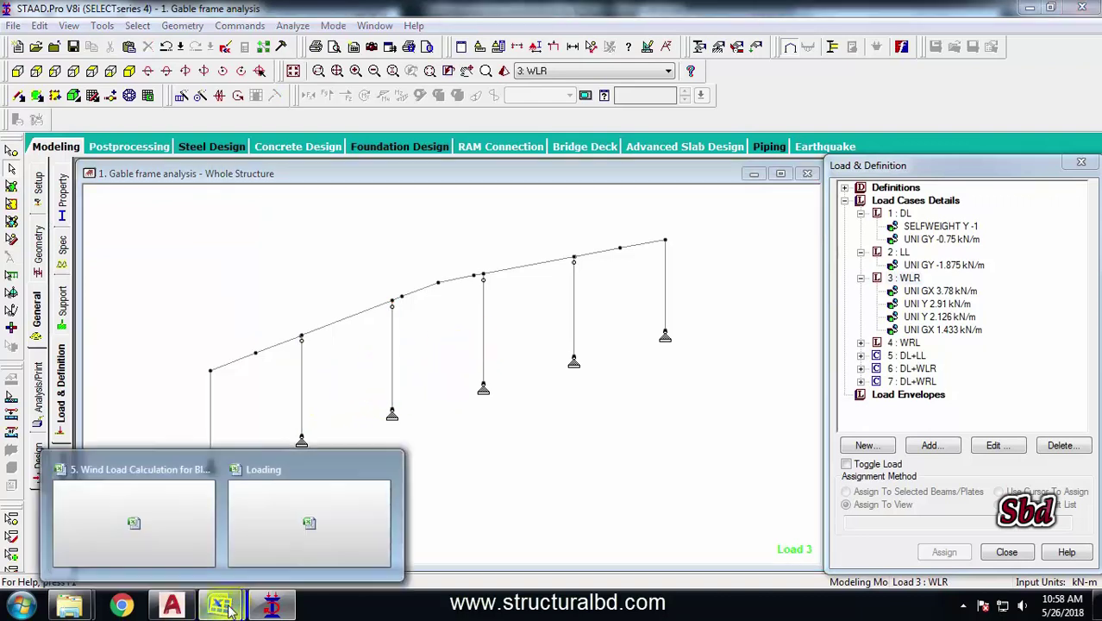
{"action": "left_click", "coordinate": [151, 522]}
{"action": "left_click", "coordinate": [522, 327]}
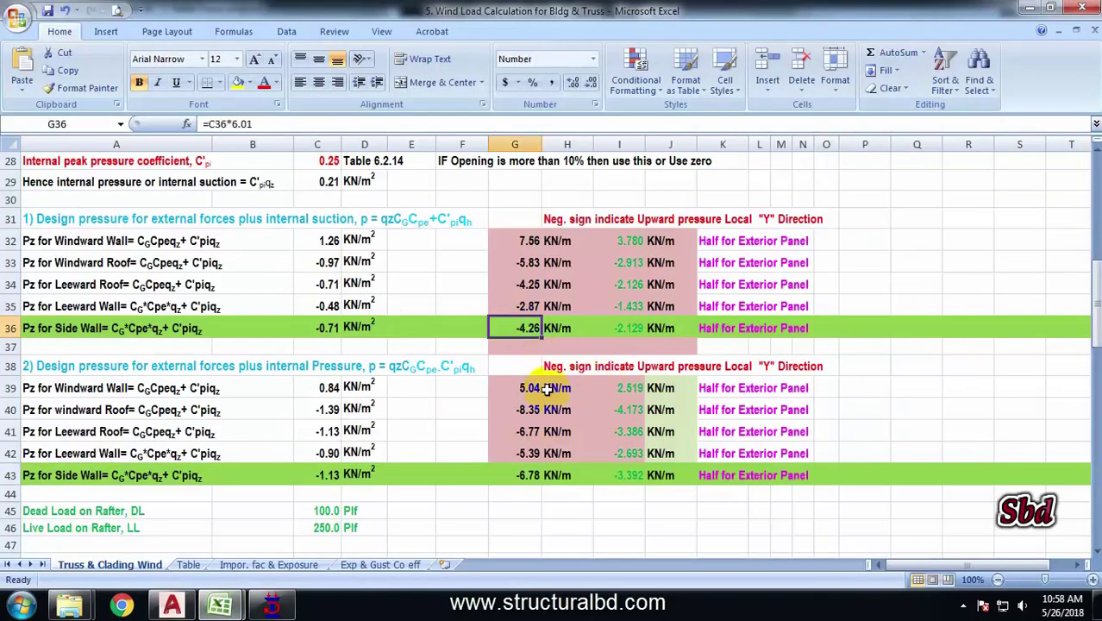
{"action": "left_click", "coordinate": [270, 607]}
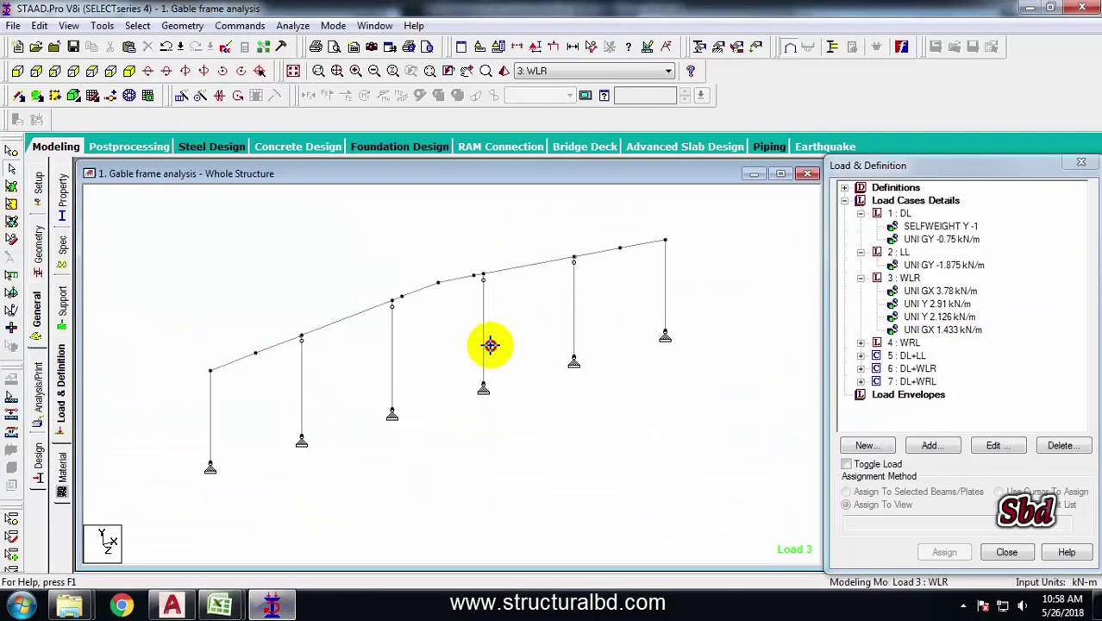
{"action": "left_click_drag", "start_coordinate": [601, 315], "coordinate": [296, 406]}
{"action": "left_click", "coordinate": [484, 445]}
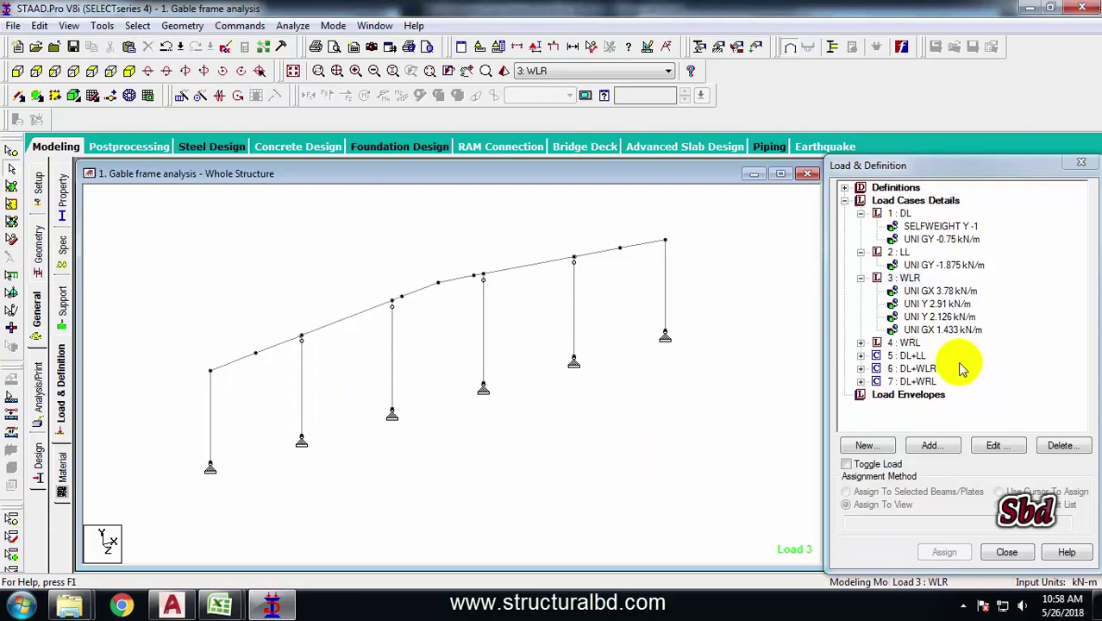
Step: Add two uniform GZ member loads of -4.26 kN/m and -2.13 kN/m to load case WLR
{"action": "left_click", "coordinate": [909, 278]}
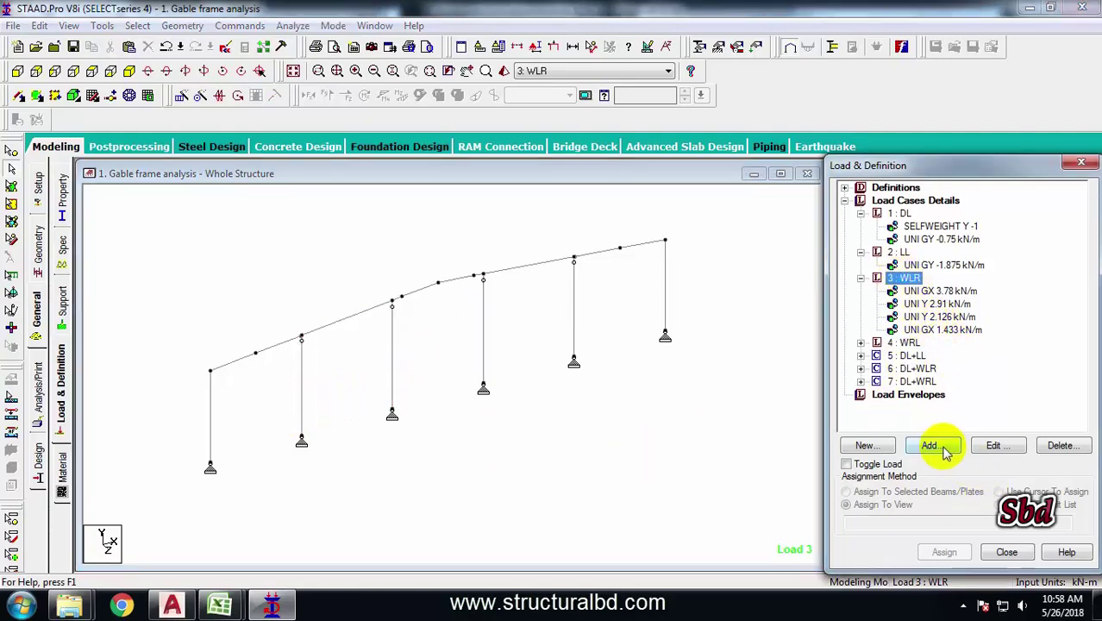
{"action": "left_click", "coordinate": [931, 446]}
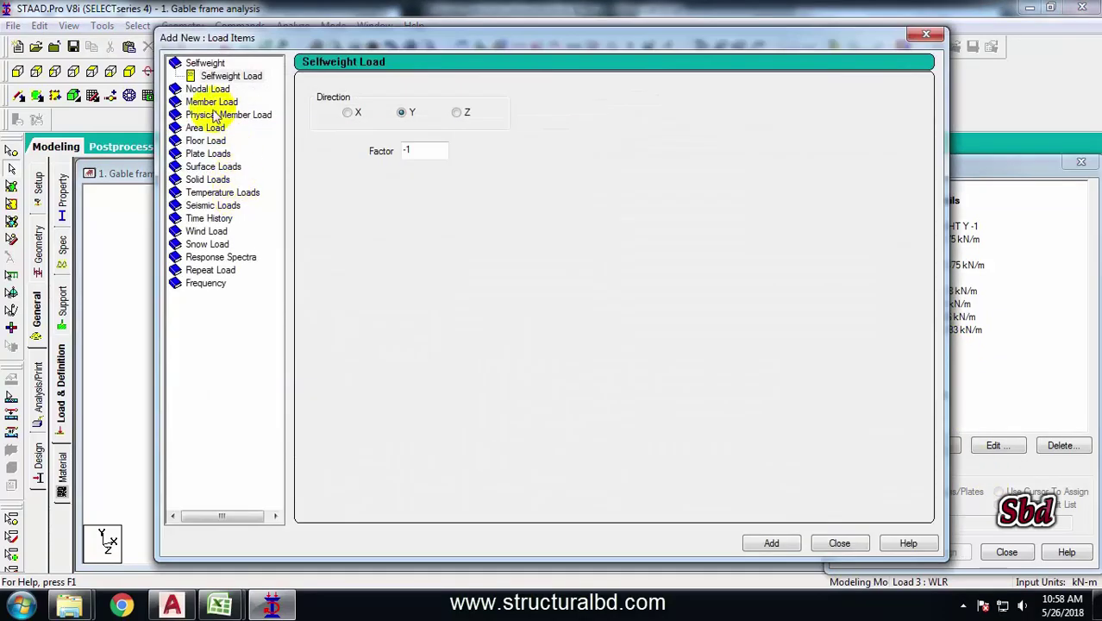
{"action": "left_click", "coordinate": [211, 101]}
{"action": "left_click_drag", "start_coordinate": [375, 39], "coordinate": [840, 111]}
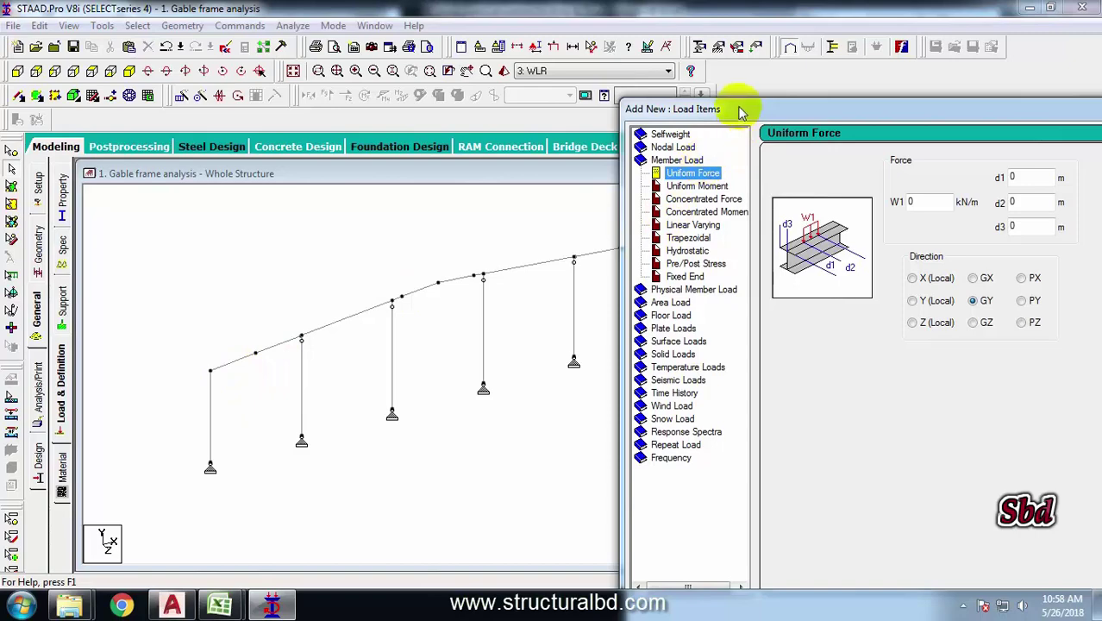
{"action": "left_click_drag", "start_coordinate": [741, 110], "coordinate": [654, 80]}
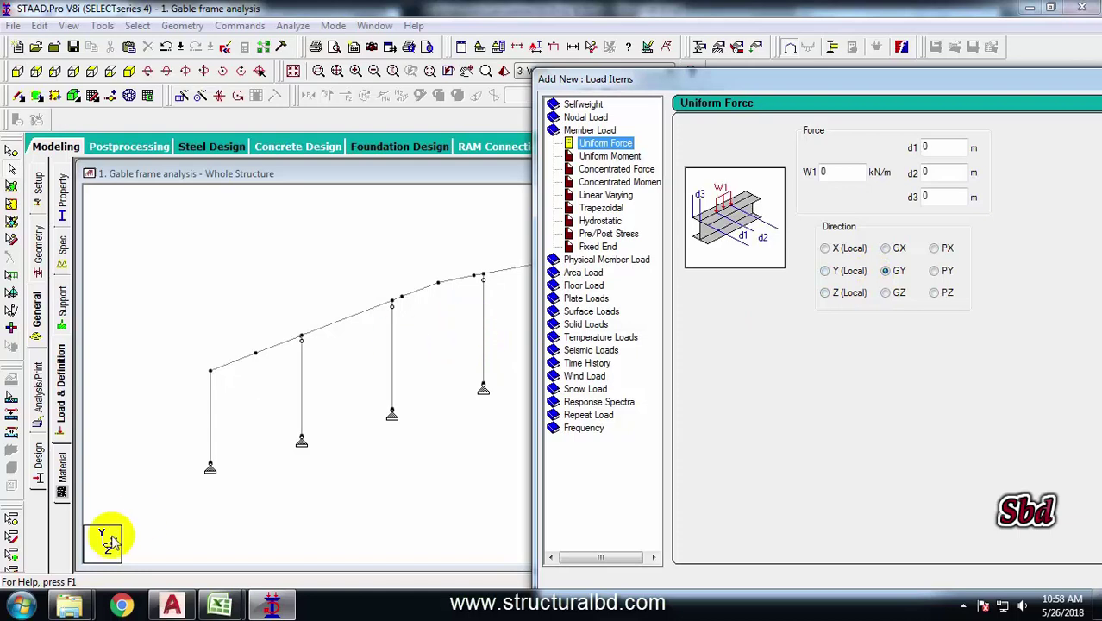
{"action": "left_click", "coordinate": [888, 294]}
{"action": "double_click", "coordinate": [825, 172]}
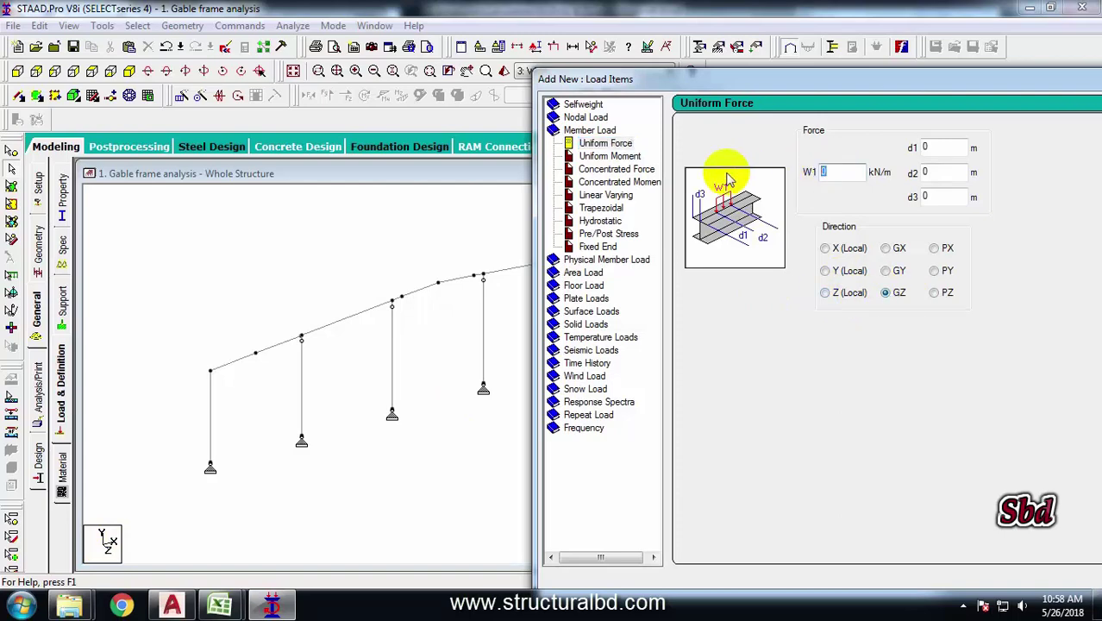
{"action": "type", "text": "-"}
{"action": "left_click", "coordinate": [219, 605]}
{"action": "left_click", "coordinate": [271, 606]}
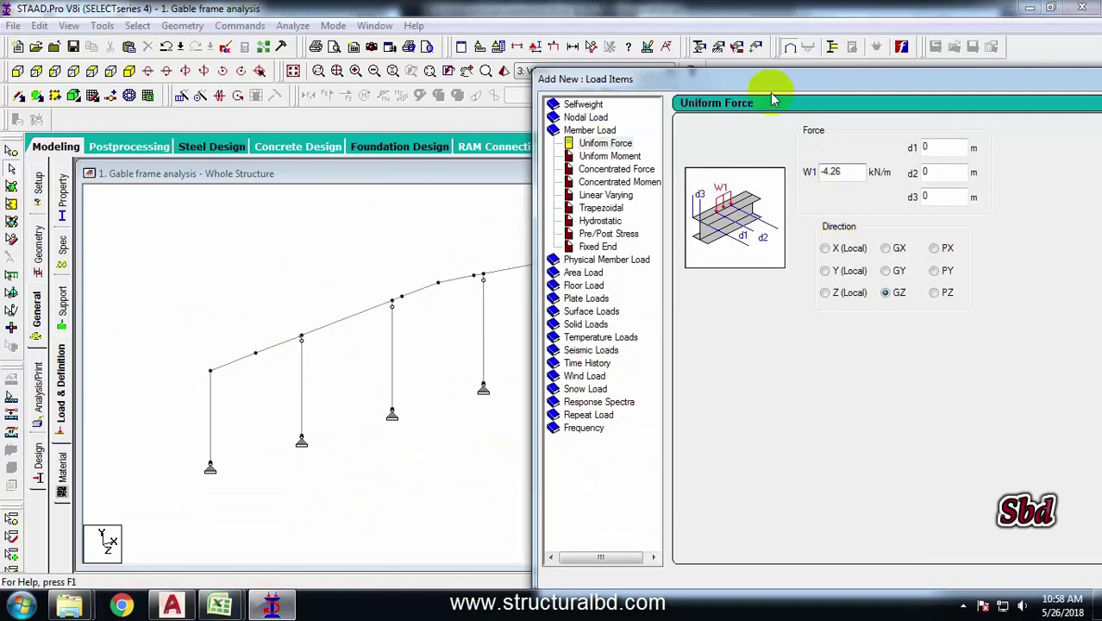
{"action": "left_click_drag", "start_coordinate": [778, 78], "coordinate": [521, 34]}
{"action": "left_click", "coordinate": [896, 540]}
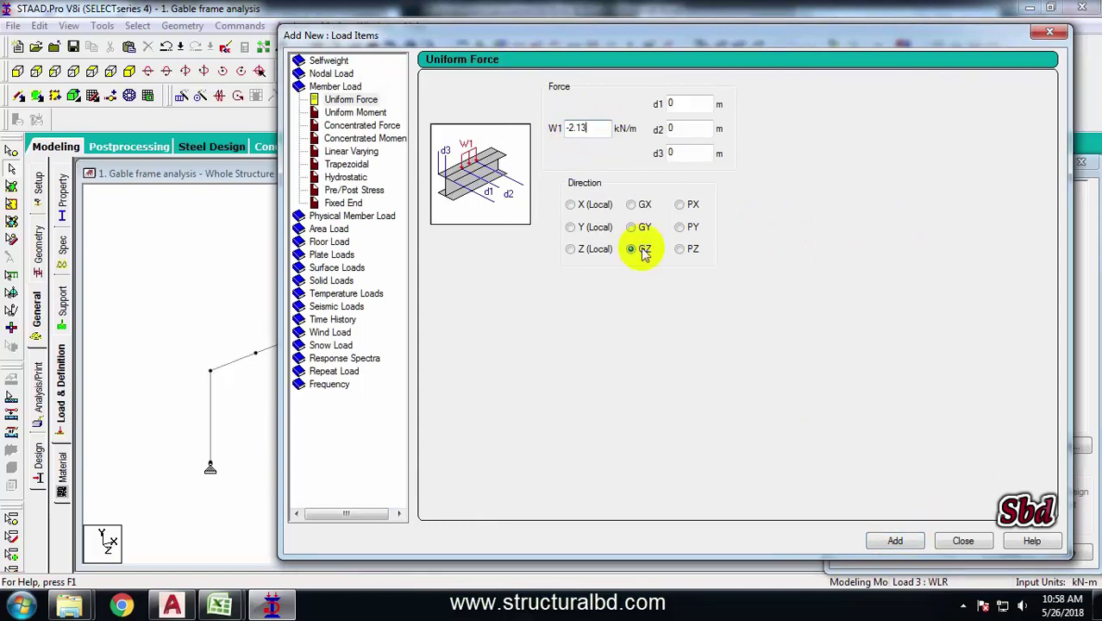
{"action": "left_click", "coordinate": [894, 541]}
{"action": "left_click", "coordinate": [963, 540]}
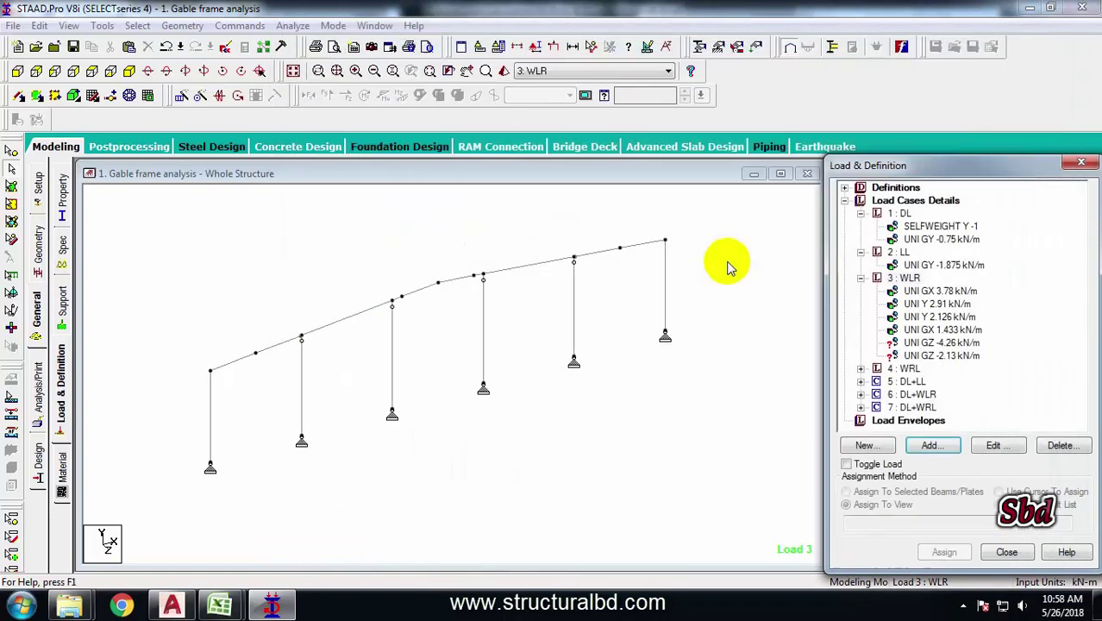
Step: Assign the WLR case's GZ load of -4.26 kN/m to the four intermediate columns
{"action": "left_click", "coordinate": [920, 343]}
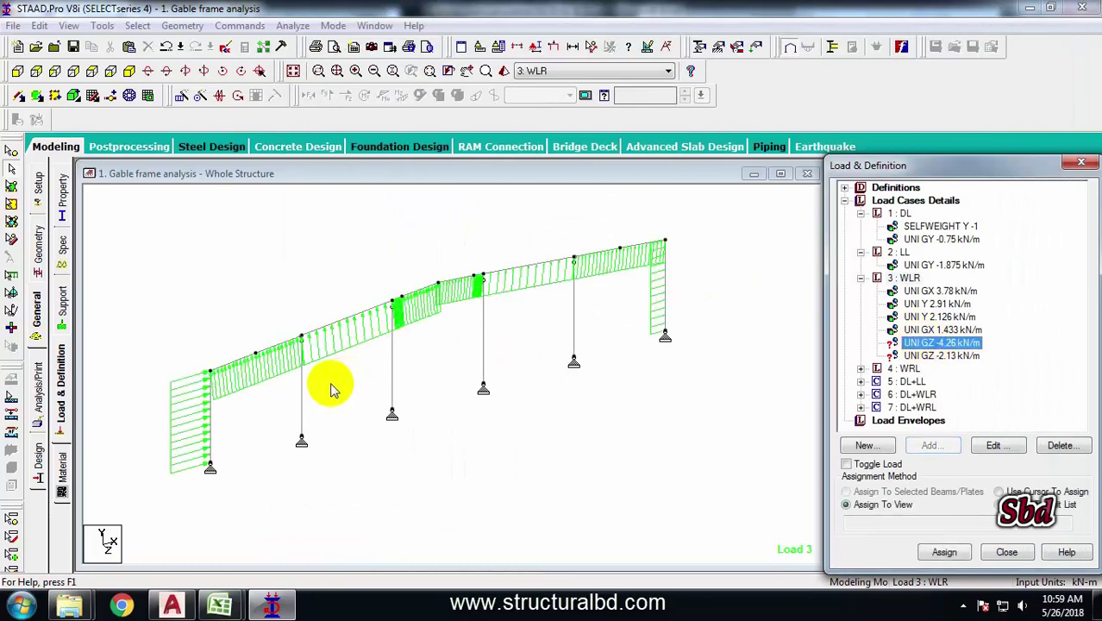
{"action": "left_click", "coordinate": [302, 388]}
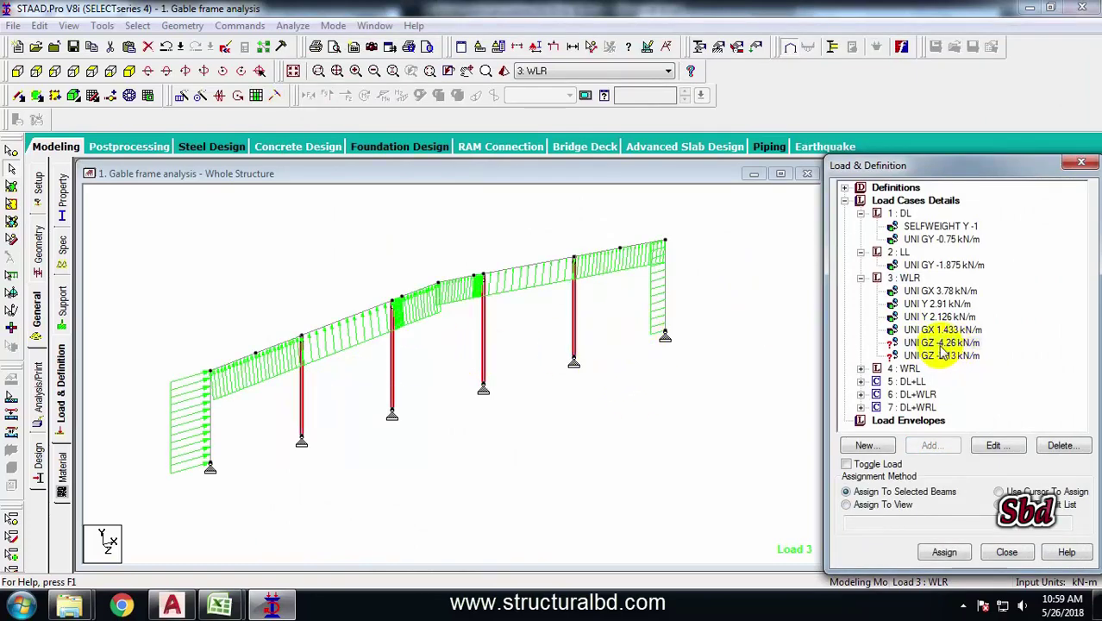
{"action": "left_click", "coordinate": [942, 551]}
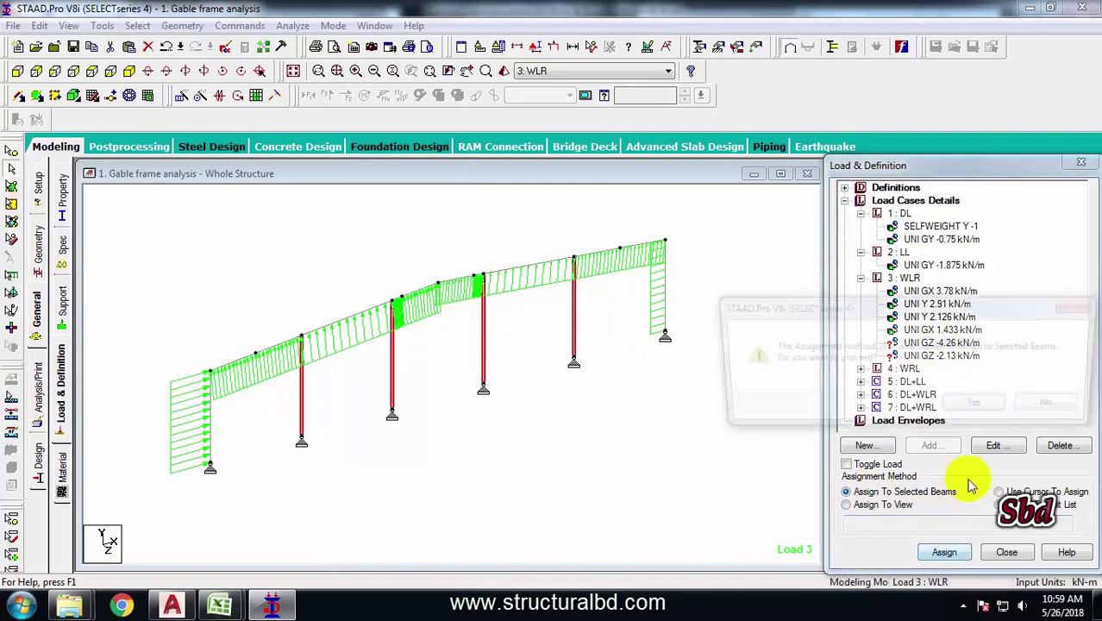
{"action": "left_click", "coordinate": [979, 406]}
Step: Assign the WLR case's GZ load of -2.13 kN/m to the two edge columns
{"action": "left_click", "coordinate": [935, 355]}
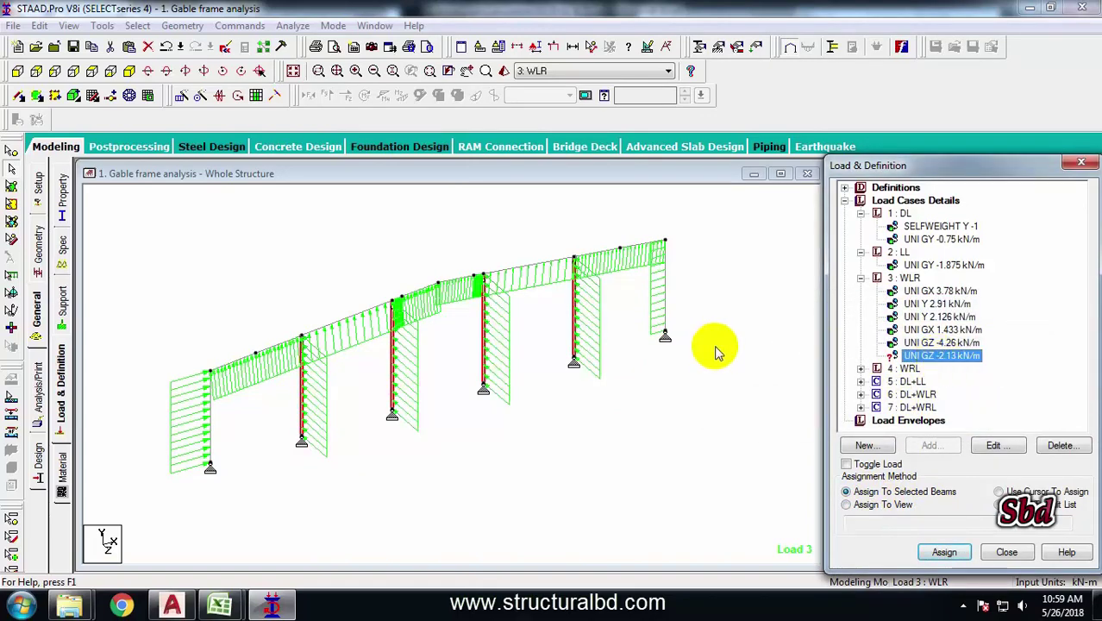
{"action": "left_click", "coordinate": [664, 284]}
{"action": "left_click", "coordinate": [207, 418], "text": "ctrl"}
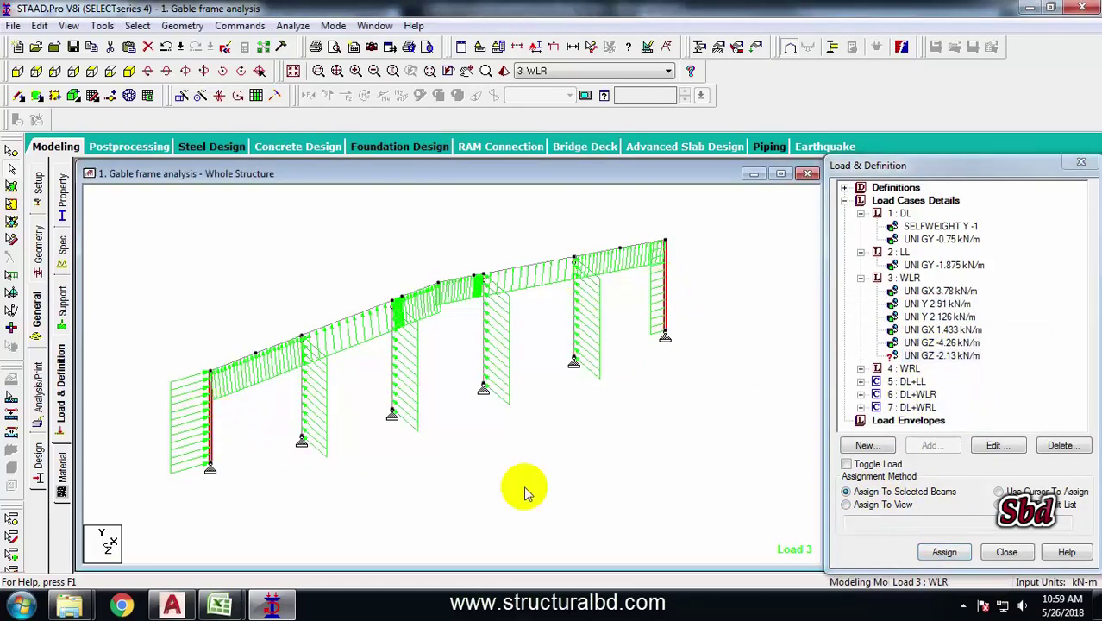
{"action": "left_click", "coordinate": [943, 551]}
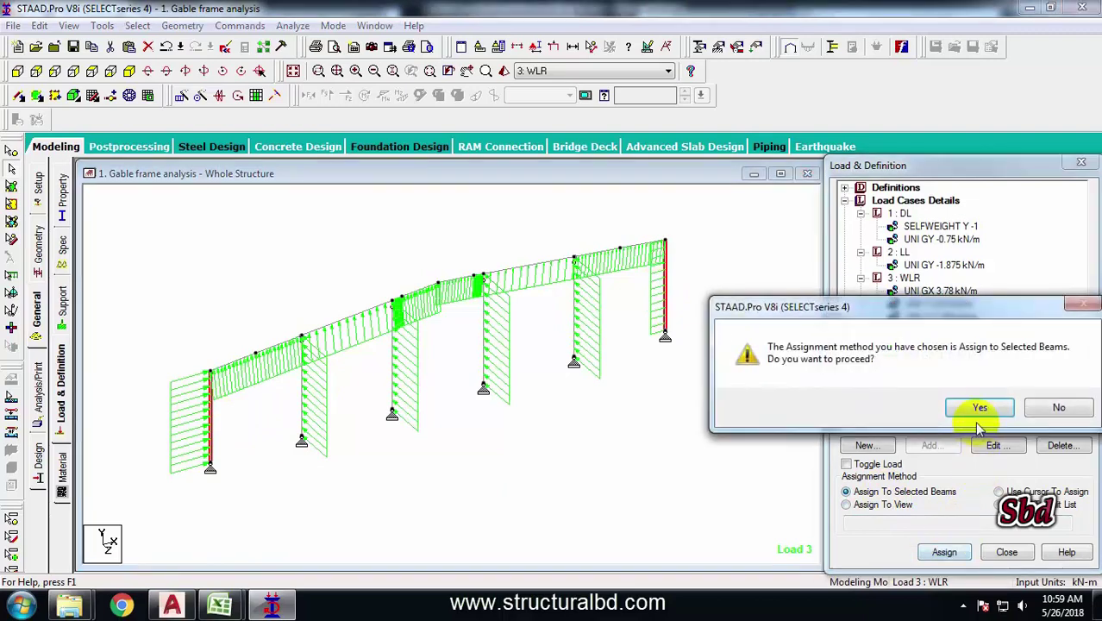
{"action": "left_click", "coordinate": [975, 404]}
Step: Set the WRL case's uniform GX load on the windward edge column, member 8, to -3.78 kN/m
{"action": "left_click", "coordinate": [907, 369]}
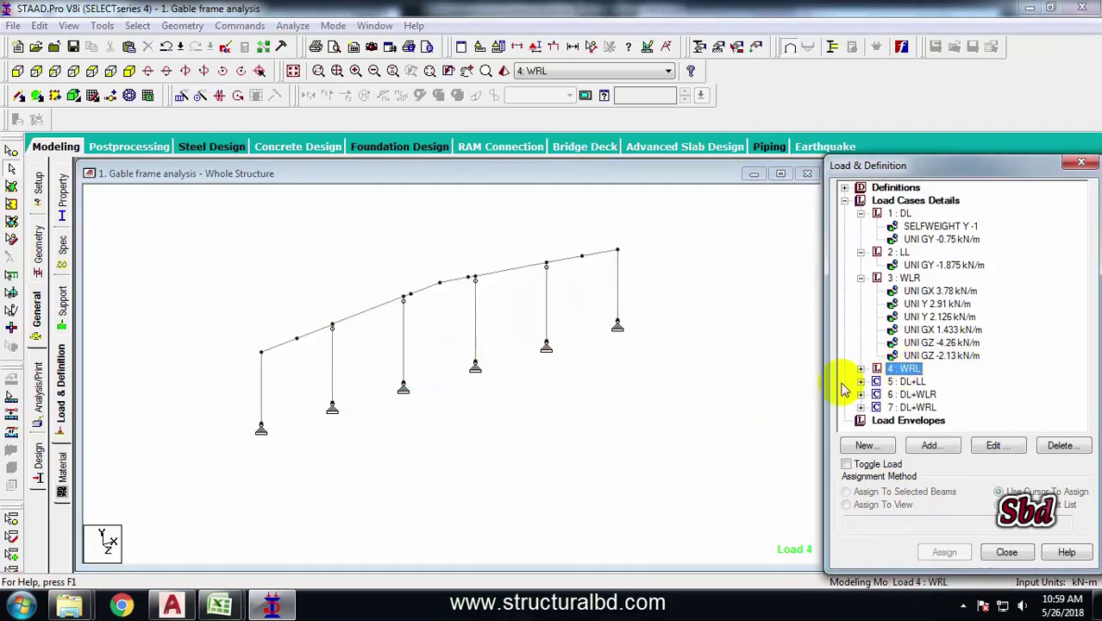
{"action": "left_click", "coordinate": [860, 369]}
{"action": "left_click", "coordinate": [929, 382]}
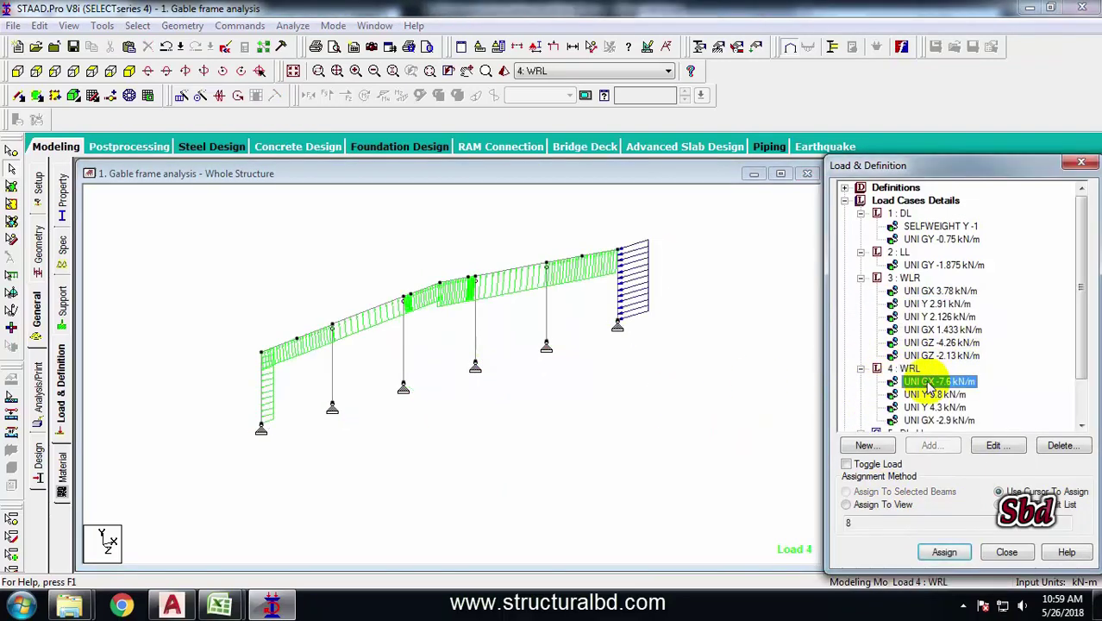
{"action": "double_click", "coordinate": [929, 384]}
{"action": "left_click_drag", "start_coordinate": [459, 137], "coordinate": [396, 127]}
{"action": "double_click", "coordinate": [404, 214]}
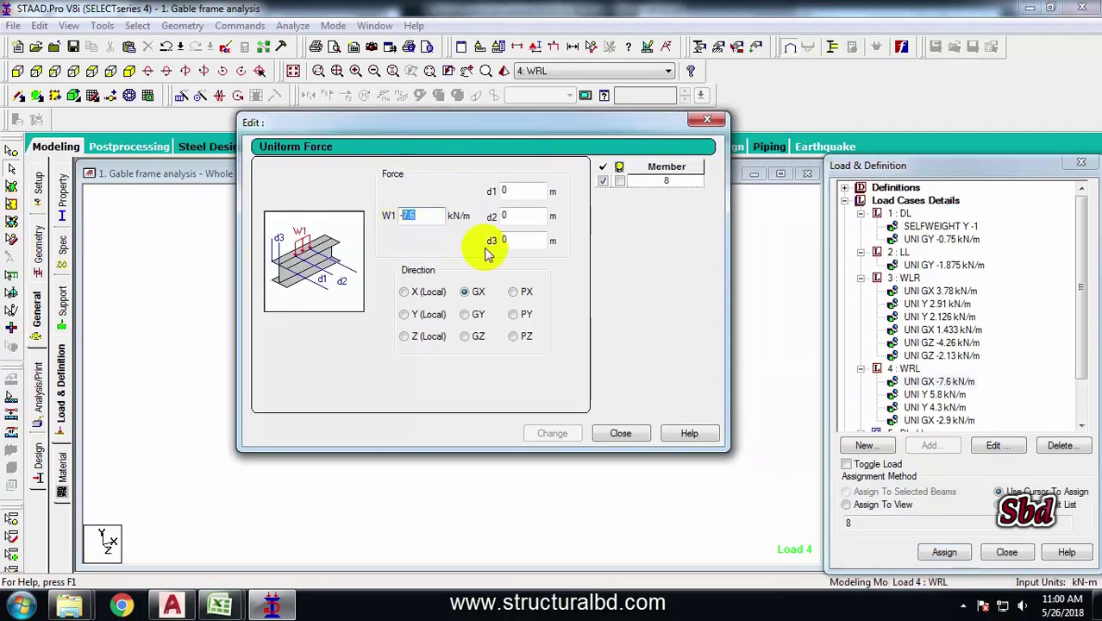
{"action": "left_click", "coordinate": [552, 434]}
{"action": "left_click", "coordinate": [619, 434]}
Step: Set the WRL case's uniform local Y load on the windward rafter members 9 to 12, 24 and 25 to 2.91 kN/m
{"action": "double_click", "coordinate": [934, 394]}
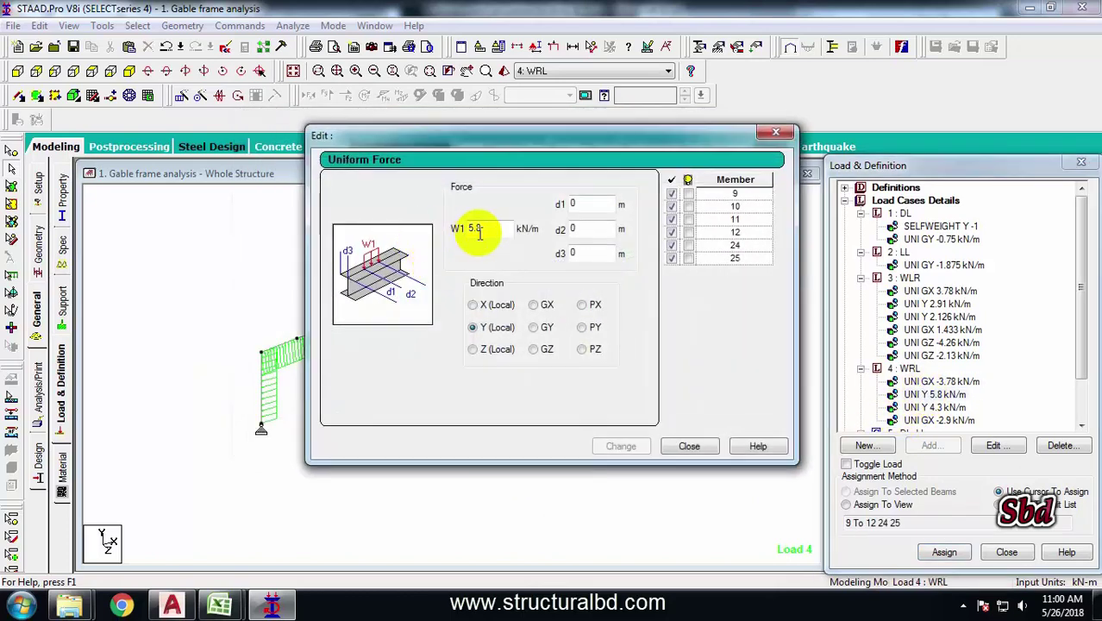
{"action": "double_click", "coordinate": [472, 229]}
{"action": "type", "text": "2.9"}
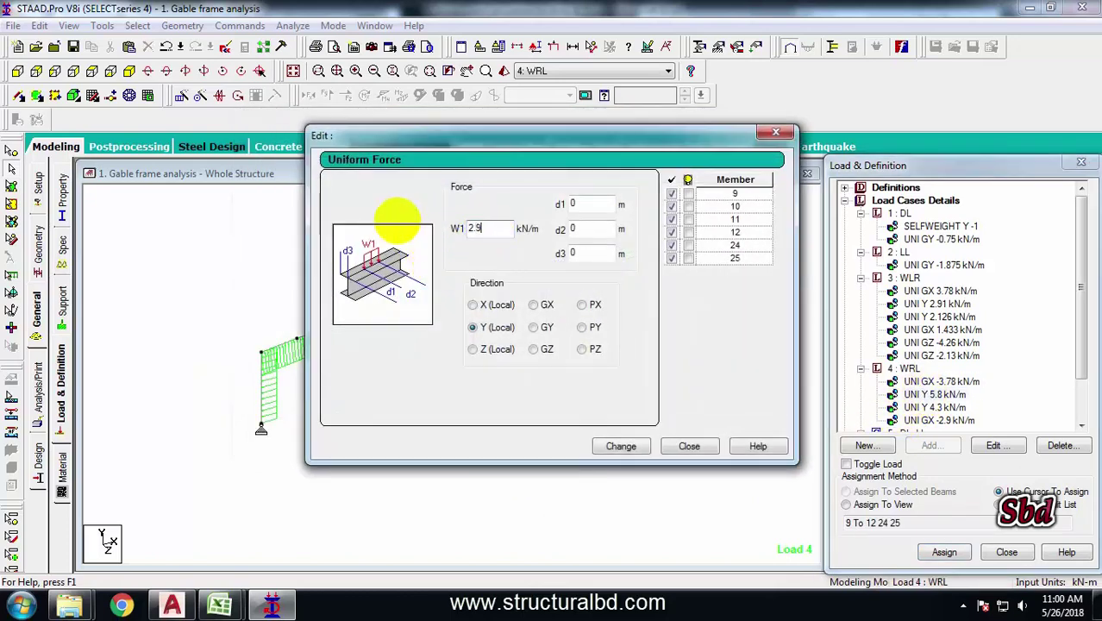
{"action": "type", "text": "1"}
{"action": "left_click", "coordinate": [620, 446]}
{"action": "left_click", "coordinate": [688, 445]}
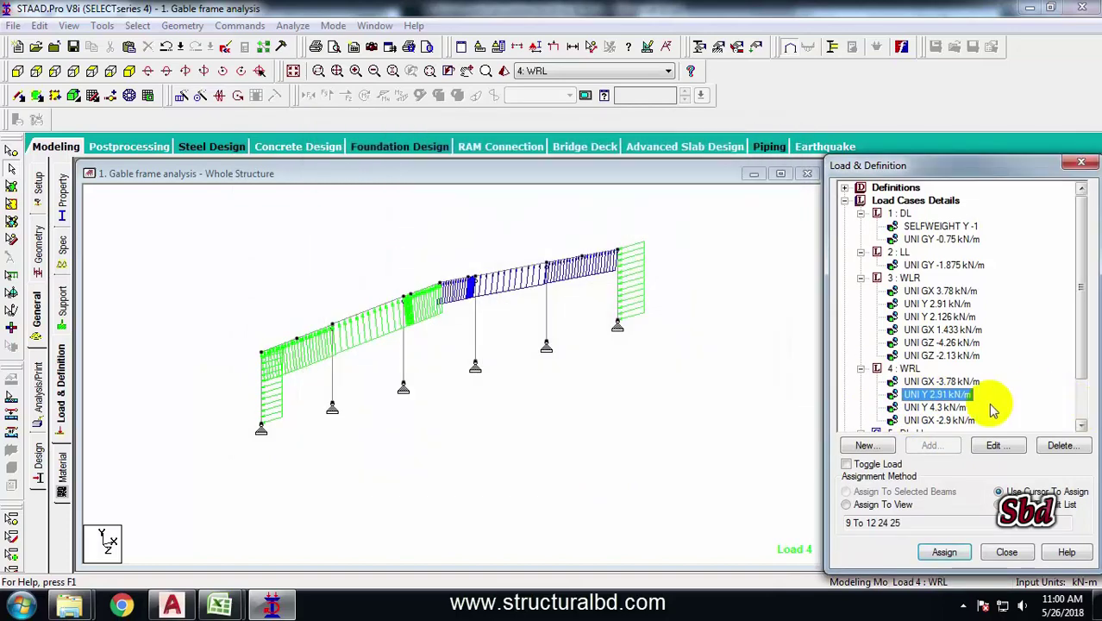
Step: Set the WRL case's uniform local Y load on the leeward rafter members 4 to 7, 22 and 23 to 2.126 kN/m
{"action": "double_click", "coordinate": [935, 407]}
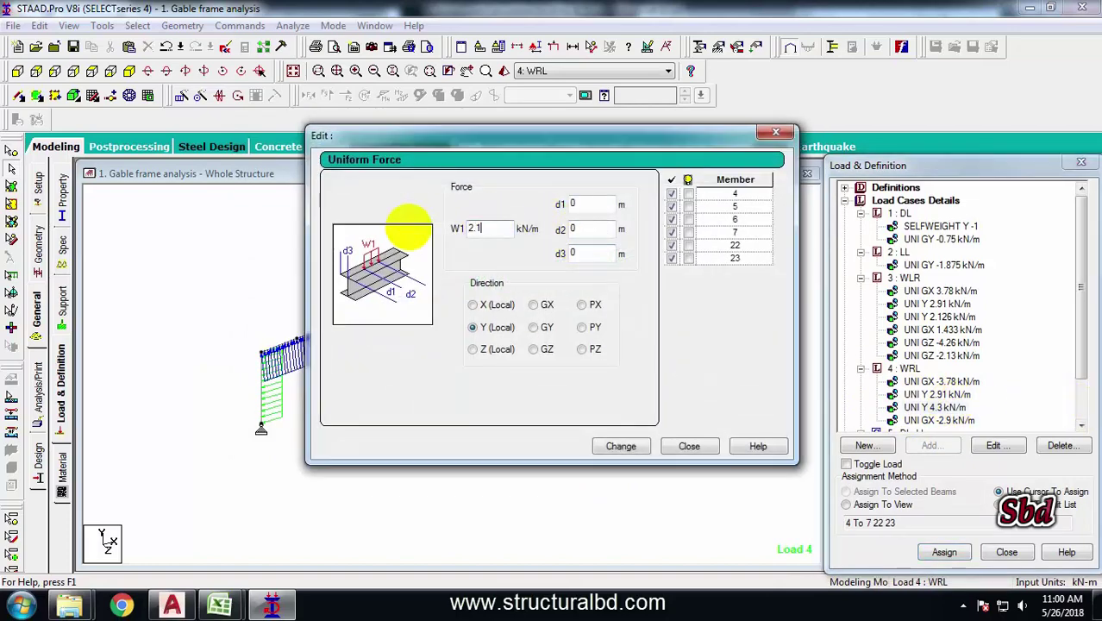
{"action": "left_click", "coordinate": [632, 446]}
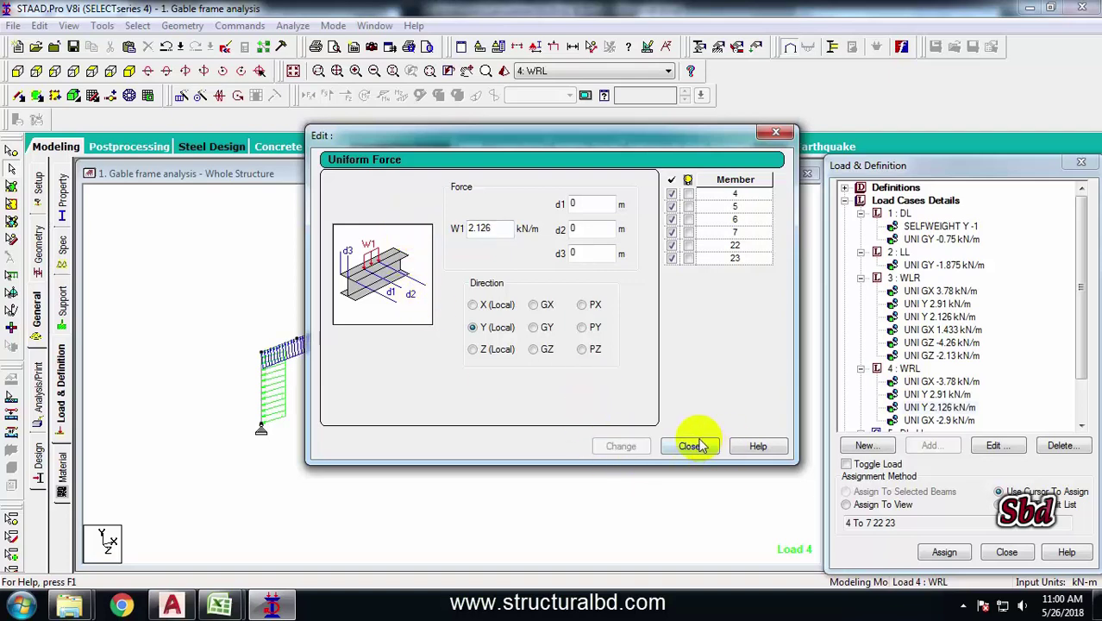
{"action": "left_click", "coordinate": [694, 446]}
Step: Set the WRL case's uniform GX load on the leeward edge column, member 2, to -2.13 kN/m
{"action": "double_click", "coordinate": [937, 420]}
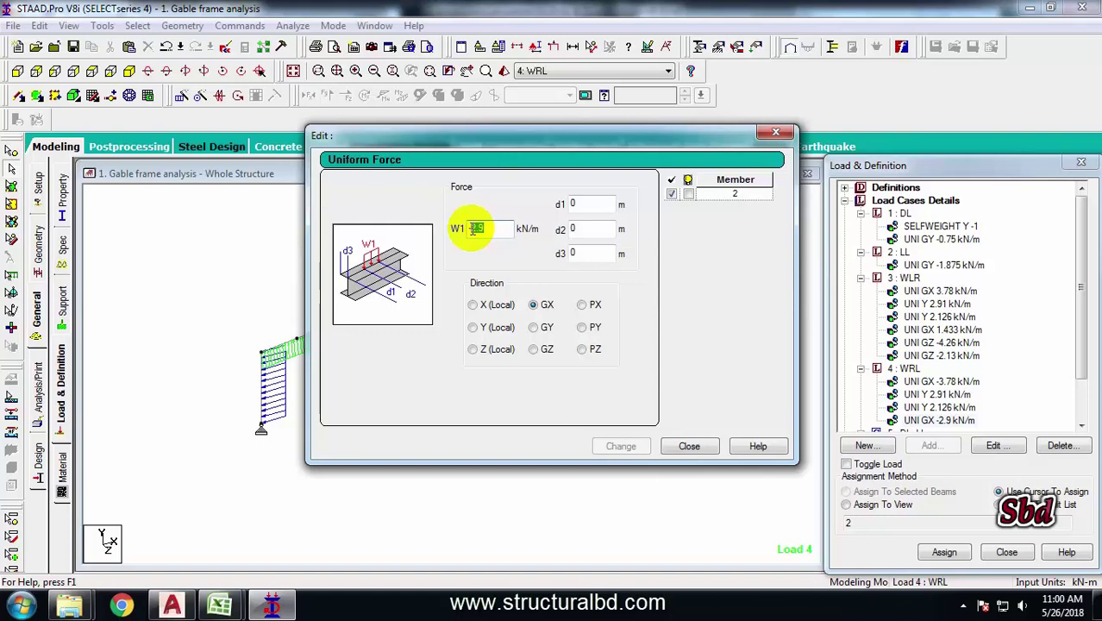
{"action": "type", "text": "13"}
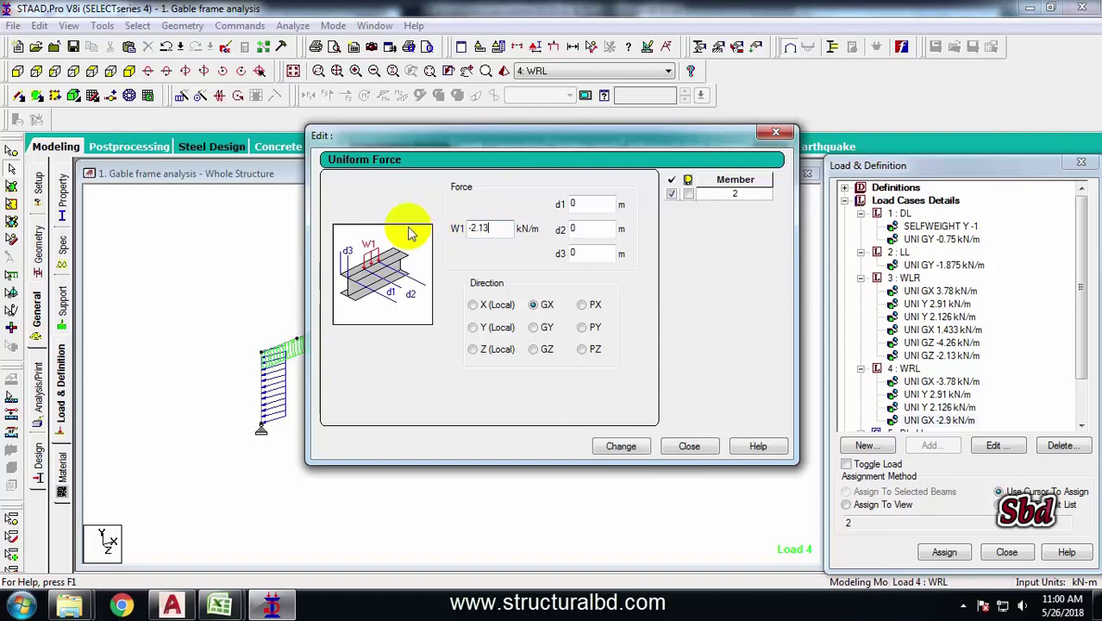
{"action": "left_click", "coordinate": [614, 445]}
{"action": "left_click", "coordinate": [694, 446]}
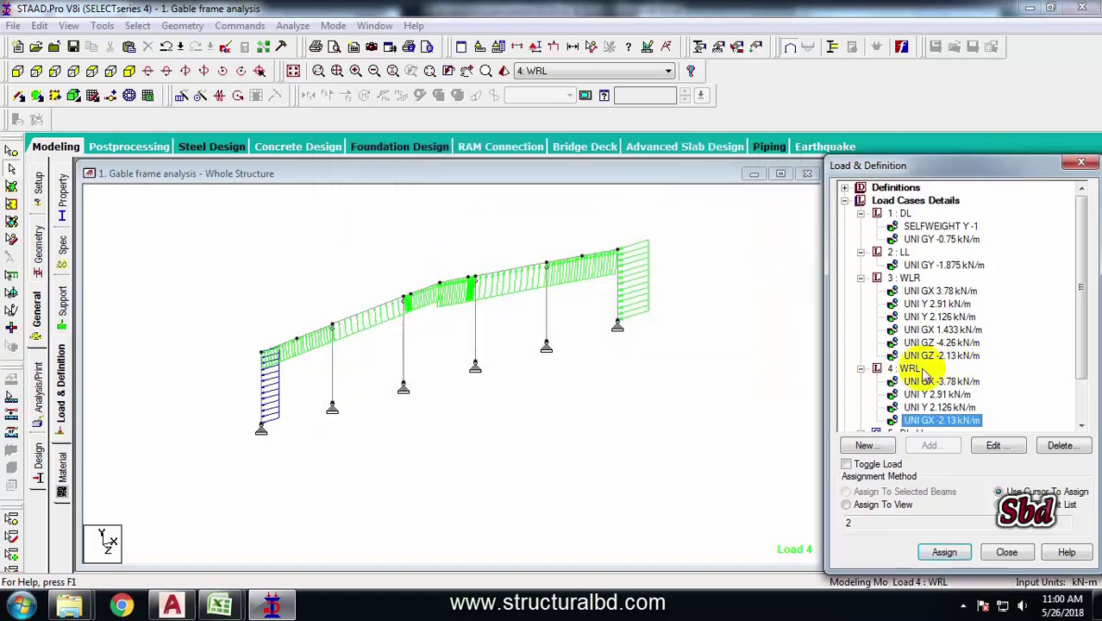
Step: Add uniform GZ member loads of -4.26 kN/m and -2.13 kN/m to the WRL load case, accepting the automatic save
{"action": "left_click", "coordinate": [903, 368]}
{"action": "left_click", "coordinate": [933, 446]}
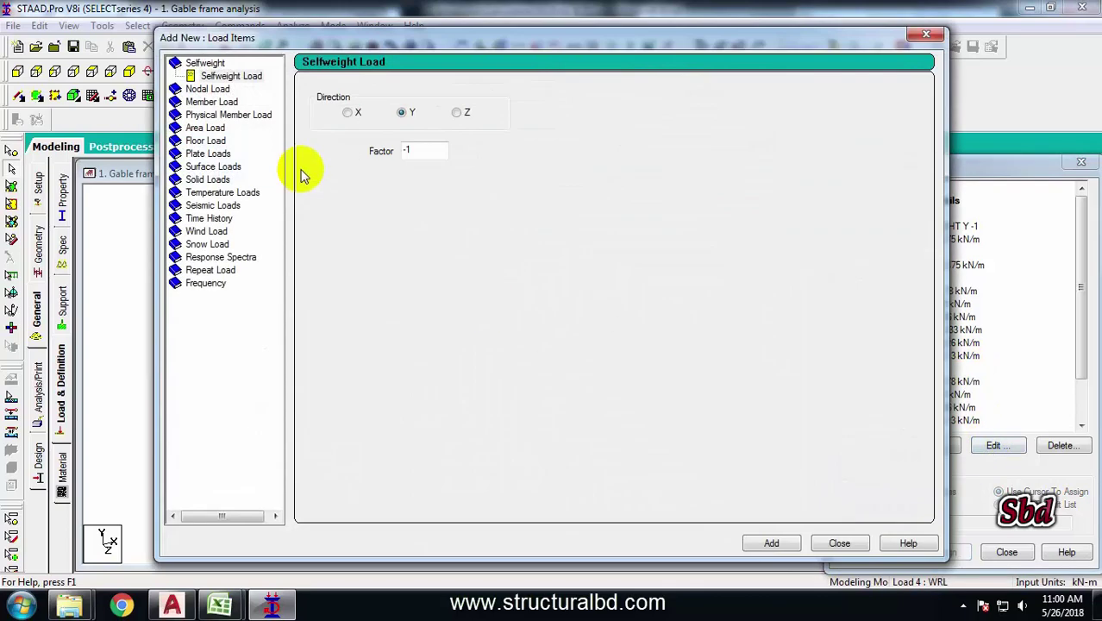
{"action": "left_click", "coordinate": [211, 101]}
{"action": "left_click_drag", "start_coordinate": [319, 38], "coordinate": [216, 33]}
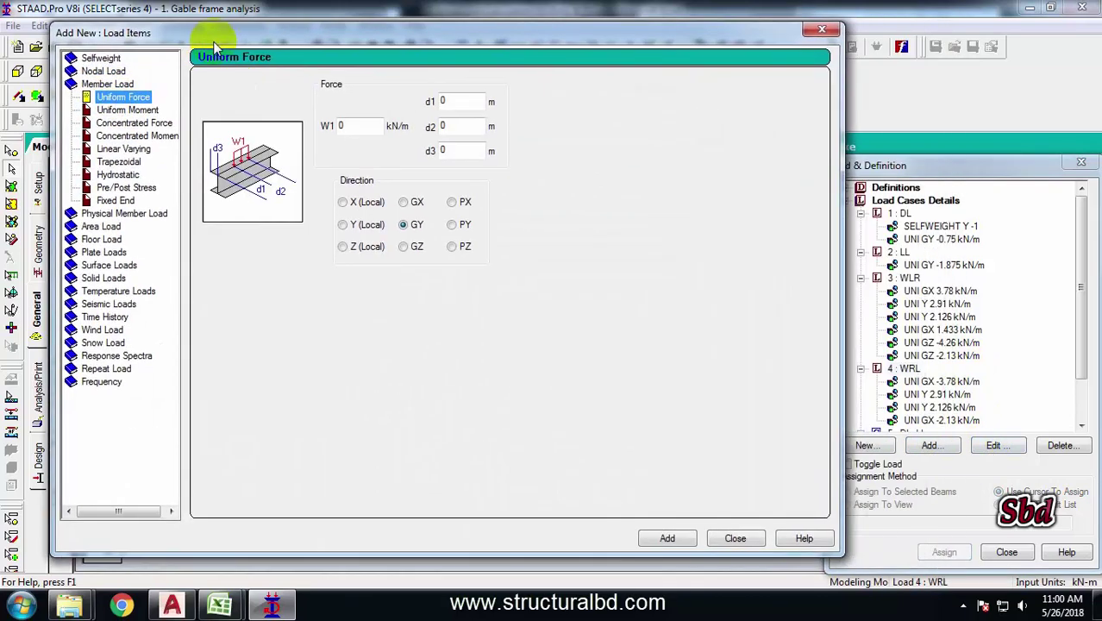
{"action": "left_click", "coordinate": [435, 330]}
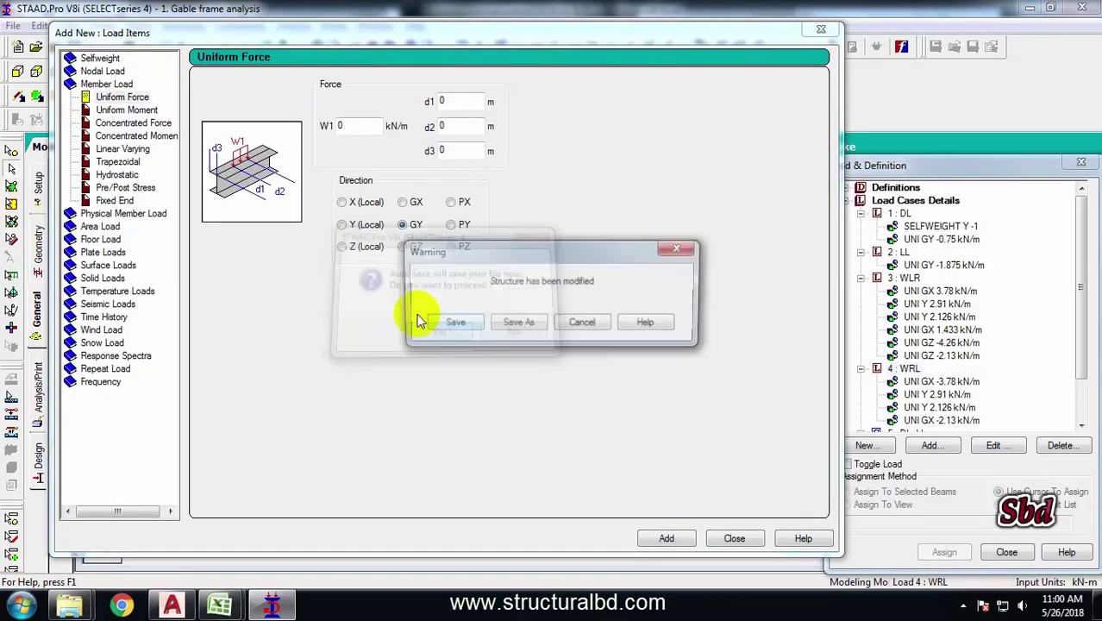
{"action": "left_click", "coordinate": [455, 322]}
{"action": "left_click", "coordinate": [402, 247]}
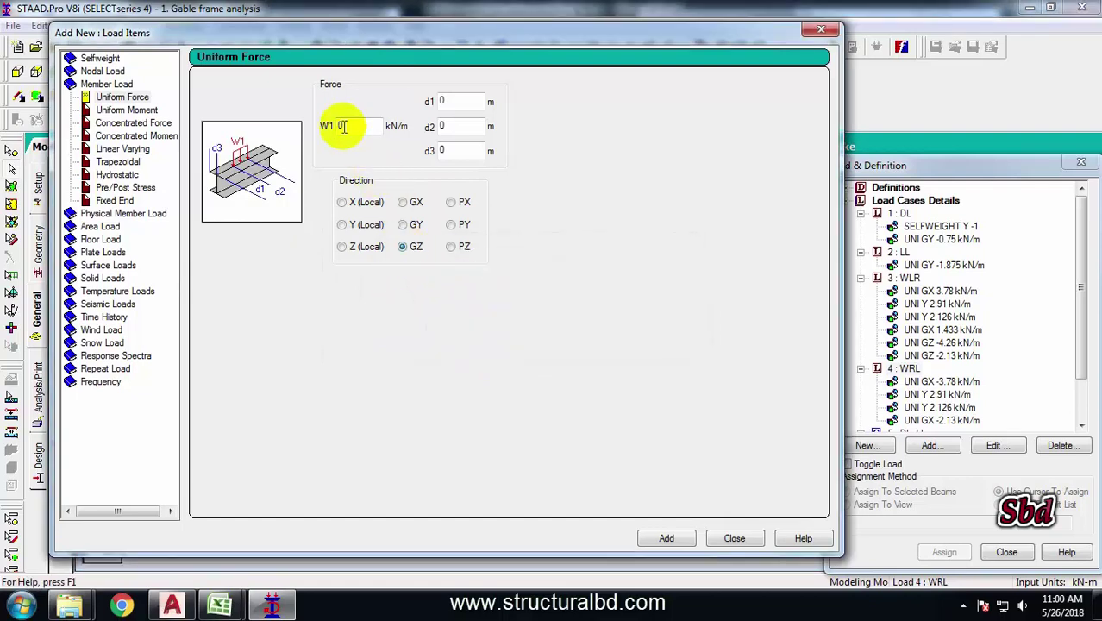
{"action": "left_click_drag", "start_coordinate": [292, 41], "coordinate": [266, 39]}
{"action": "key", "text": "BackSpace"}
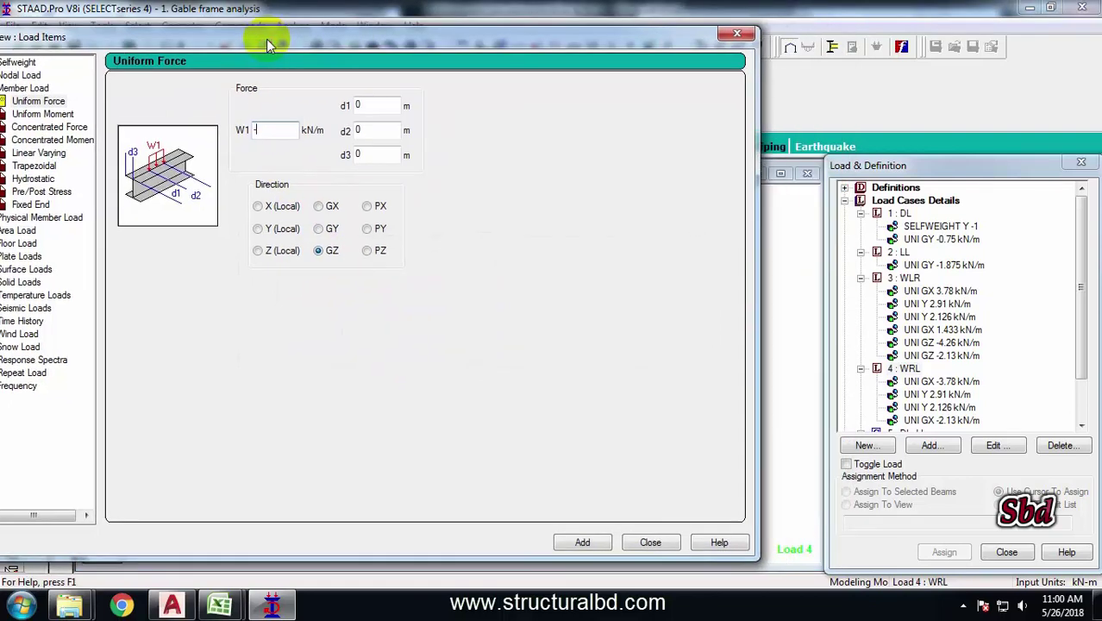
{"action": "type", "text": "-4.26"}
{"action": "left_click", "coordinate": [582, 542]}
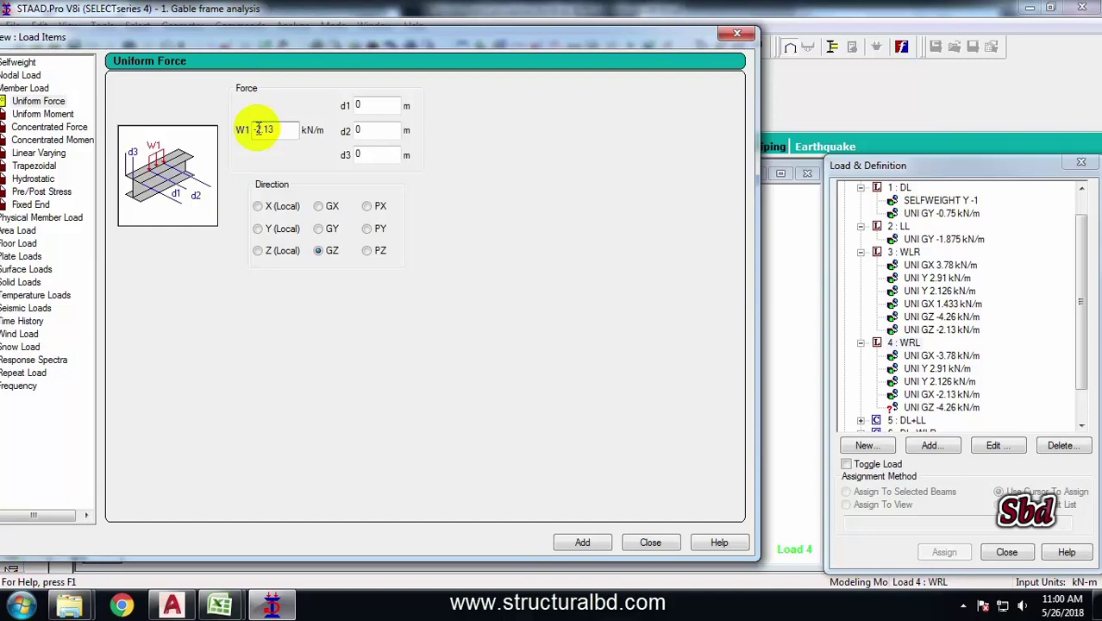
{"action": "left_click", "coordinate": [583, 544]}
{"action": "left_click", "coordinate": [657, 541]}
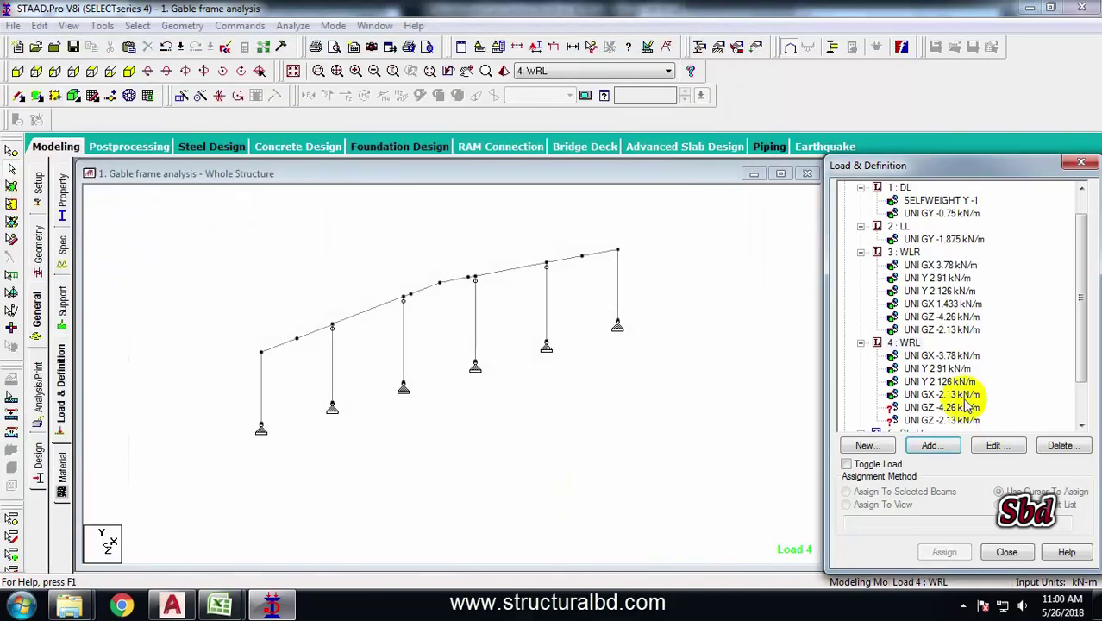
Step: Assign the WRL case's -4.26 kN/m GZ load to the four intermediate columns, members 18 to 21
{"action": "left_click", "coordinate": [918, 408]}
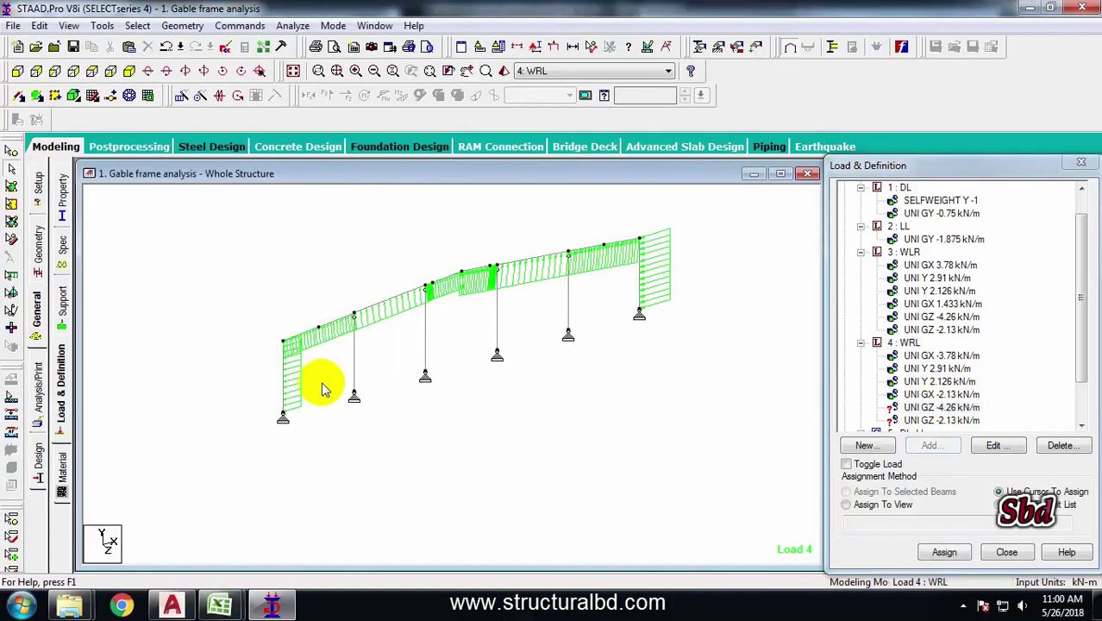
{"action": "left_click", "coordinate": [426, 341]}
{"action": "left_click", "coordinate": [496, 312]}
{"action": "left_click", "coordinate": [567, 304]}
{"action": "left_click", "coordinate": [887, 491]}
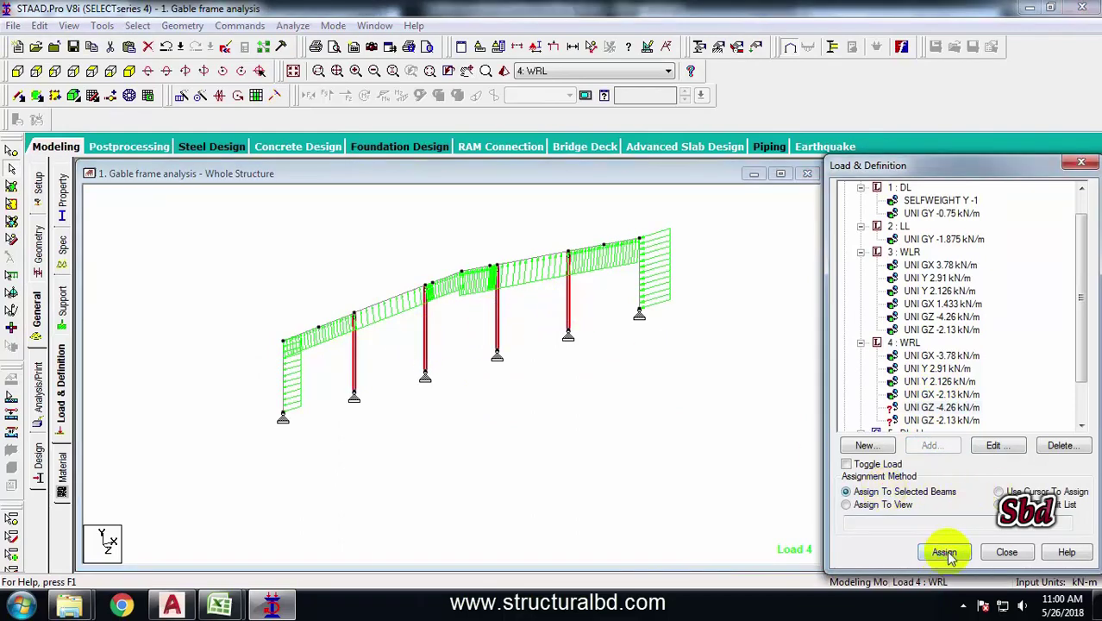
{"action": "left_click", "coordinate": [943, 552]}
{"action": "left_click", "coordinate": [980, 409]}
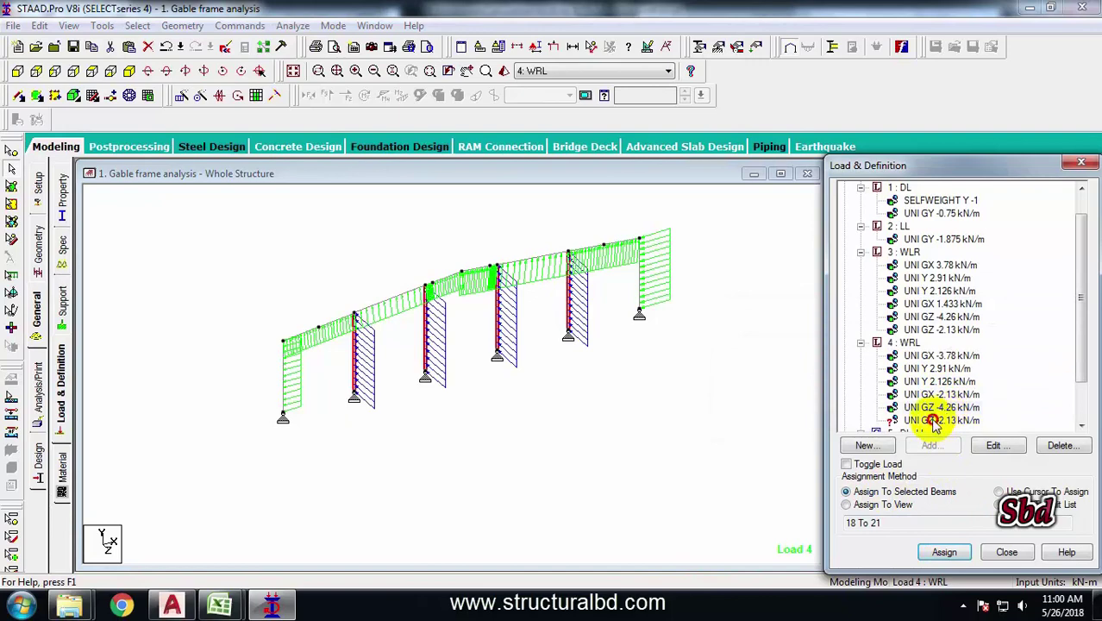
Step: Assign the WRL case's -2.13 kN/m GZ load to the two edge columns, members 2 and 8
{"action": "left_click", "coordinate": [640, 289]}
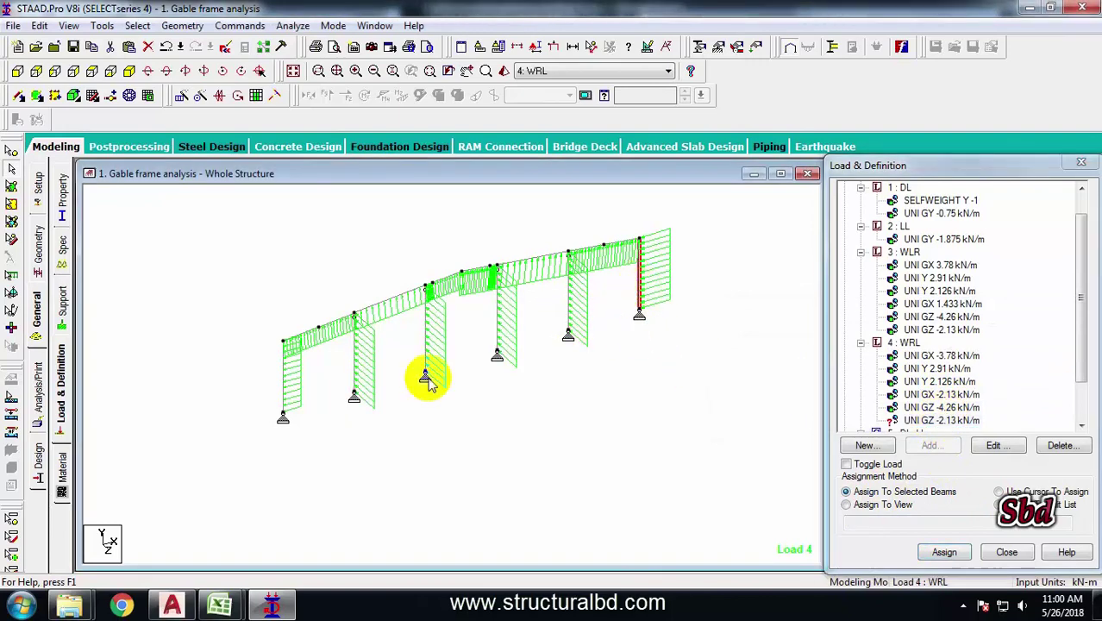
{"action": "left_click", "coordinate": [287, 371], "text": "ctrl"}
{"action": "left_click", "coordinate": [943, 552]}
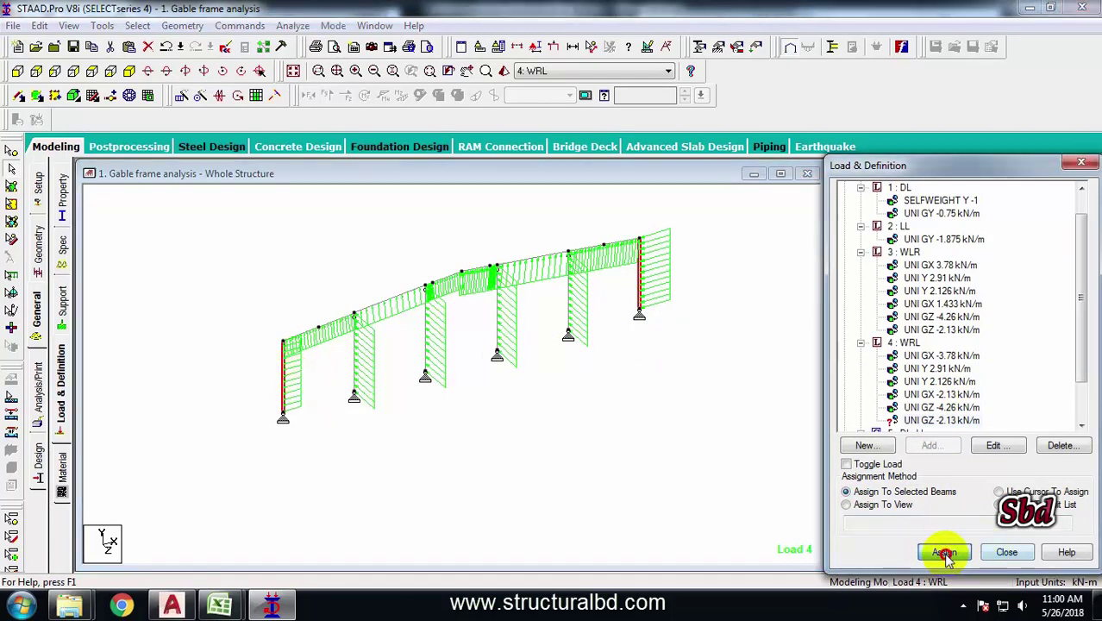
{"action": "left_click", "coordinate": [981, 409]}
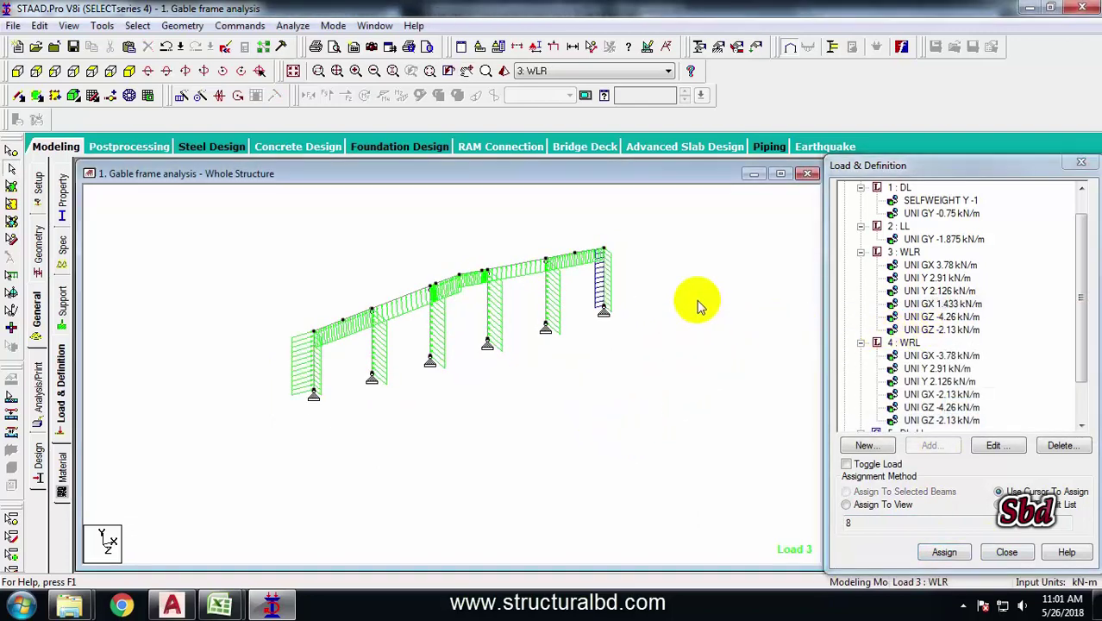
Step: Review the WLR loads on the frame and collapse the DL, WLR and WRL cases in the load list
{"action": "scroll", "coordinate": [677, 341], "scroll_direction": "down", "scroll_amount": 2}
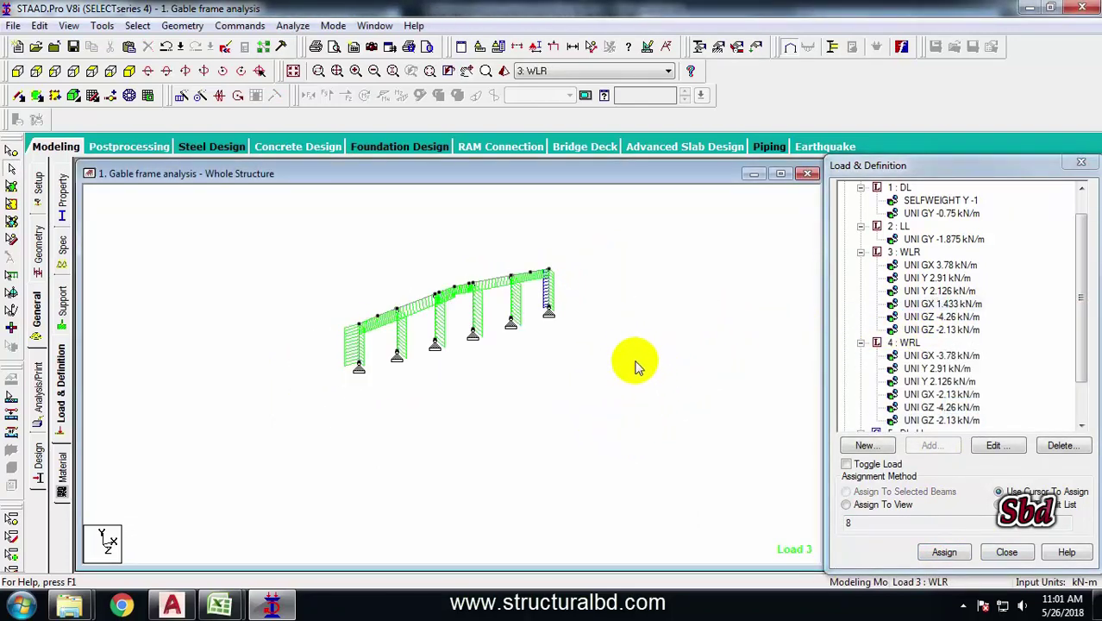
{"action": "middle_click_drag", "start_coordinate": [710, 309], "coordinate": [712, 327]}
{"action": "left_click", "coordinate": [861, 256]}
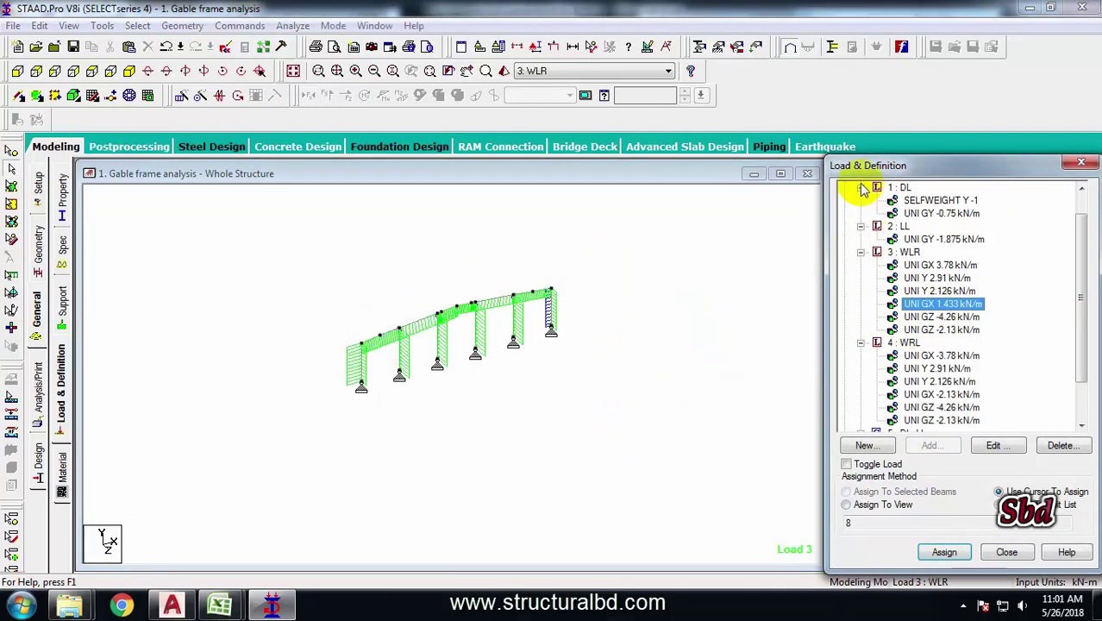
{"action": "left_click", "coordinate": [860, 187]}
{"action": "left_click", "coordinate": [860, 226]}
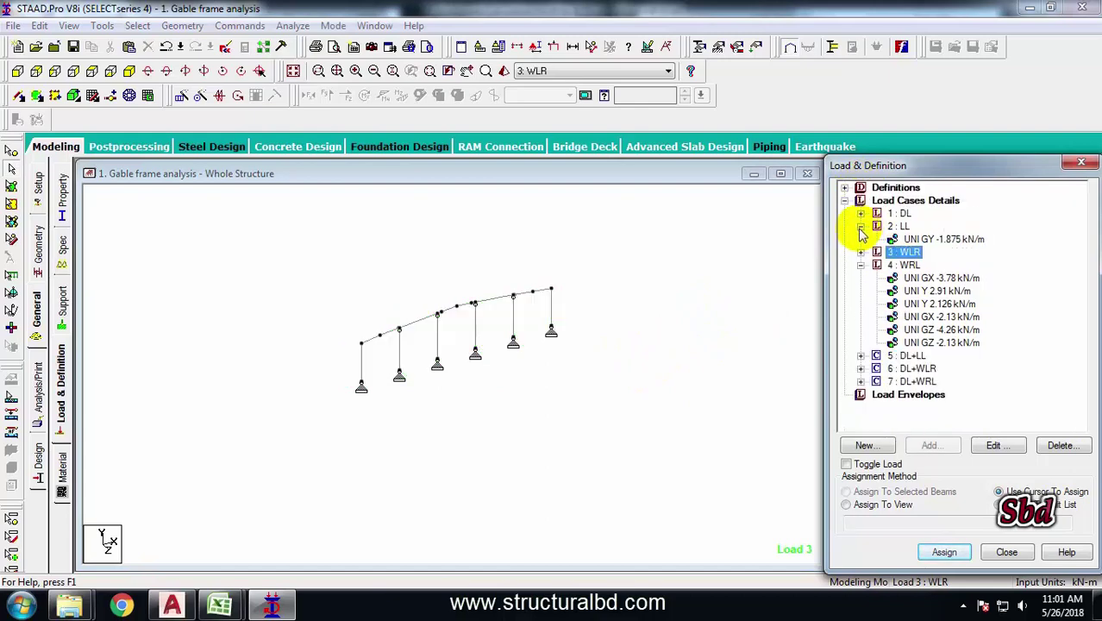
{"action": "left_click", "coordinate": [860, 265]}
{"action": "left_click", "coordinate": [511, 432]}
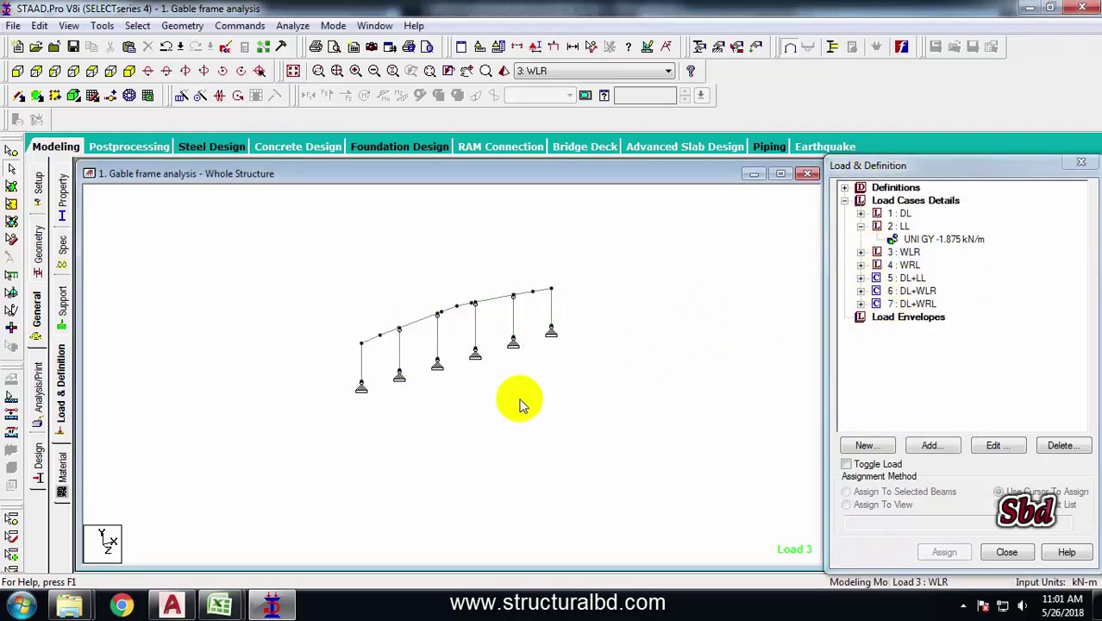
{"action": "scroll", "coordinate": [425, 323], "scroll_direction": "up", "scroll_amount": 4}
{"action": "scroll", "coordinate": [428, 336], "scroll_direction": "up", "scroll_amount": 2}
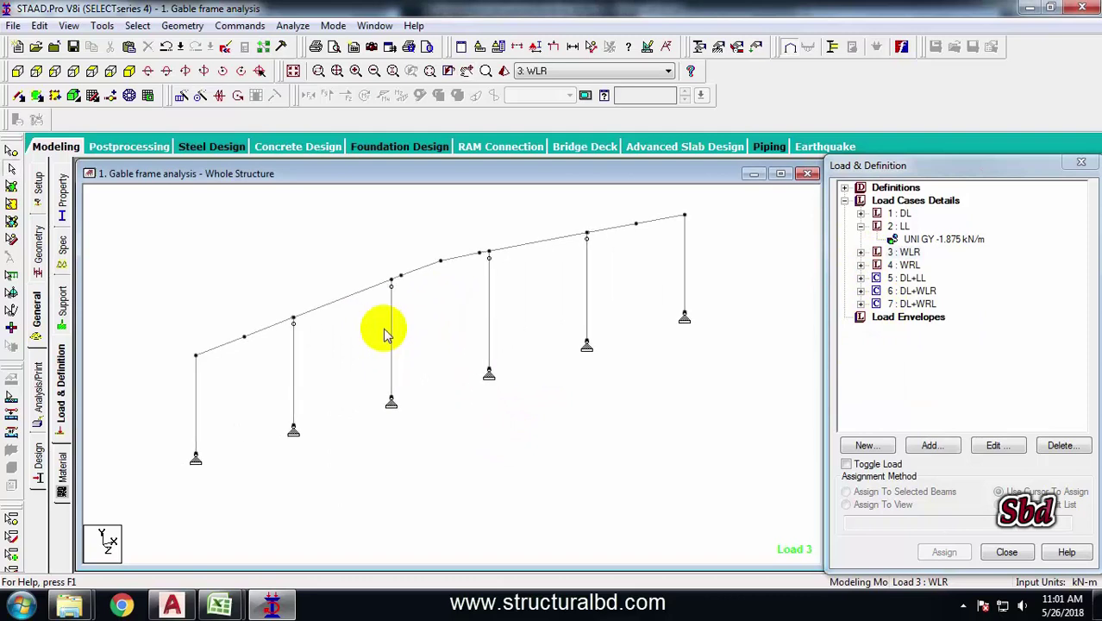
{"action": "scroll", "coordinate": [534, 311], "scroll_direction": "up", "scroll_amount": 1}
{"action": "scroll", "coordinate": [369, 317], "scroll_direction": "up", "scroll_amount": 1}
{"action": "scroll", "coordinate": [369, 317], "scroll_direction": "down", "scroll_amount": 2}
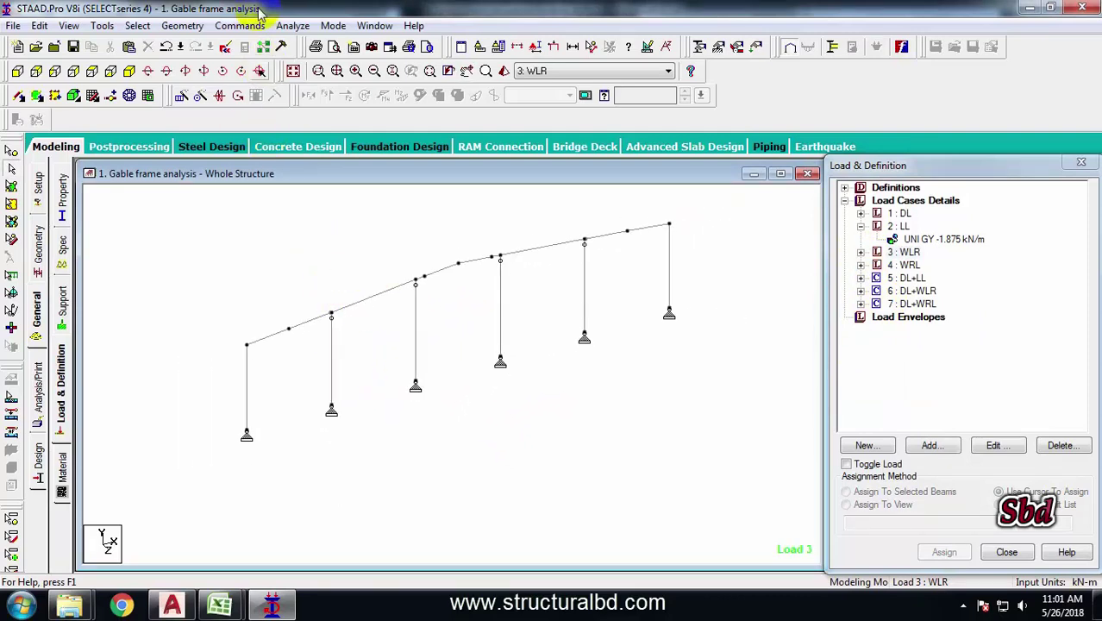
Step: Run the analysis and open the post-processing unity check results for all load cases
{"action": "left_click", "coordinate": [292, 28]}
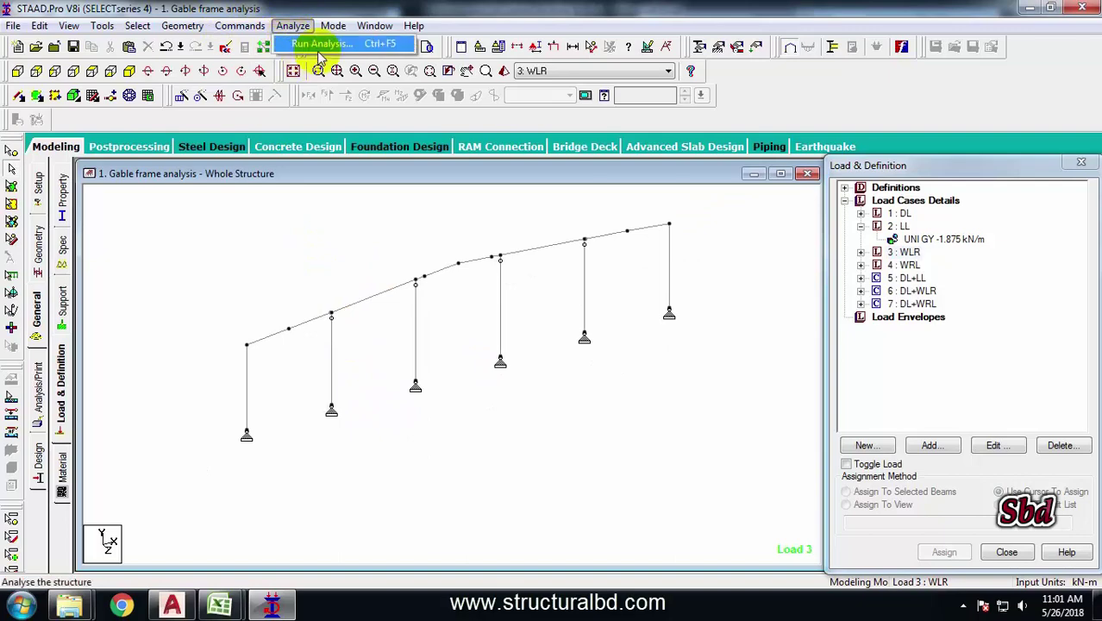
{"action": "left_click", "coordinate": [319, 44]}
{"action": "left_click", "coordinate": [452, 323]}
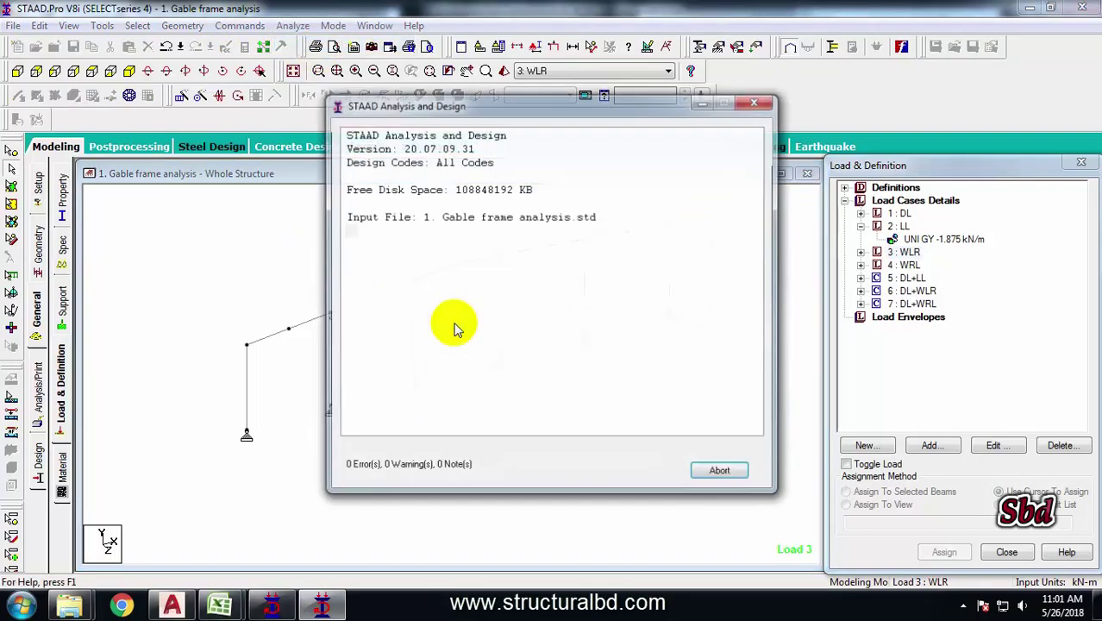
{"action": "left_click", "coordinate": [384, 464]}
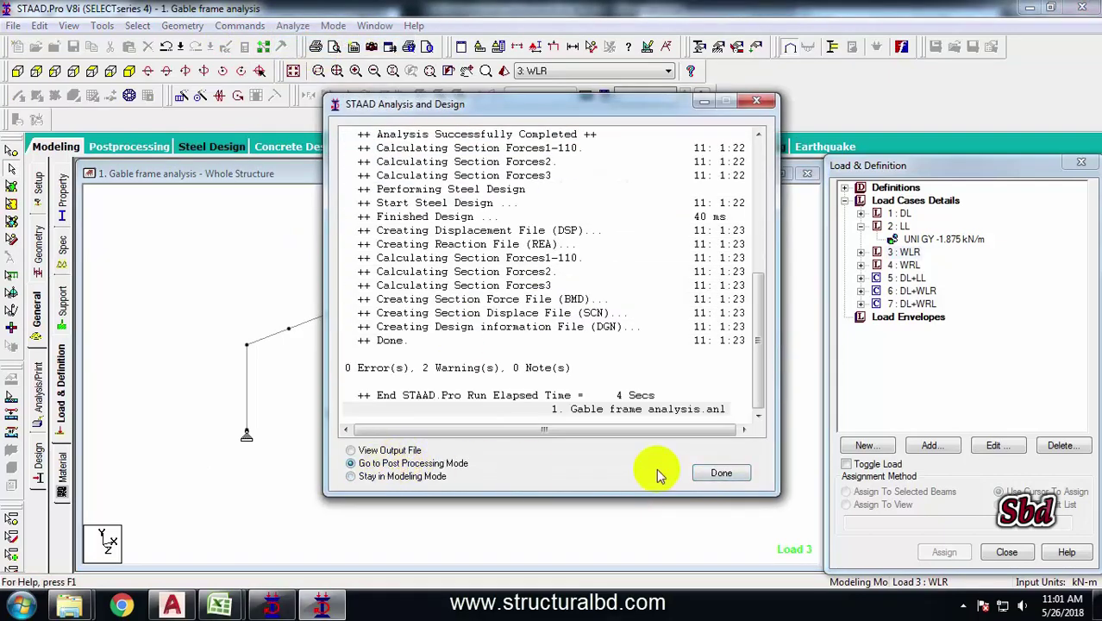
{"action": "left_click", "coordinate": [718, 472]}
{"action": "left_click", "coordinate": [577, 425]}
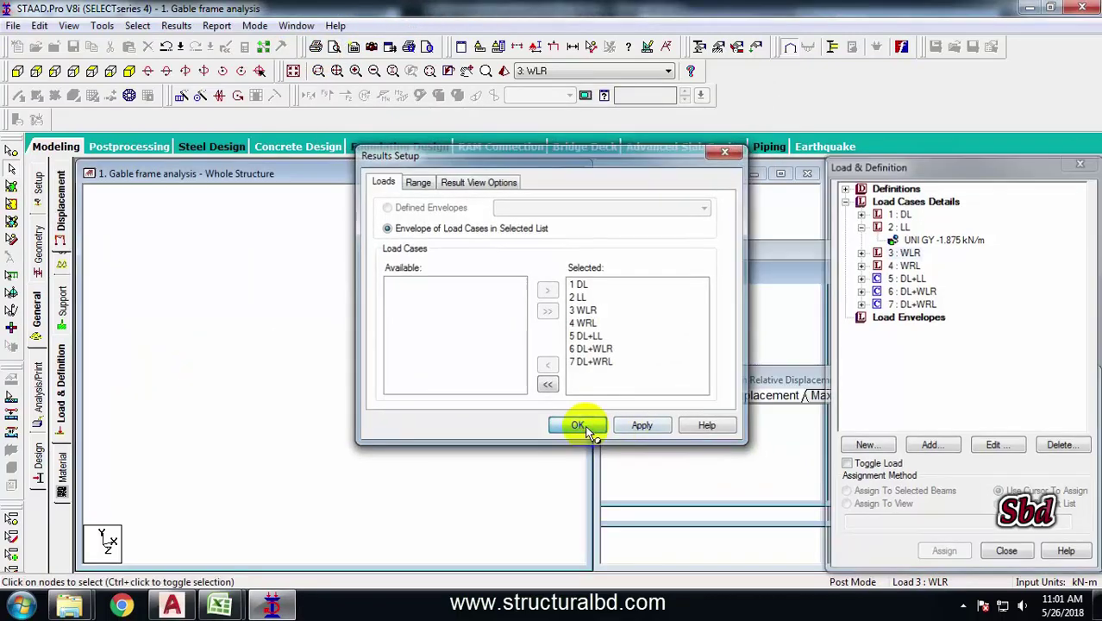
{"action": "left_click", "coordinate": [39, 237]}
{"action": "left_click", "coordinate": [61, 315]}
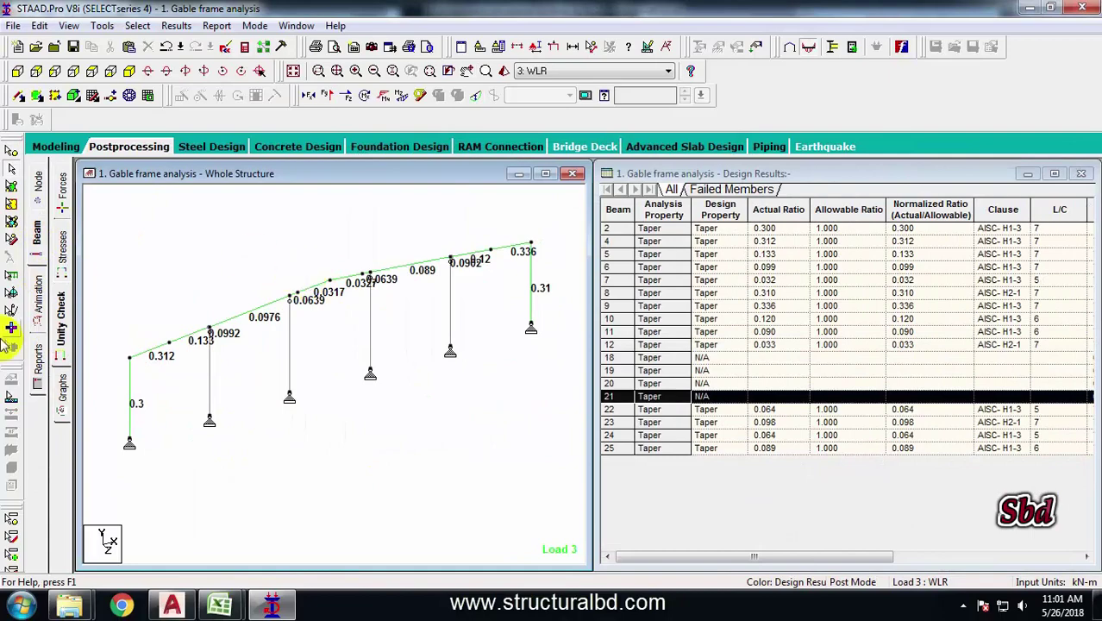
Step: Assign the FYLD 250000 steel design parameter to the four intermediate columns in the modeling steel design settings
{"action": "left_click", "coordinate": [57, 147]}
{"action": "left_click", "coordinate": [38, 461]}
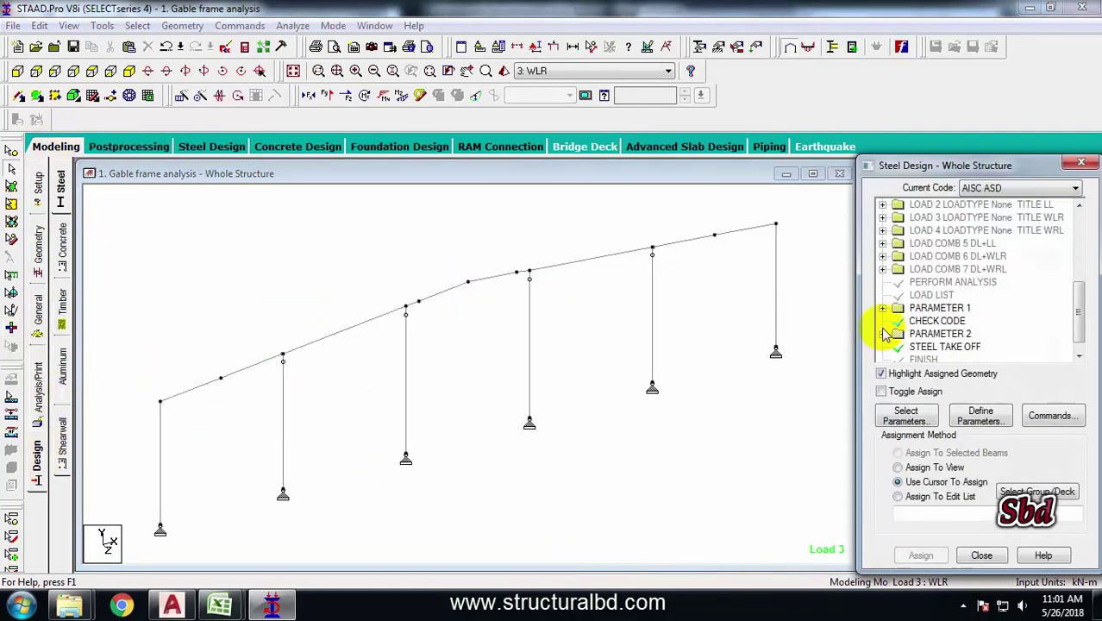
{"action": "left_click", "coordinate": [883, 307]}
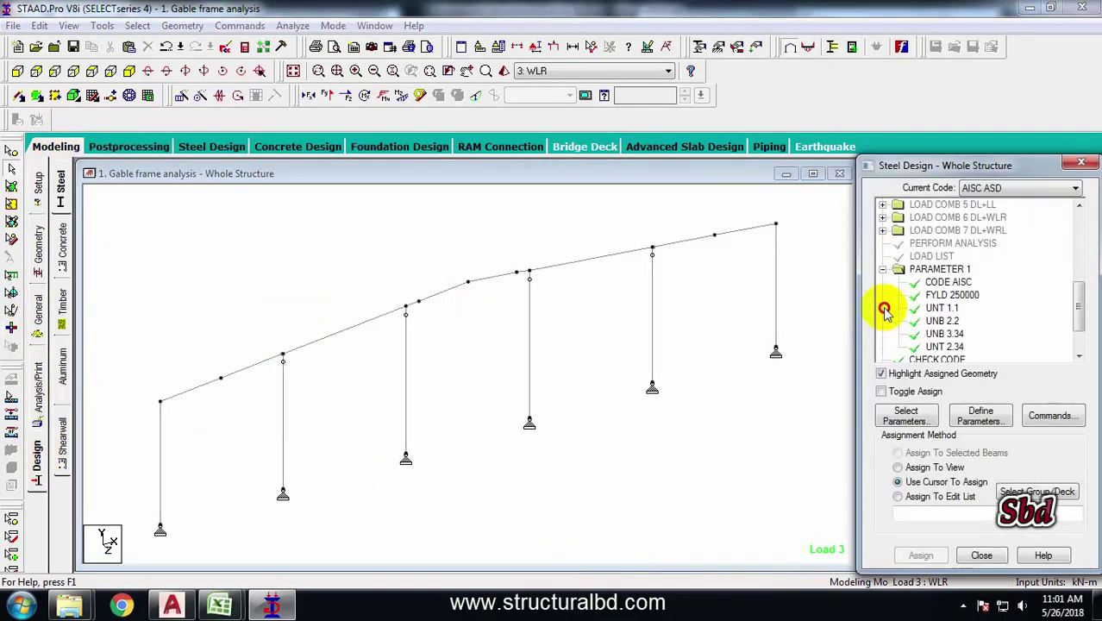
{"action": "left_click", "coordinate": [948, 293]}
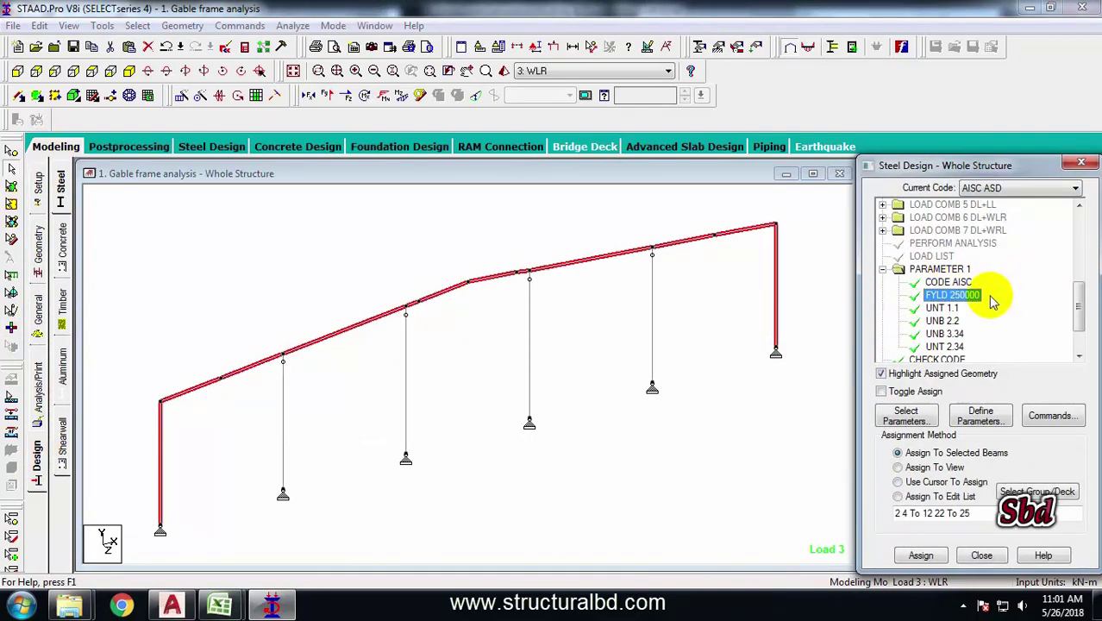
{"action": "left_click", "coordinate": [284, 387]}
{"action": "left_click", "coordinate": [405, 362], "text": "ctrl"}
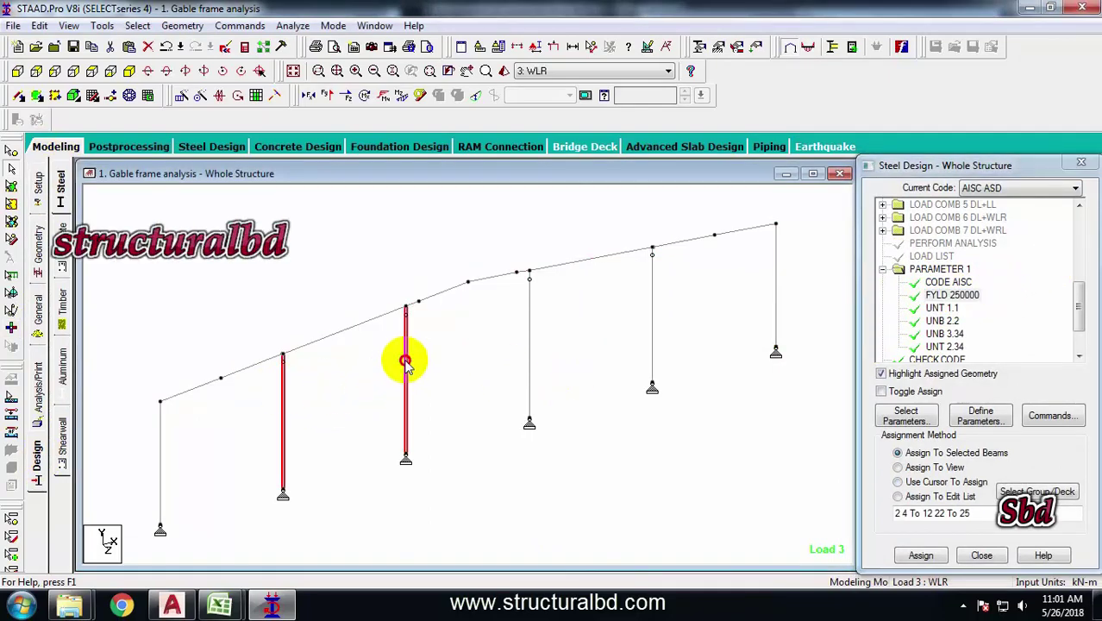
{"action": "left_click", "coordinate": [527, 335], "text": "ctrl"}
{"action": "left_click", "coordinate": [652, 302], "text": "ctrl"}
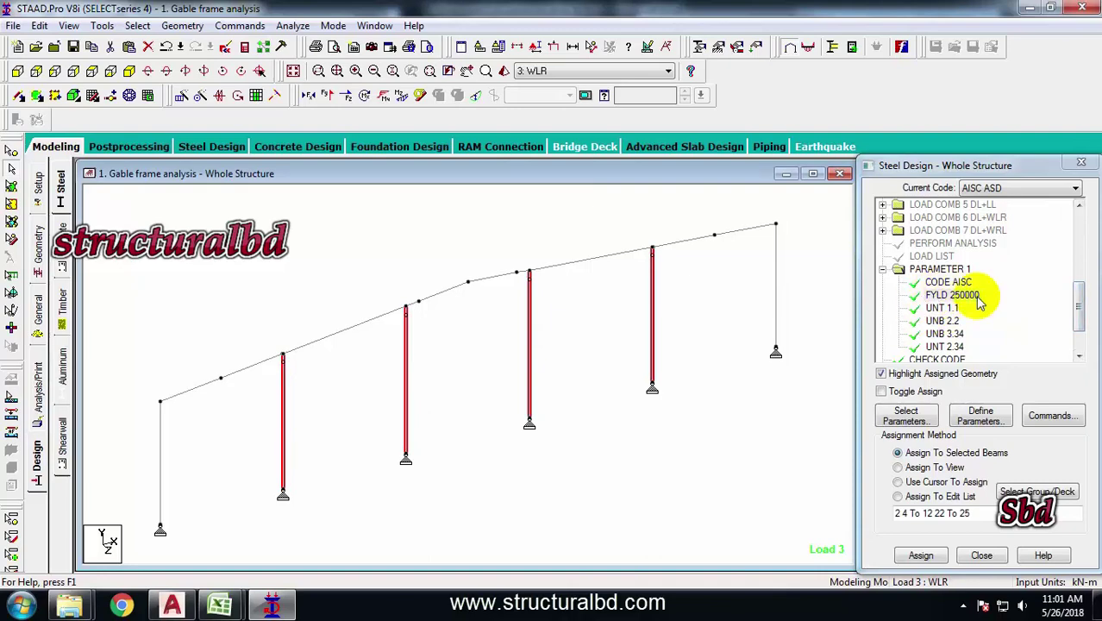
{"action": "left_click", "coordinate": [920, 555]}
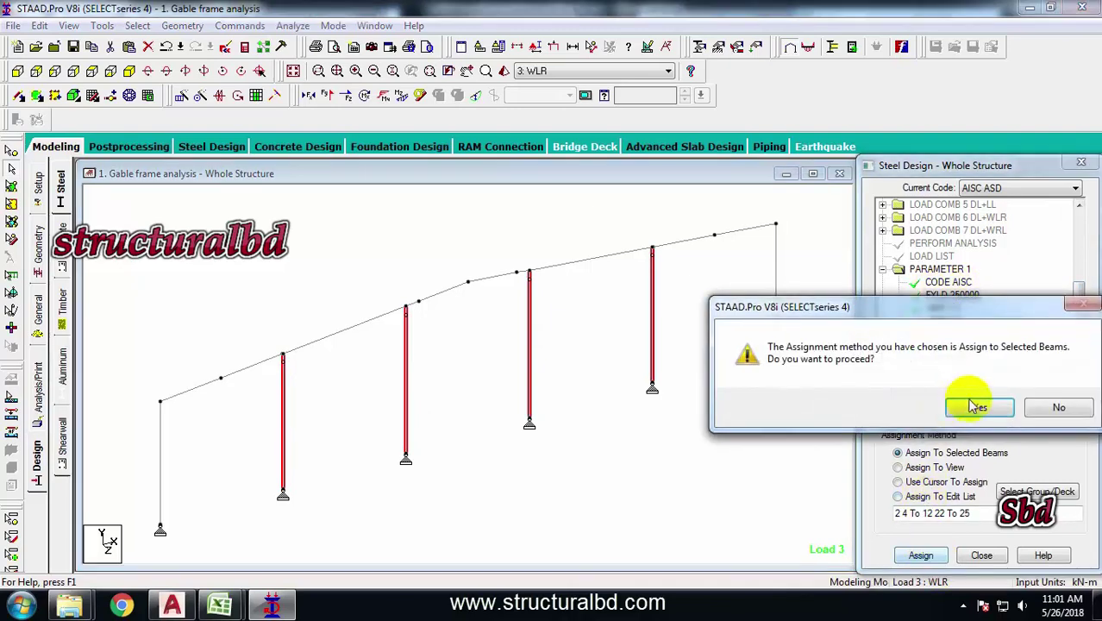
{"action": "left_click", "coordinate": [974, 404]}
Step: Assign the UNB 3.34 design parameter to the four intermediate columns, members 18 to 21
{"action": "left_click", "coordinate": [941, 308]}
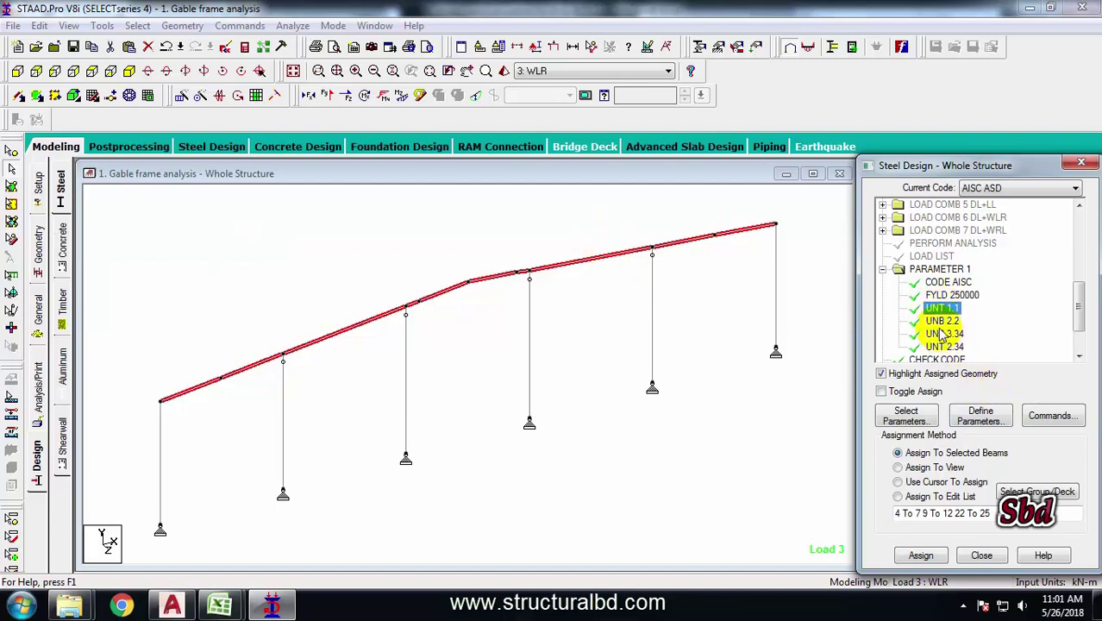
{"action": "left_click", "coordinate": [944, 334]}
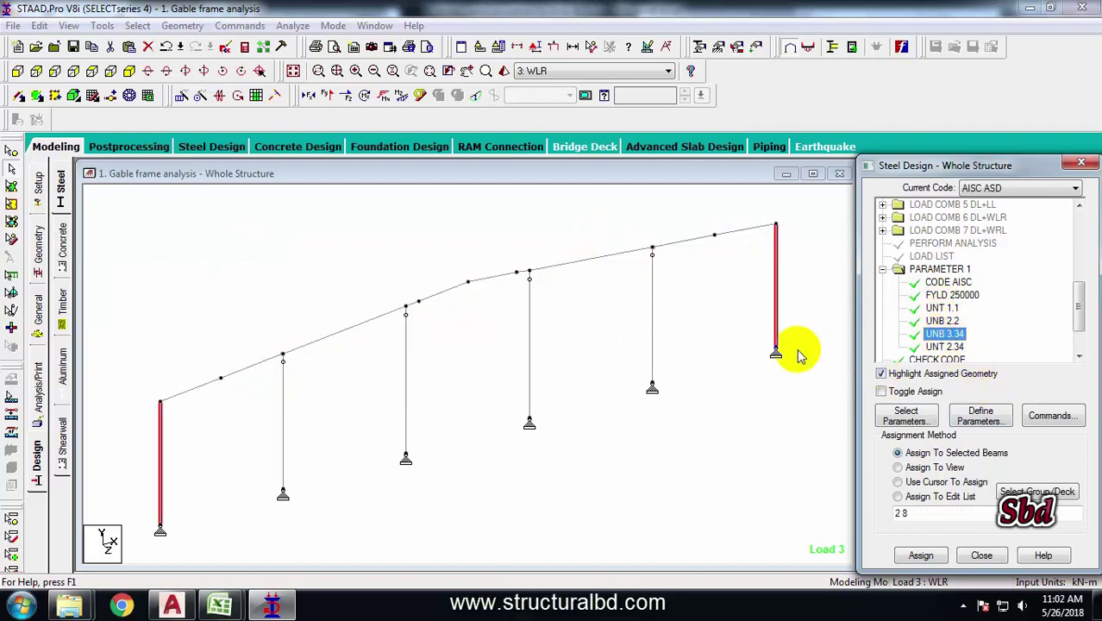
{"action": "left_click", "coordinate": [649, 317]}
{"action": "left_click", "coordinate": [528, 341], "text": "ctrl"}
{"action": "left_click", "coordinate": [405, 379], "text": "ctrl"}
{"action": "left_click", "coordinate": [945, 335]}
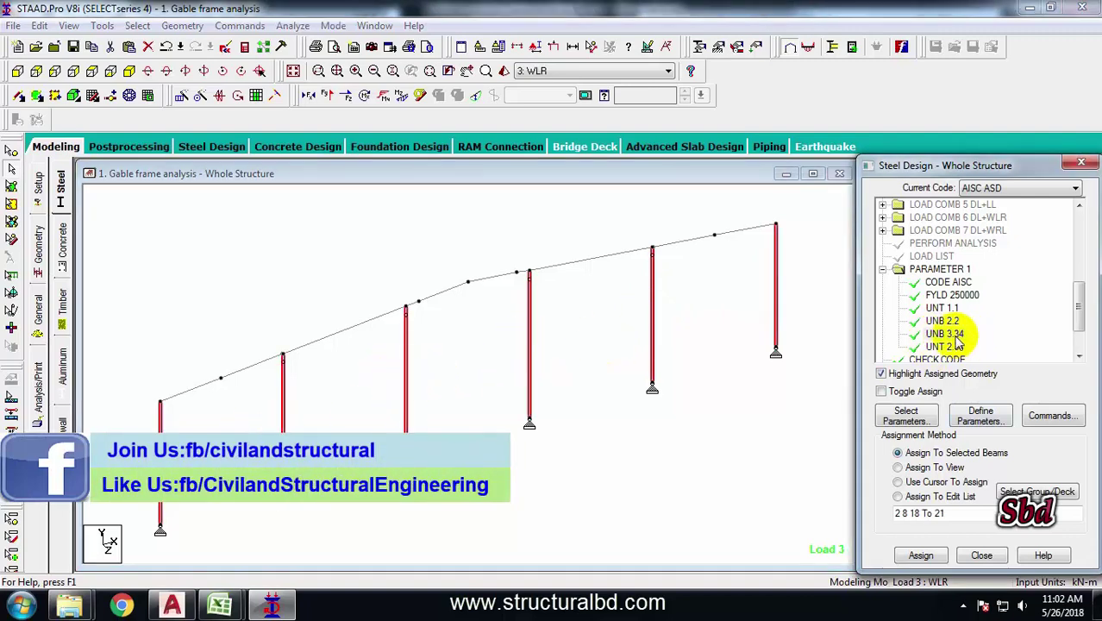
Step: Change the UNB 3.34 design parameter to an unsupported bottom flange length of 2.34 m
{"action": "double_click", "coordinate": [954, 337]}
{"action": "left_click_drag", "start_coordinate": [546, 253], "coordinate": [494, 253]}
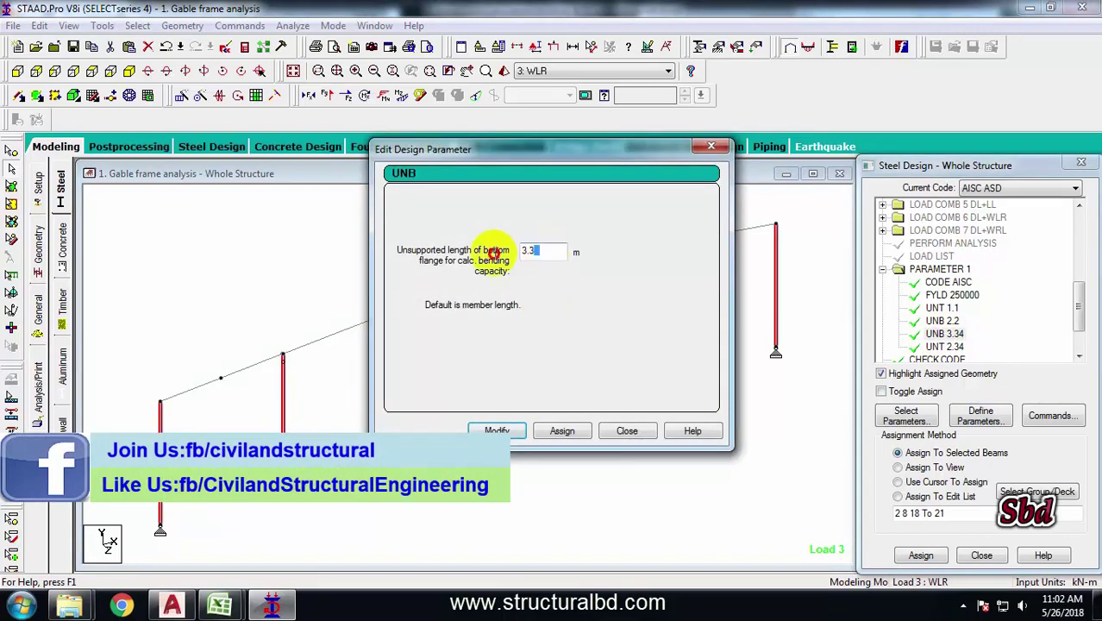
{"action": "type", "text": "2.34"}
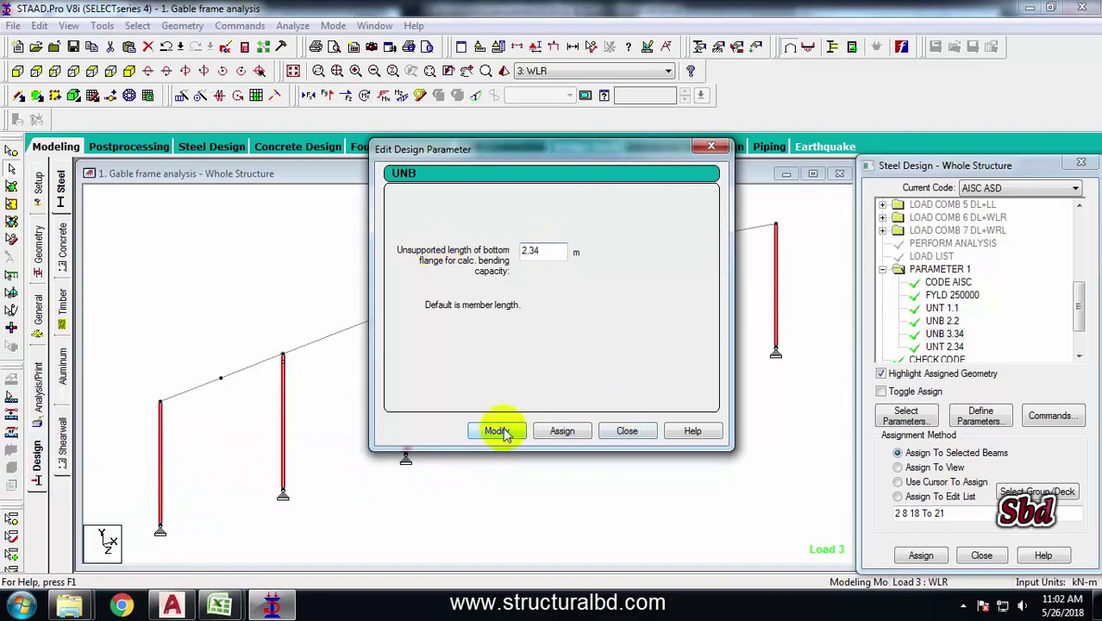
{"action": "left_click", "coordinate": [497, 431]}
{"action": "left_click", "coordinate": [626, 431]}
Step: Assign the UNT 2.34 design parameter to the four intermediate columns
{"action": "left_click_drag", "start_coordinate": [1073, 250], "coordinate": [1077, 323]}
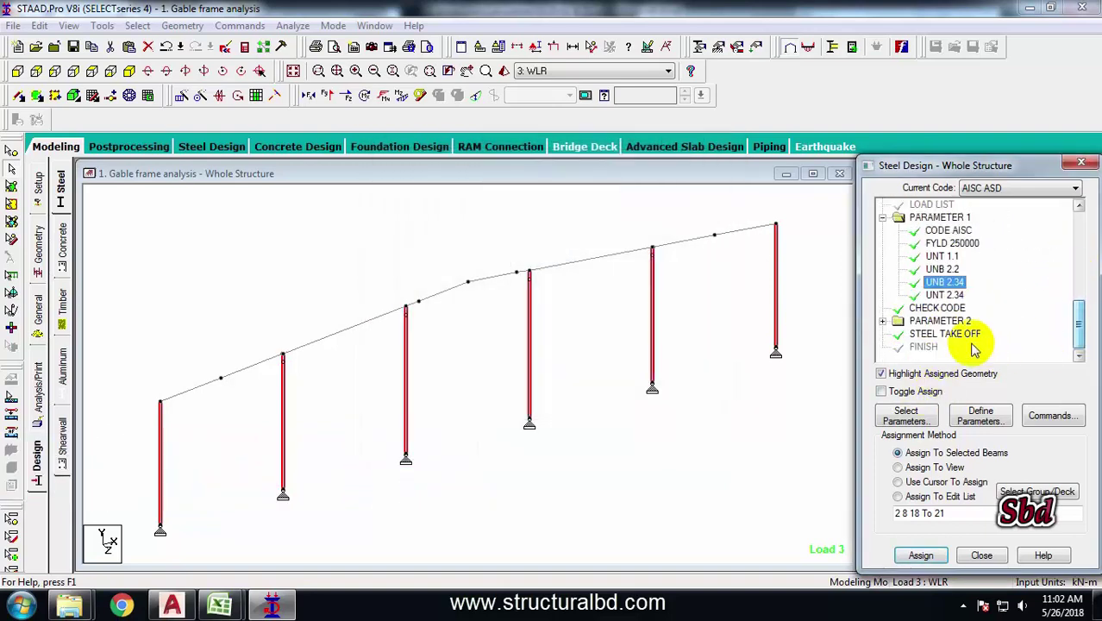
{"action": "left_click", "coordinate": [944, 294]}
{"action": "left_click", "coordinate": [653, 339]}
{"action": "left_click", "coordinate": [528, 348], "text": "ctrl"}
{"action": "left_click", "coordinate": [406, 376], "text": "ctrl"}
{"action": "left_click", "coordinate": [283, 403], "text": "ctrl"}
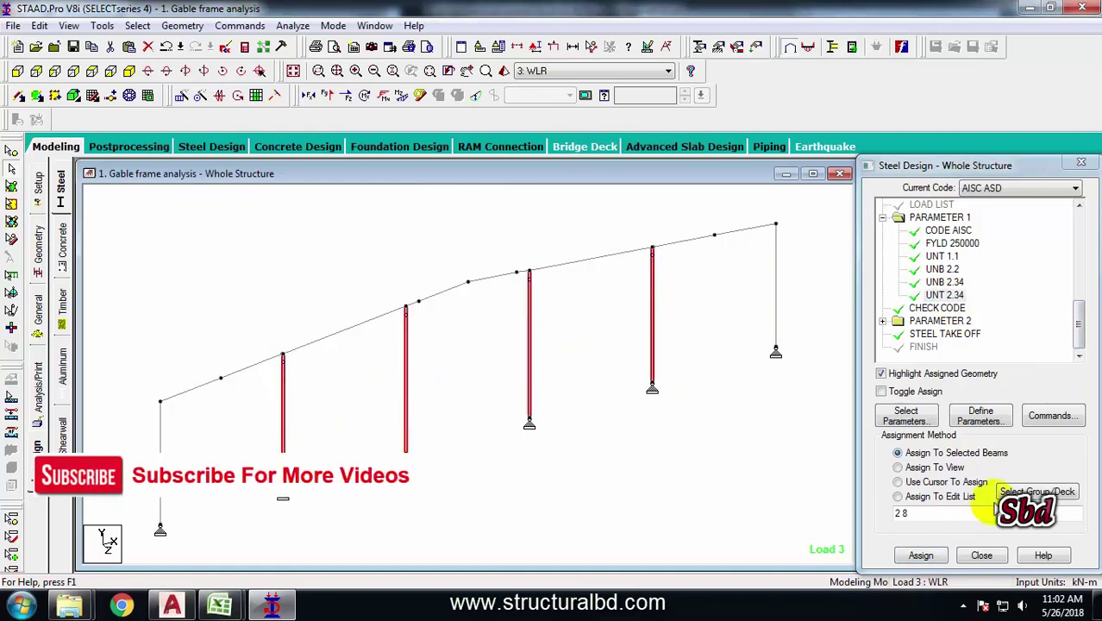
{"action": "left_click", "coordinate": [920, 555]}
{"action": "left_click", "coordinate": [979, 405]}
Step: Assign the CHECK CODE command to the four intermediate columns as well
{"action": "left_click", "coordinate": [933, 308]}
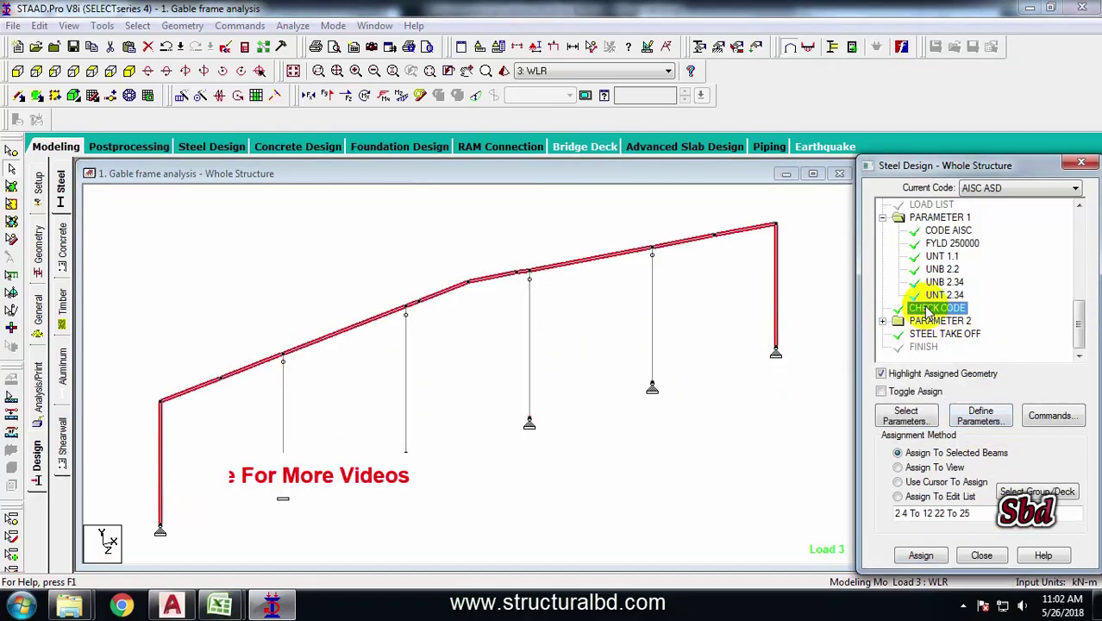
{"action": "left_click", "coordinate": [653, 315]}
{"action": "left_click", "coordinate": [528, 344], "text": "ctrl"}
{"action": "left_click", "coordinate": [406, 371], "text": "ctrl"}
{"action": "left_click", "coordinate": [282, 395], "text": "ctrl"}
{"action": "left_click", "coordinate": [909, 554]}
{"action": "left_click", "coordinate": [974, 406]}
Step: Assign the STEEL TAKE OFF command to the four intermediate columns
{"action": "left_click", "coordinate": [945, 333]}
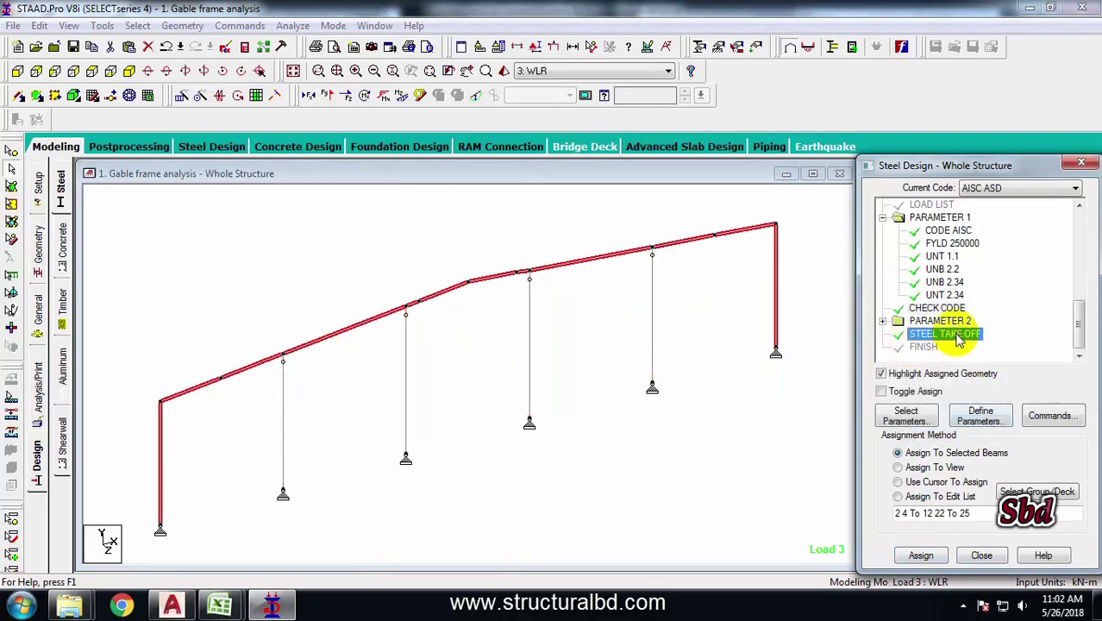
{"action": "left_click", "coordinate": [650, 320]}
{"action": "left_click", "coordinate": [652, 326]}
{"action": "left_click", "coordinate": [529, 343], "text": "ctrl"}
{"action": "left_click", "coordinate": [406, 376], "text": "ctrl"}
{"action": "left_click", "coordinate": [282, 384], "text": "ctrl"}
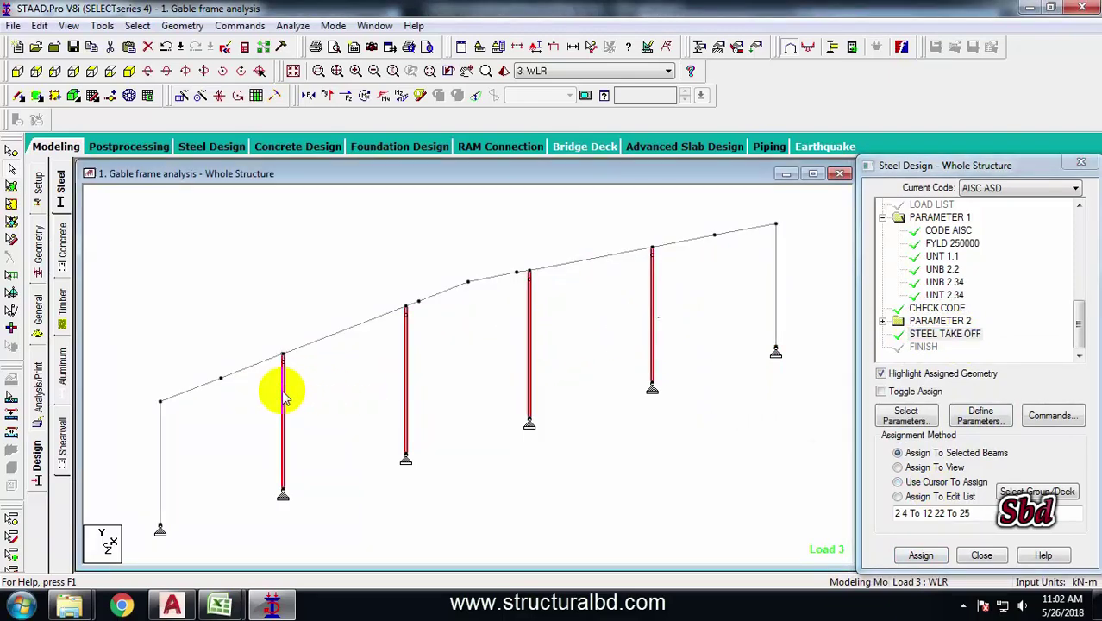
{"action": "left_click", "coordinate": [915, 554]}
{"action": "left_click", "coordinate": [978, 406]}
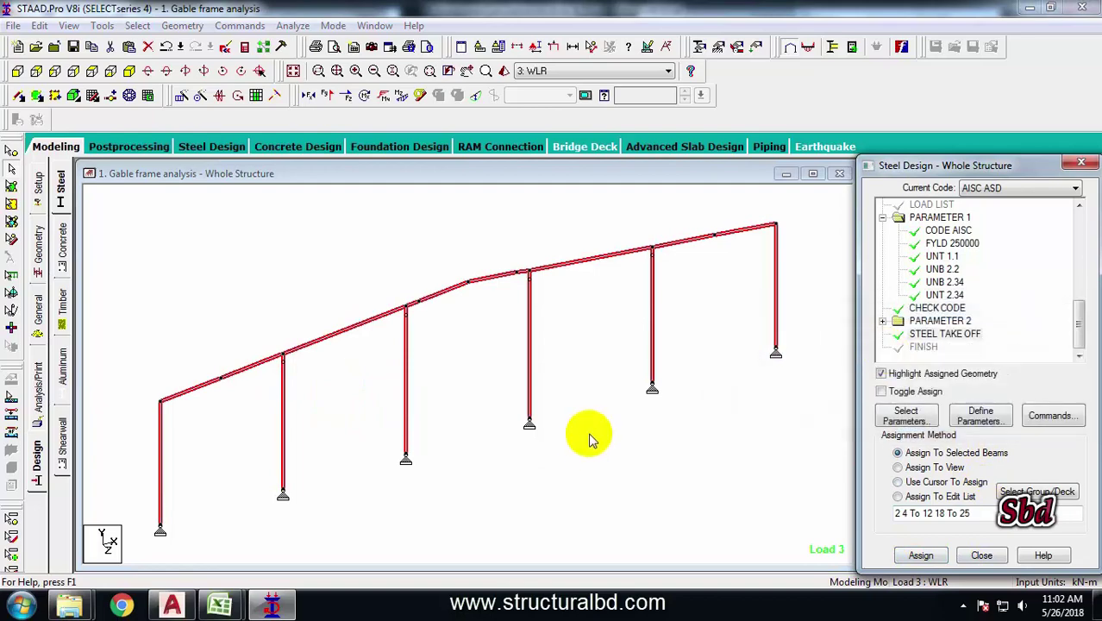
Step: Save the modified structure, run the analysis and go to post-processing mode
{"action": "left_click", "coordinate": [293, 25]}
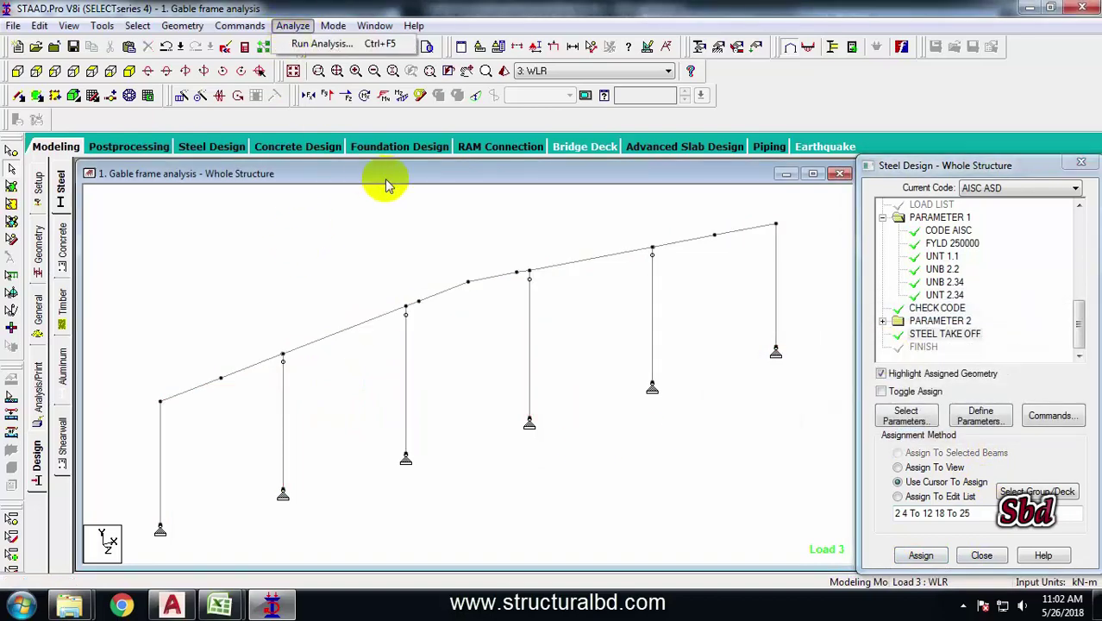
{"action": "left_click", "coordinate": [318, 42]}
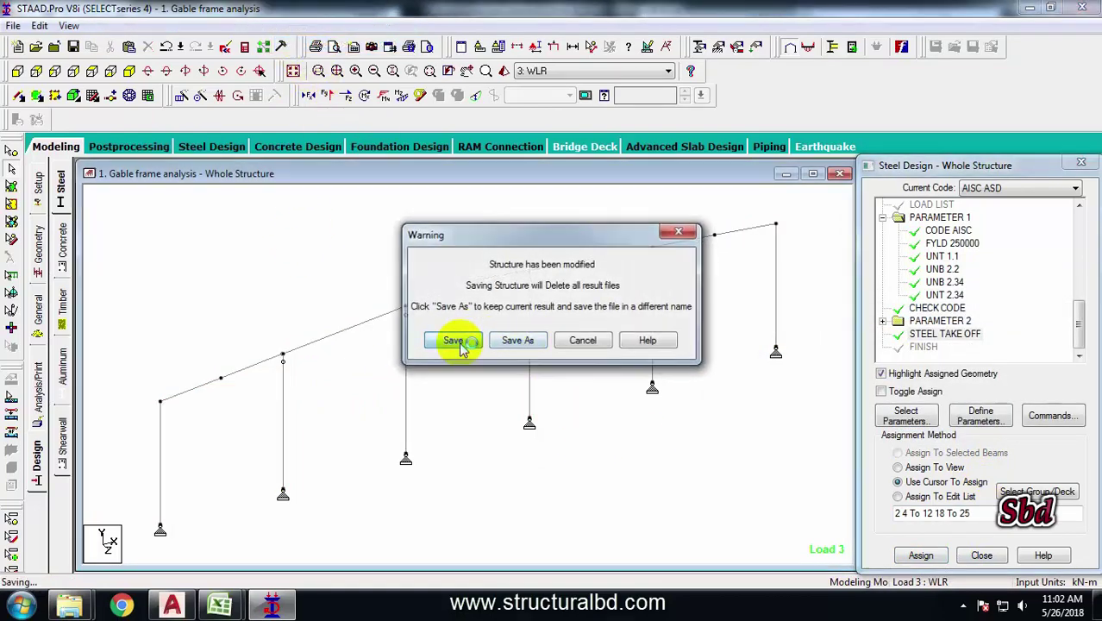
{"action": "left_click", "coordinate": [455, 340]}
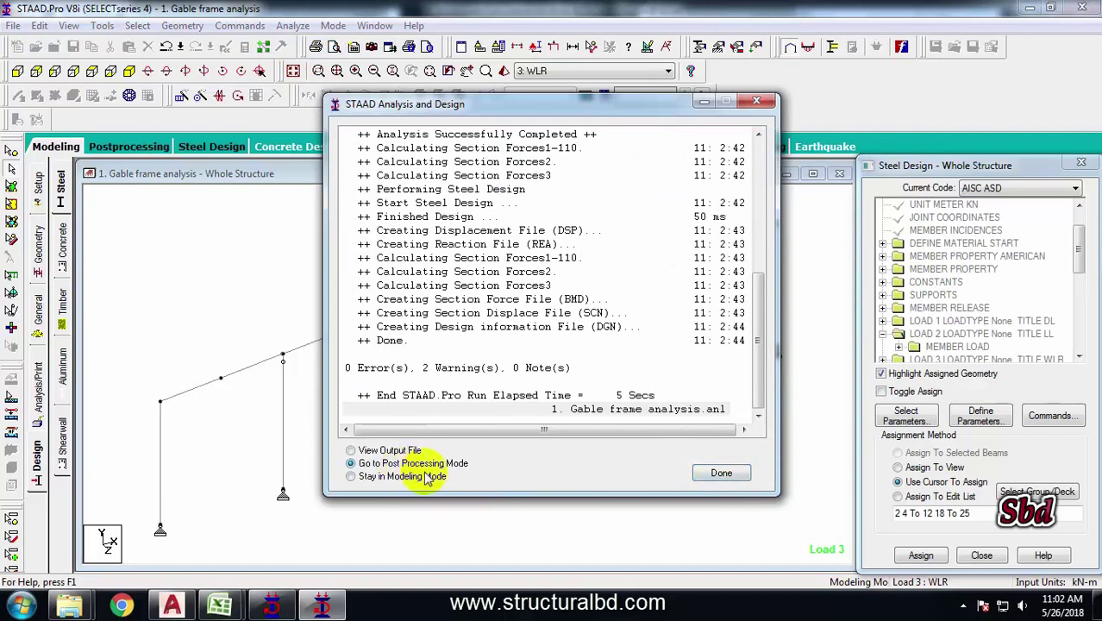
{"action": "left_click", "coordinate": [717, 473]}
Step: Open the beam unity check results and examine the design ratios of all frame members, including the intermediate columns
{"action": "left_click", "coordinate": [37, 242]}
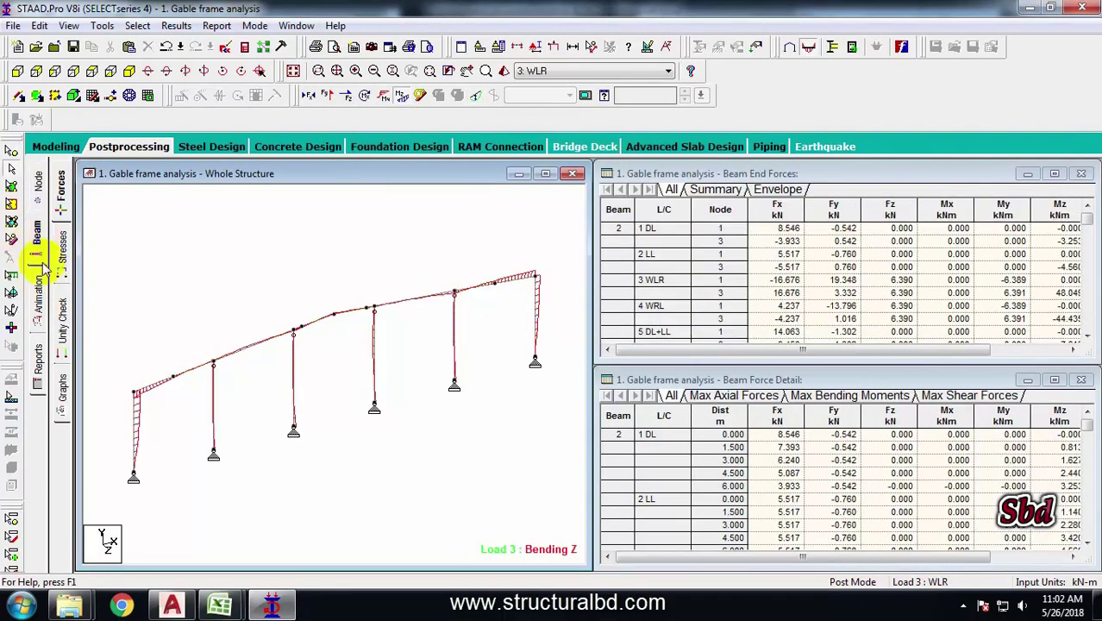
{"action": "left_click", "coordinate": [62, 321]}
{"action": "scroll", "coordinate": [263, 368], "scroll_direction": "up", "scroll_amount": 3}
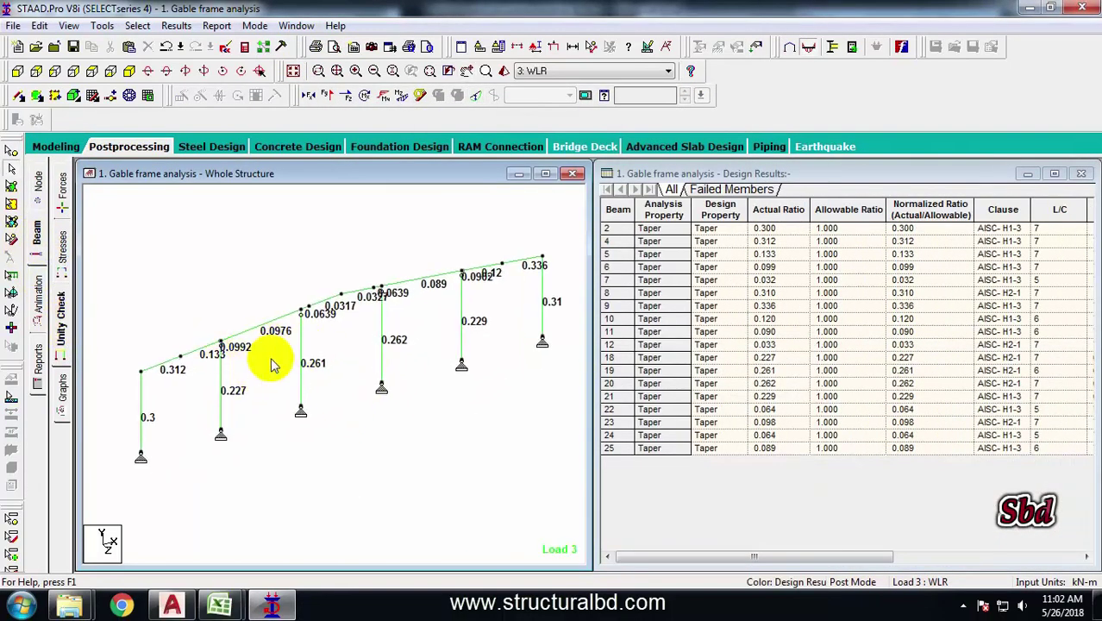
{"action": "scroll", "coordinate": [326, 321], "scroll_direction": "up", "scroll_amount": 1}
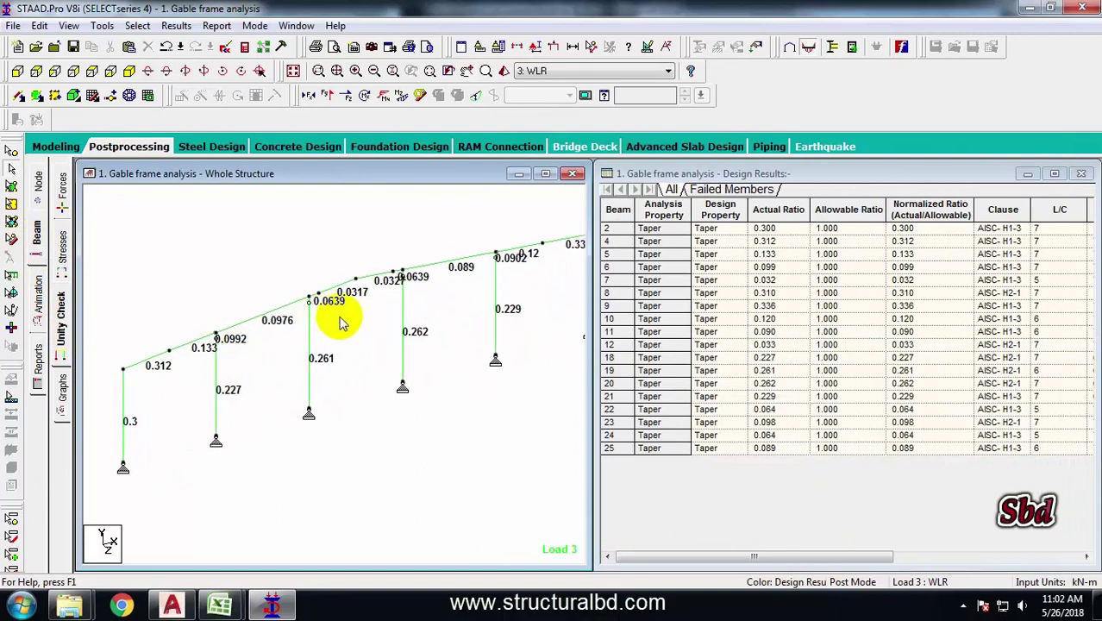
{"action": "middle_click_drag", "start_coordinate": [369, 357], "coordinate": [357, 333]}
{"action": "scroll", "coordinate": [336, 302], "scroll_direction": "down", "scroll_amount": 2}
{"action": "middle_click_drag", "start_coordinate": [175, 362], "coordinate": [466, 112]}
Step: Overlay the displacement, bending Z, torsion and shear Y diagrams for load 3 WLR on the frame and examine them
{"action": "left_click", "coordinate": [475, 95]}
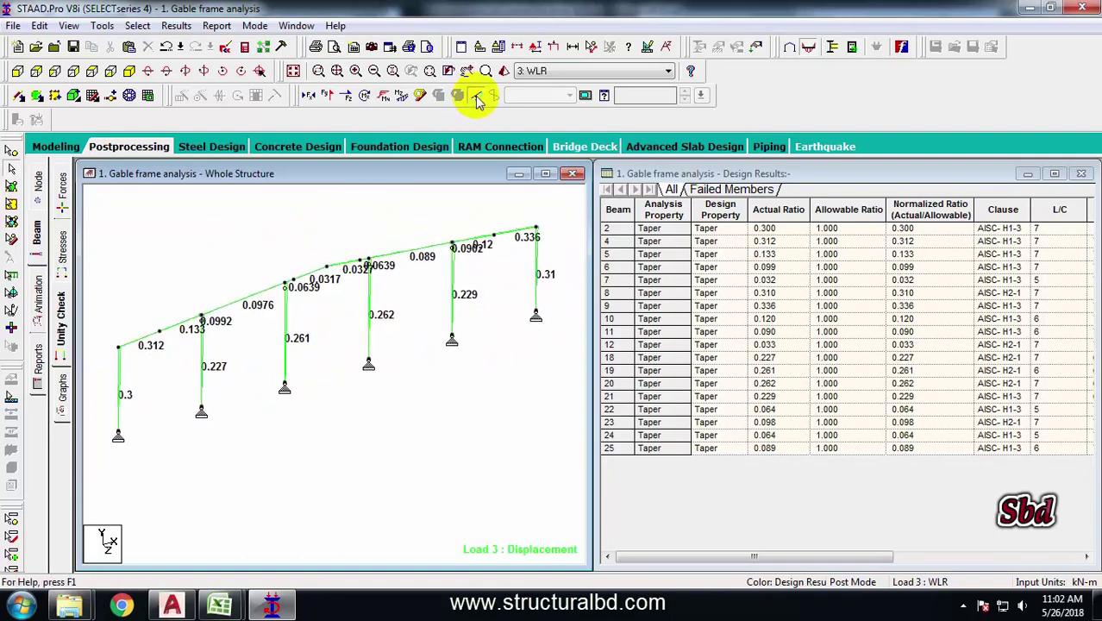
{"action": "left_click", "coordinate": [402, 96]}
{"action": "left_click", "coordinate": [364, 96]}
{"action": "left_click", "coordinate": [328, 96]}
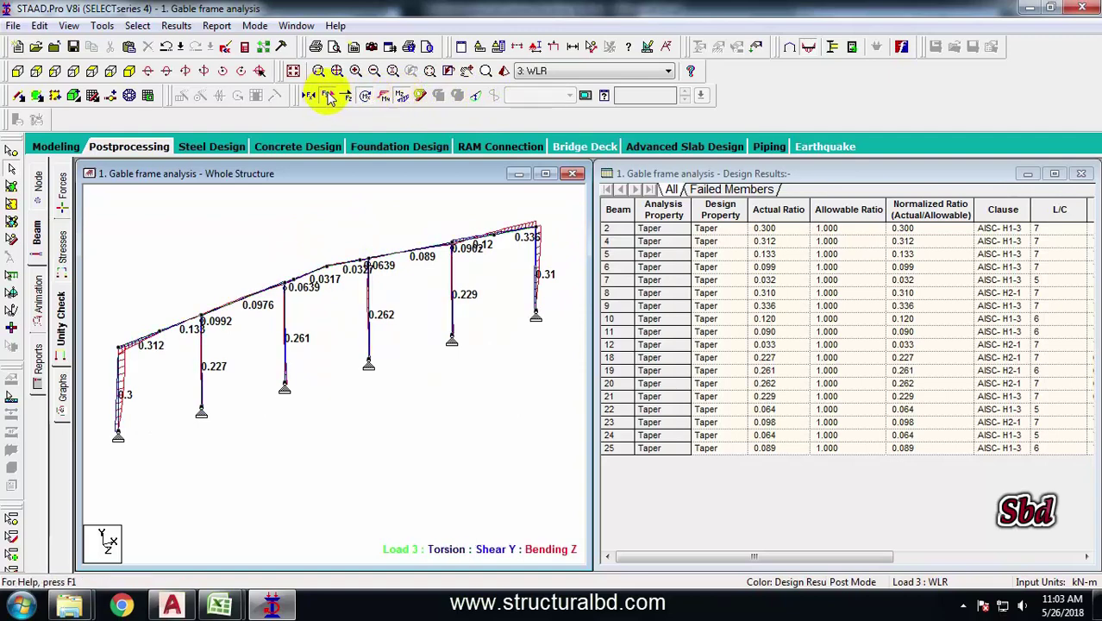
{"action": "left_click", "coordinate": [474, 97]}
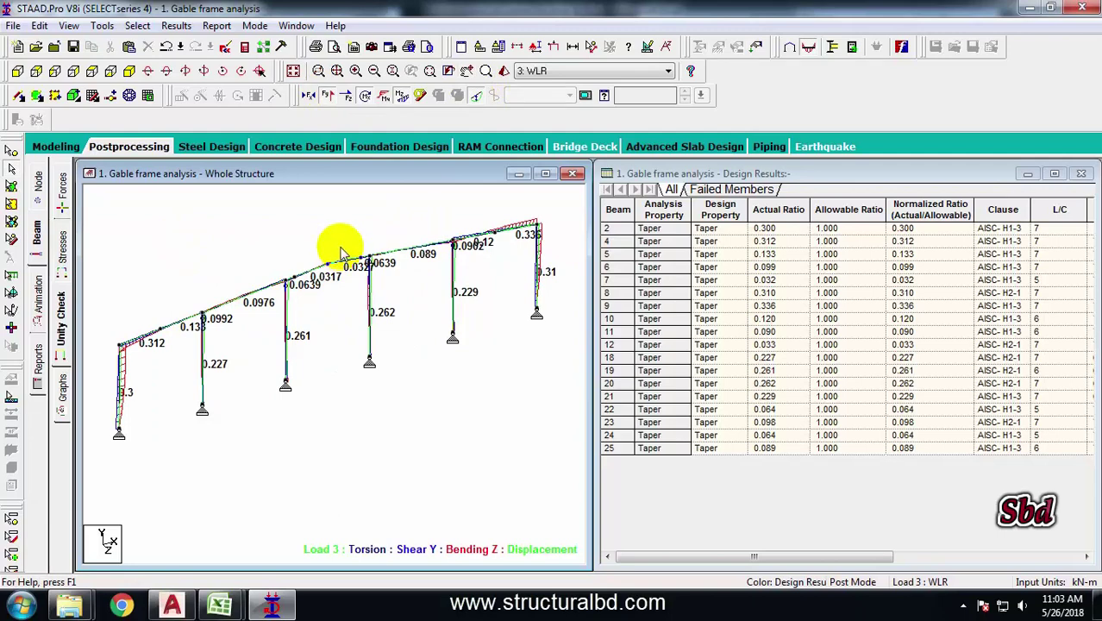
{"action": "middle_click_drag", "start_coordinate": [240, 255], "coordinate": [255, 256]}
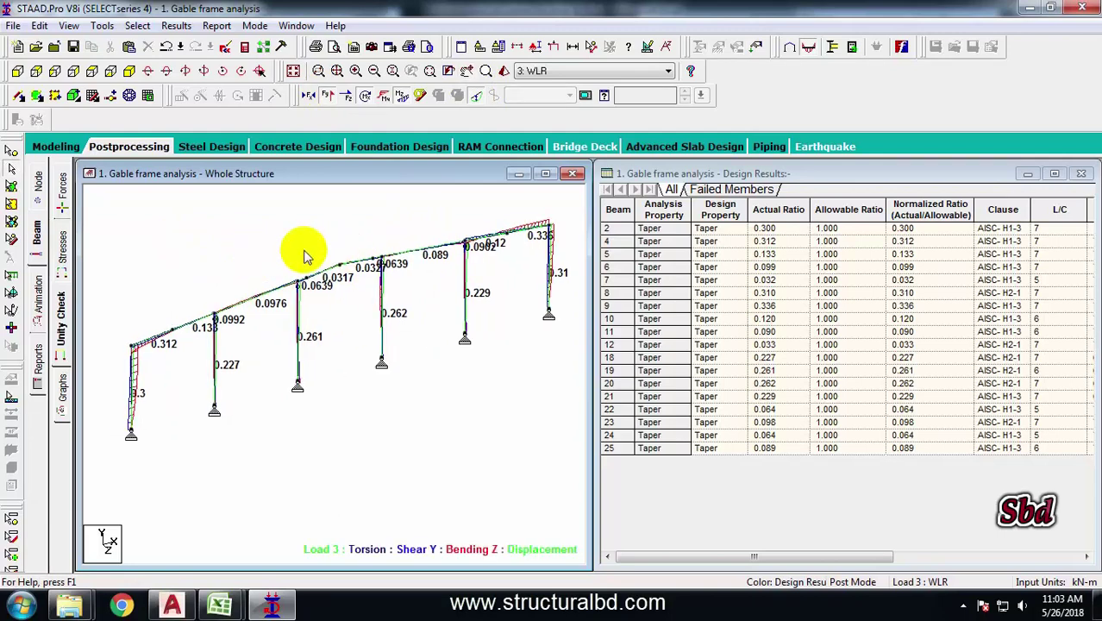
{"action": "middle_click_drag", "start_coordinate": [172, 267], "coordinate": [190, 288]}
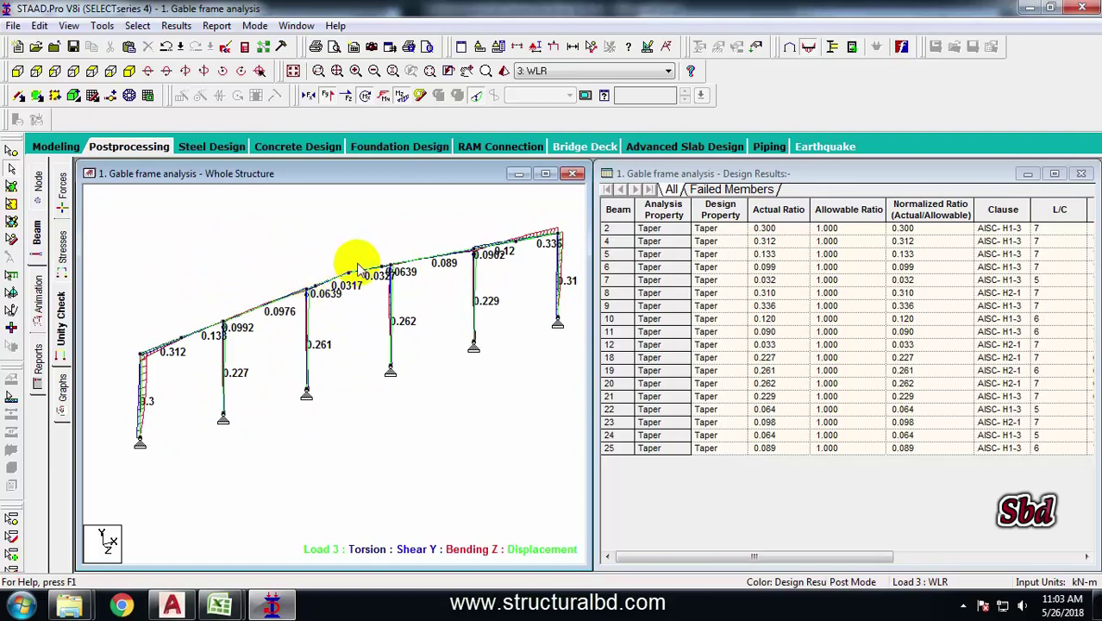
{"action": "scroll", "coordinate": [229, 259], "scroll_direction": "down", "scroll_amount": 2}
{"action": "scroll", "coordinate": [238, 266], "scroll_direction": "up", "scroll_amount": 3}
{"action": "middle_click_drag", "start_coordinate": [296, 241], "coordinate": [276, 233]}
{"action": "scroll", "coordinate": [276, 237], "scroll_direction": "down", "scroll_amount": 1}
Step: Open the analysis output file from post-processing and review its steel take-off results
{"action": "left_click", "coordinate": [125, 146]}
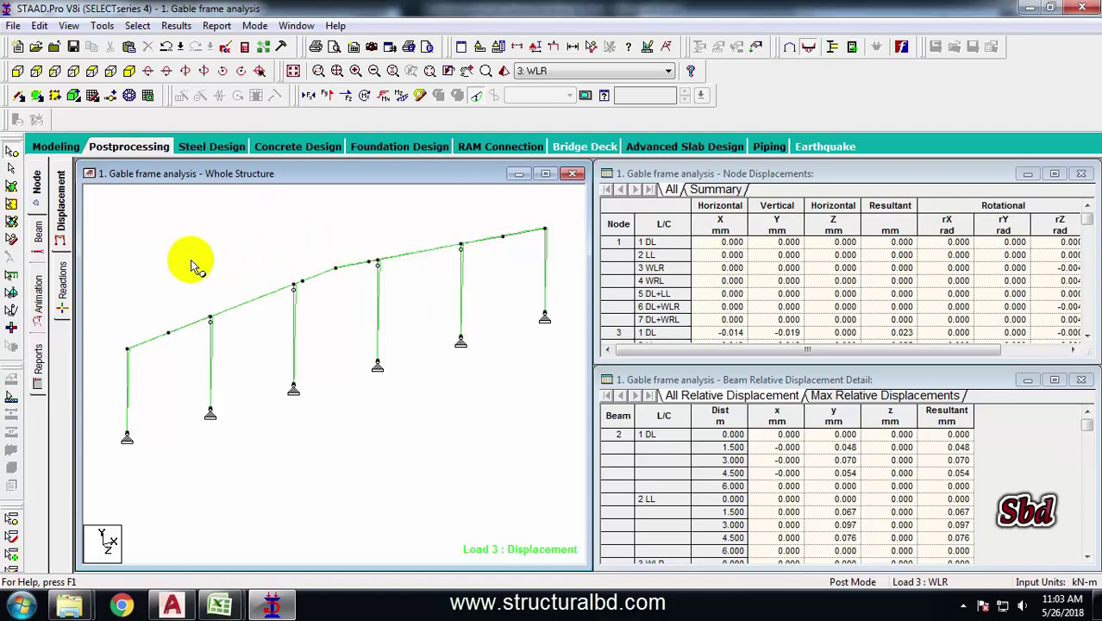
{"action": "left_click", "coordinate": [246, 45]}
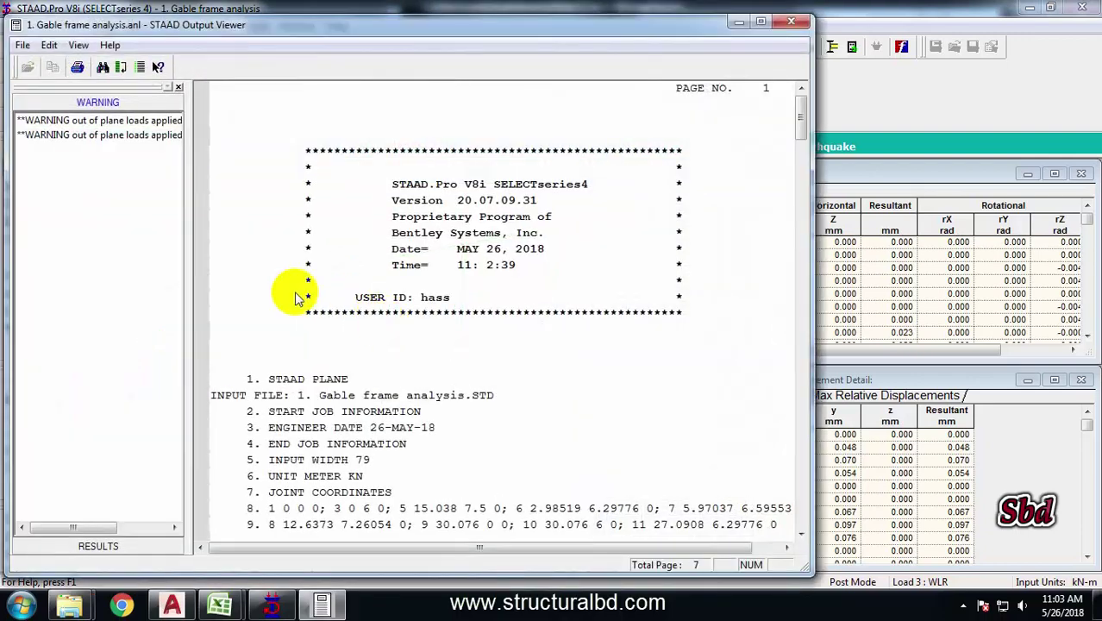
{"action": "left_click", "coordinate": [97, 546]}
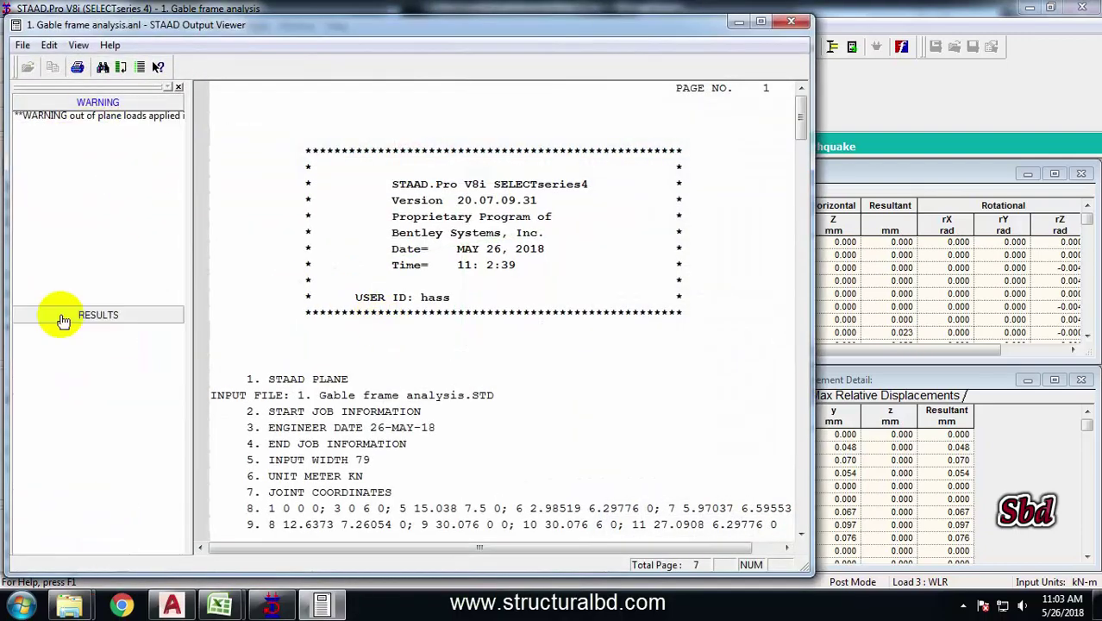
{"action": "left_click", "coordinate": [48, 153]}
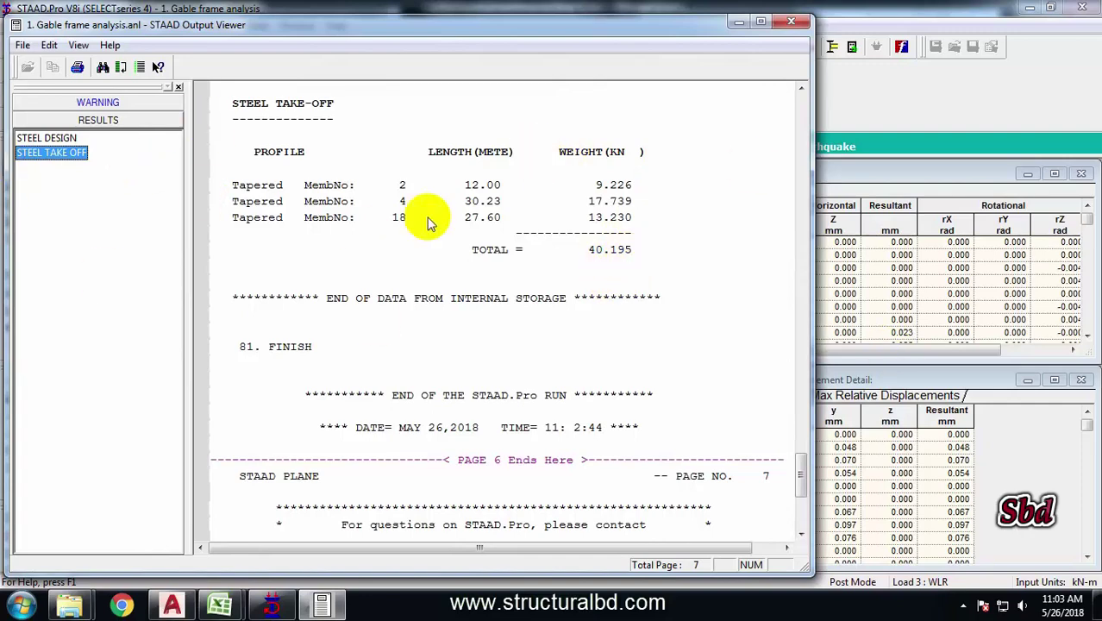
{"action": "left_click", "coordinate": [789, 23]}
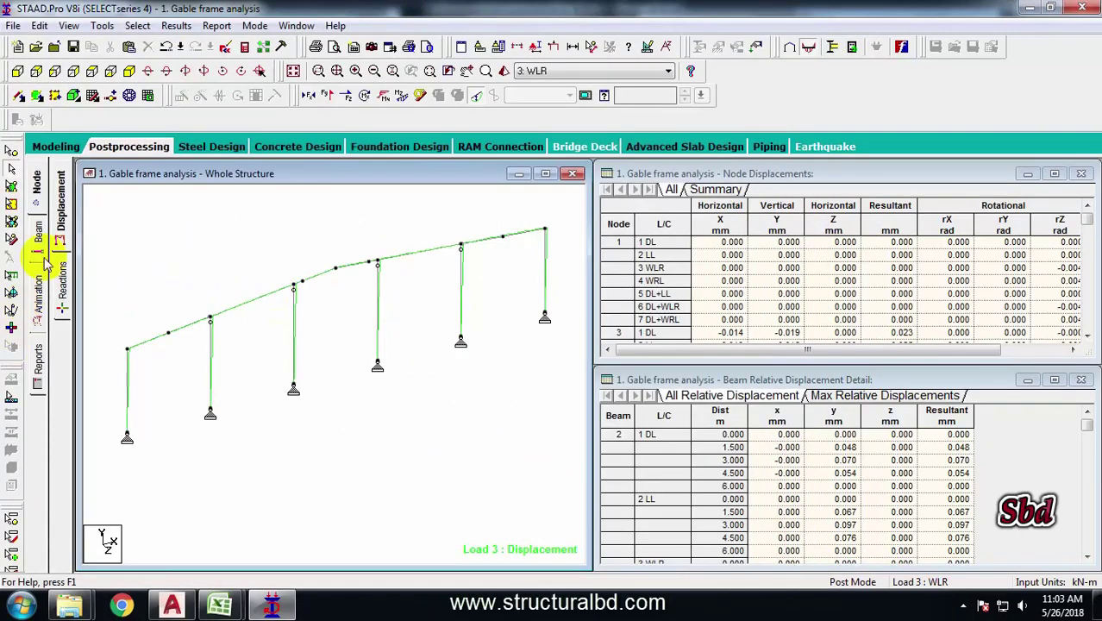
Step: Return to the modeling steel design settings and highlight the members assigned to STEEL TAKE OFF
{"action": "left_click", "coordinate": [53, 147]}
{"action": "left_click", "coordinate": [38, 457]}
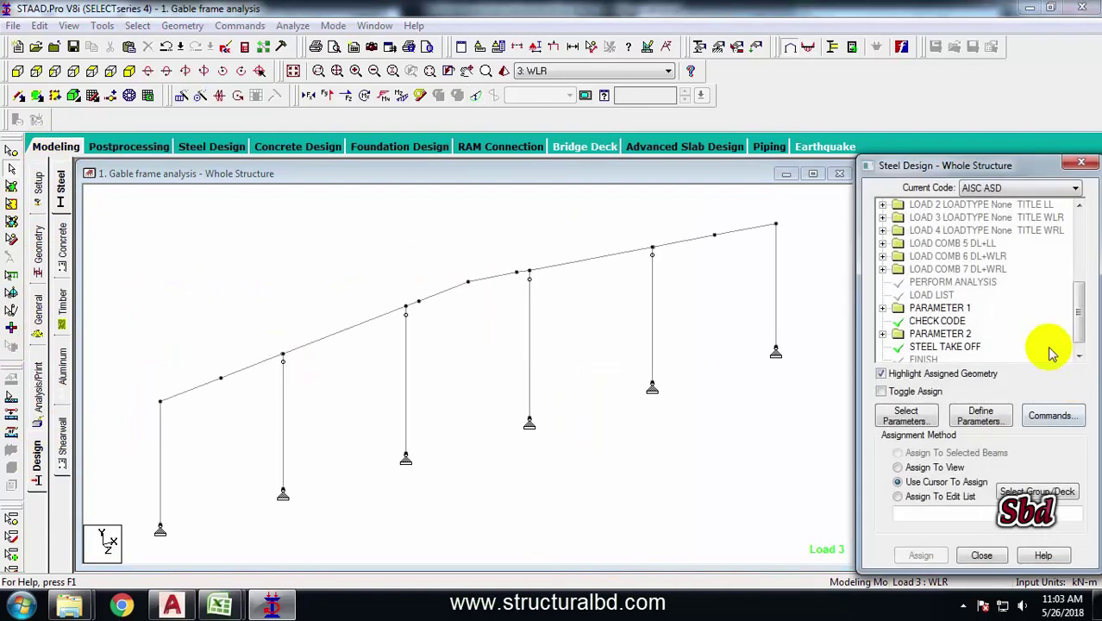
{"action": "left_click", "coordinate": [946, 349]}
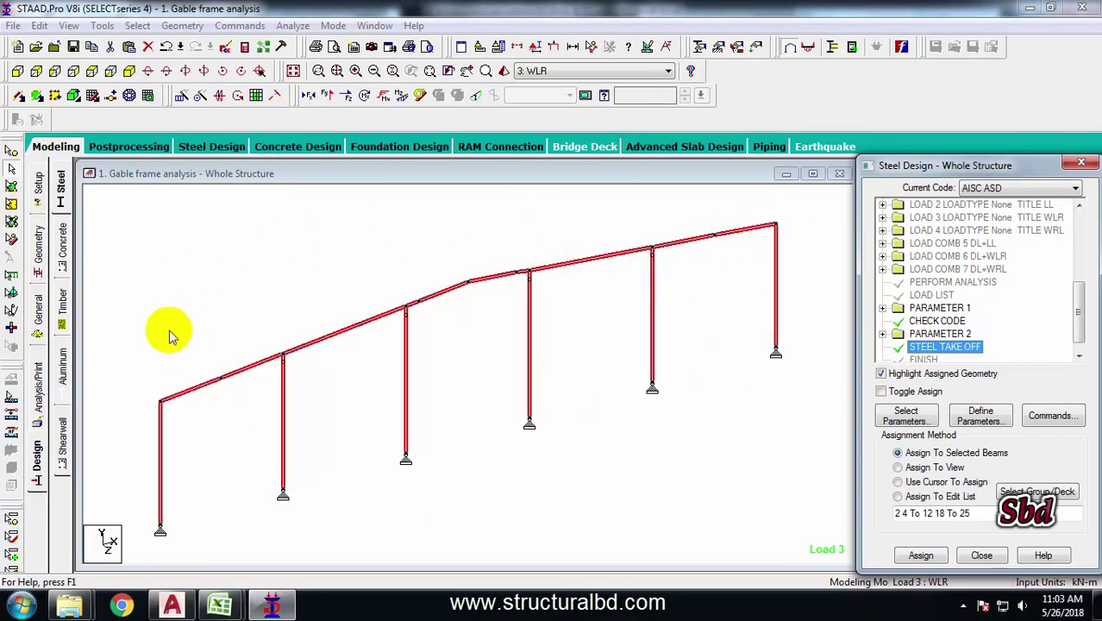
{"action": "left_click", "coordinate": [577, 467]}
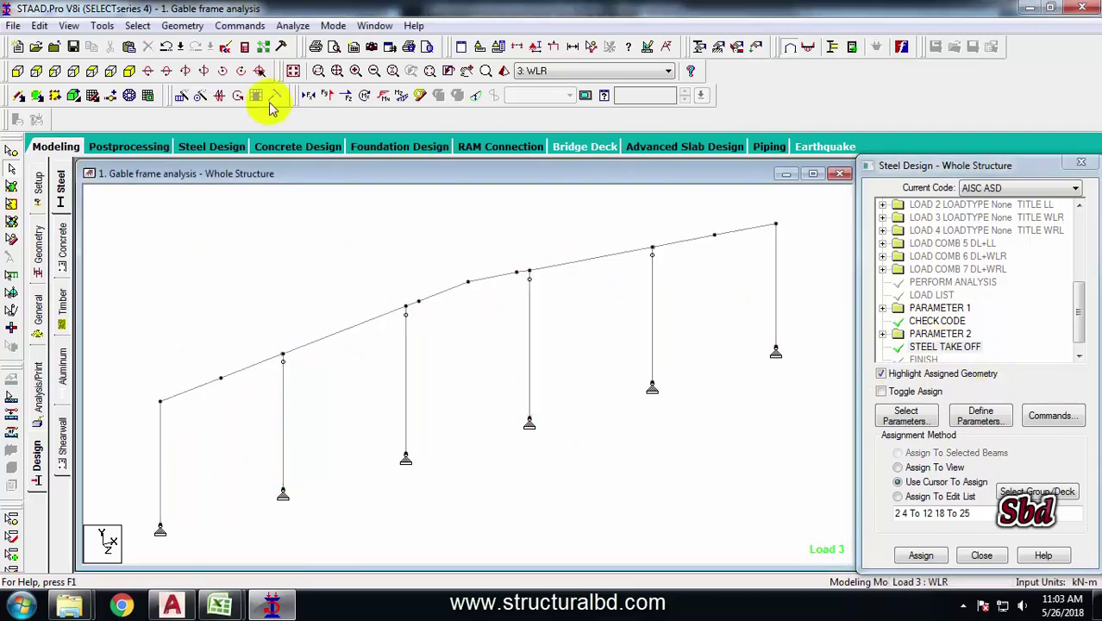
Step: Reopen the analysis output file and check the steel take-off weights by tapered profile
{"action": "left_click", "coordinate": [246, 49]}
{"action": "left_click", "coordinate": [97, 545]}
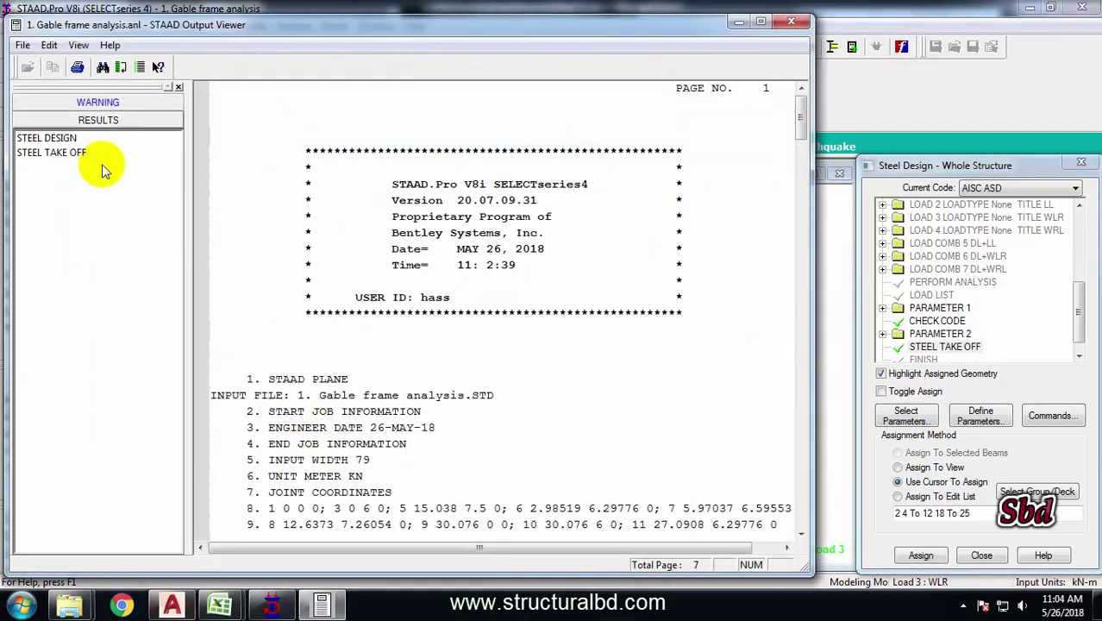
{"action": "left_click", "coordinate": [53, 153]}
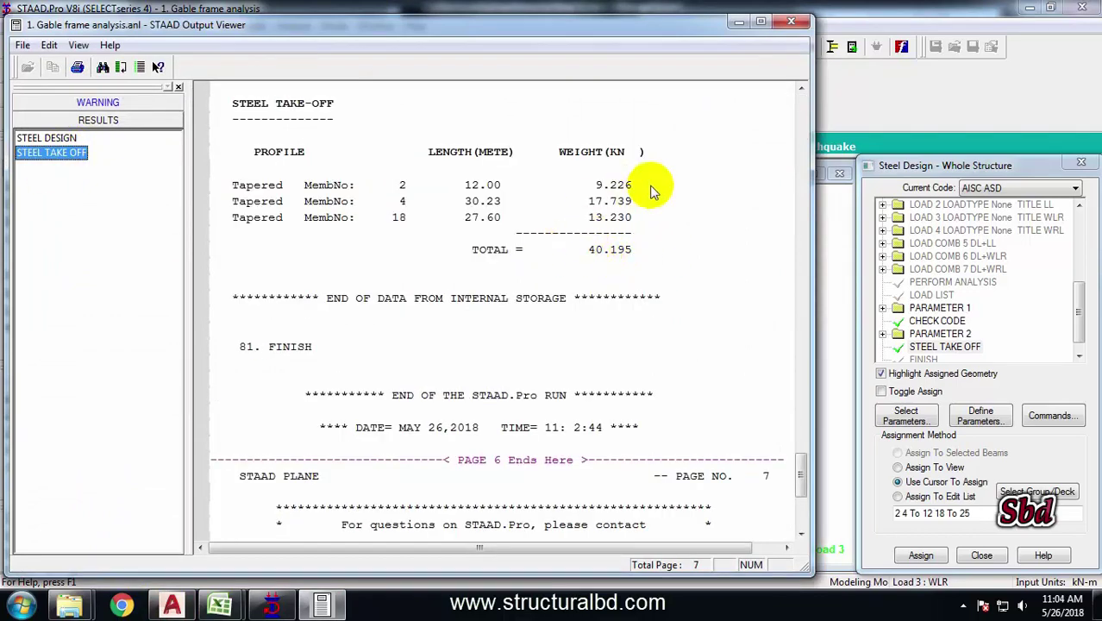
{"action": "left_click", "coordinate": [790, 25]}
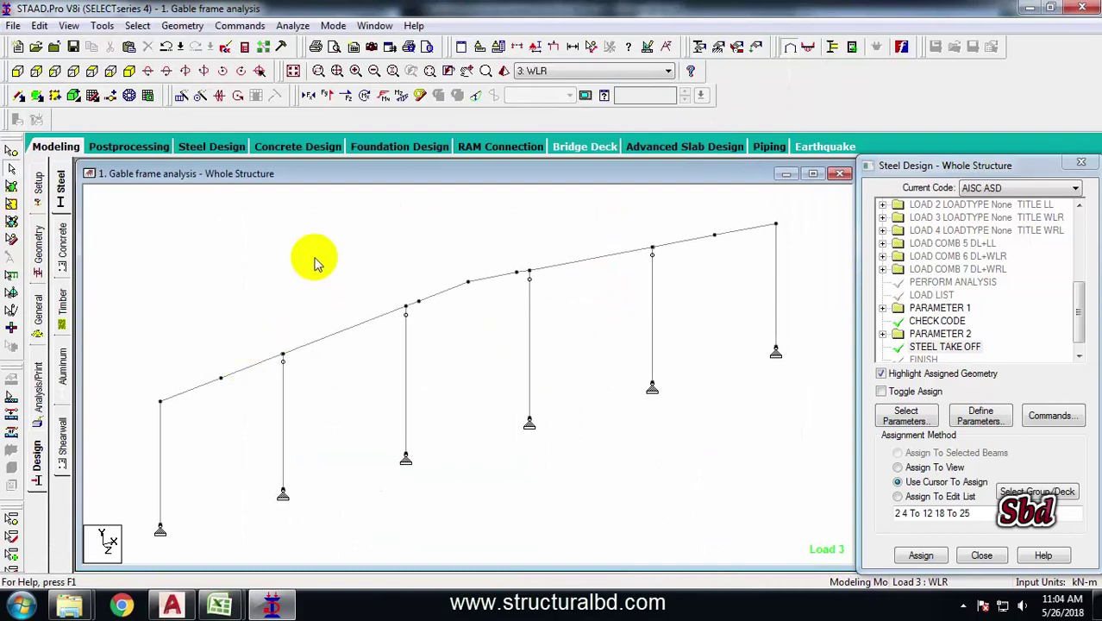
{"action": "middle_click_drag", "start_coordinate": [324, 322], "coordinate": [324, 286]}
{"action": "scroll", "coordinate": [415, 336], "scroll_direction": "down", "scroll_amount": 1}
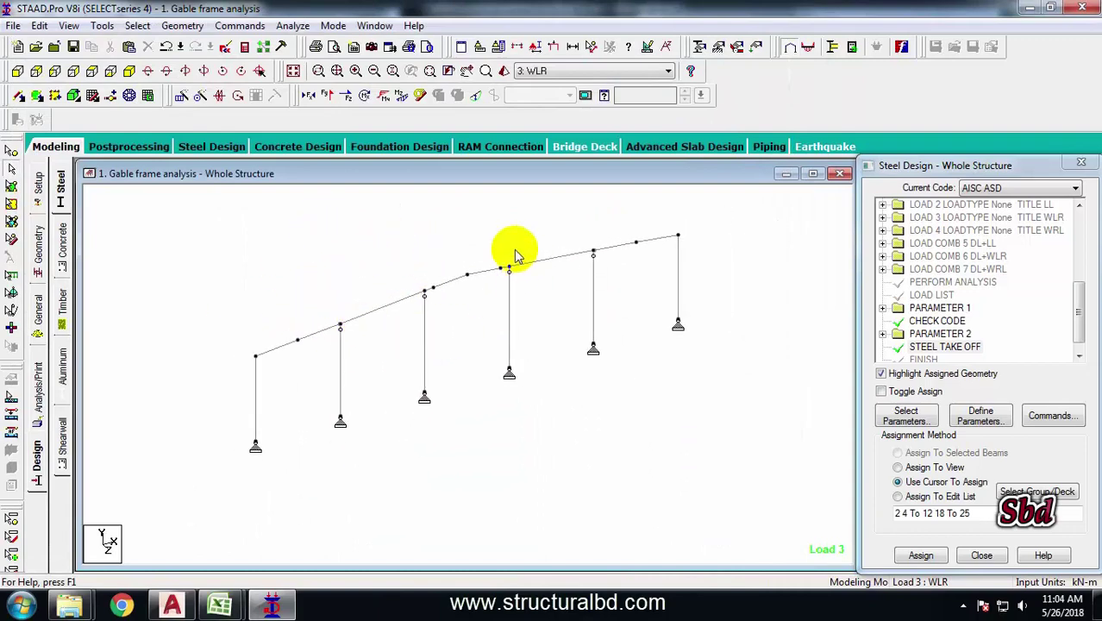